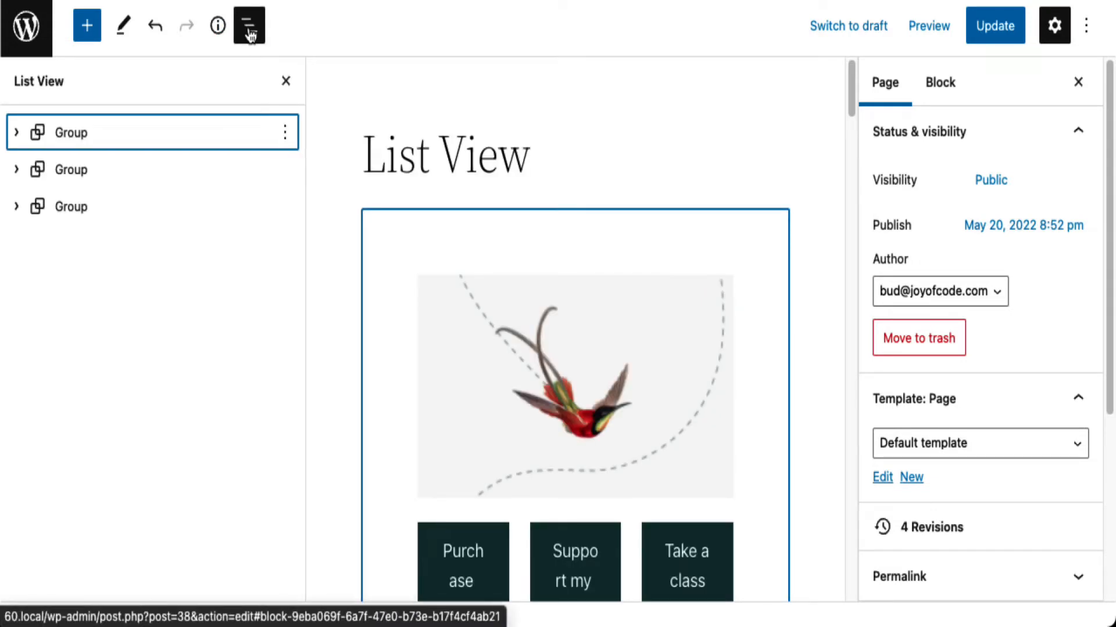
Select the third, second and first top-level Group blocks in turn from the block list to locate each on the page
{"action": "left_click", "coordinate": [144, 210]}
{"action": "left_click", "coordinate": [143, 214]}
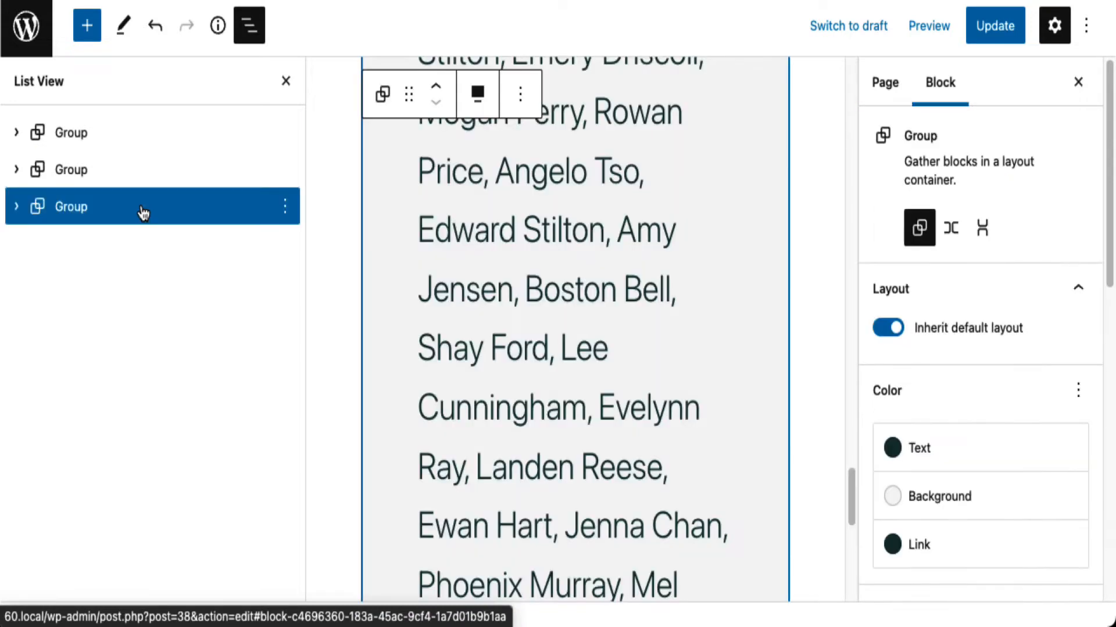
{"action": "left_click", "coordinate": [108, 178]}
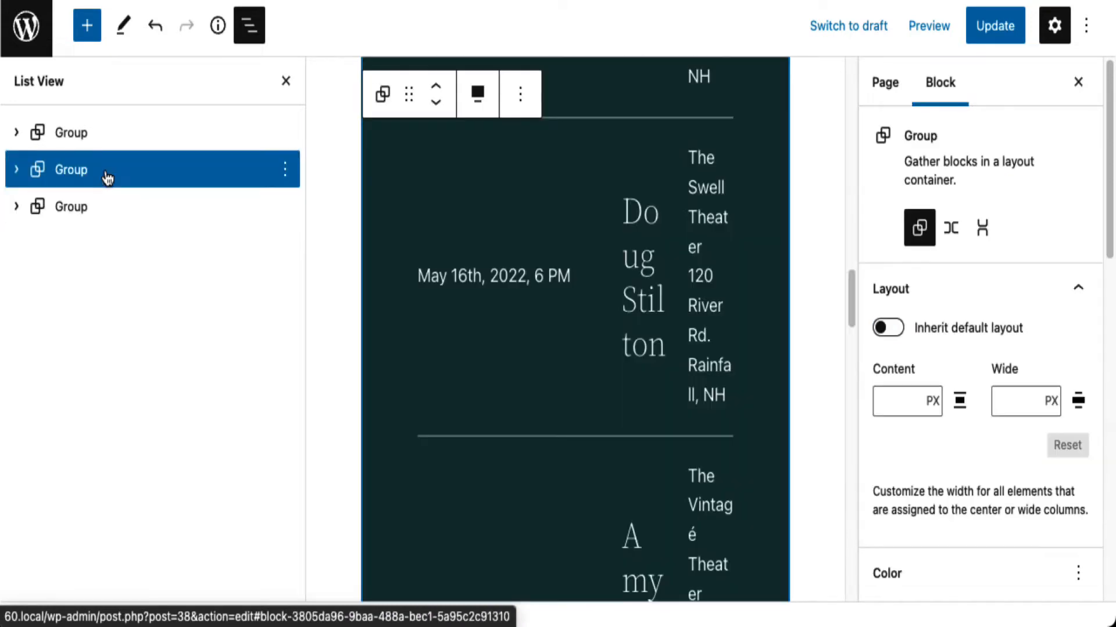
{"action": "left_click", "coordinate": [204, 138]}
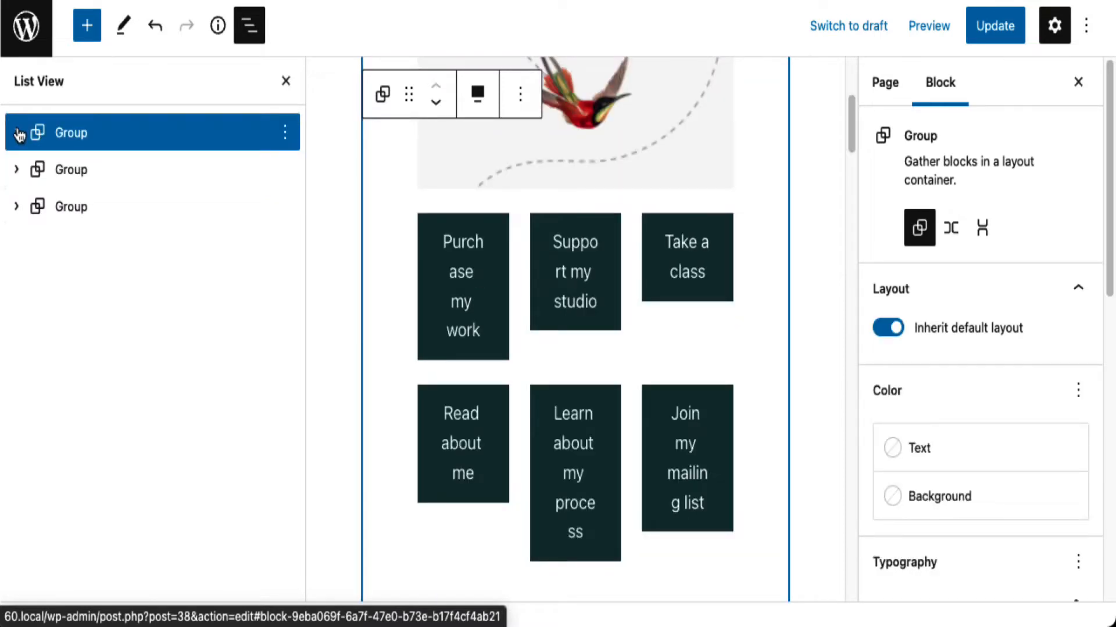
Expand the three top-level groups and the first group's upper Columns block in the block list to inspect their nested blocks
{"action": "left_click", "coordinate": [18, 133]}
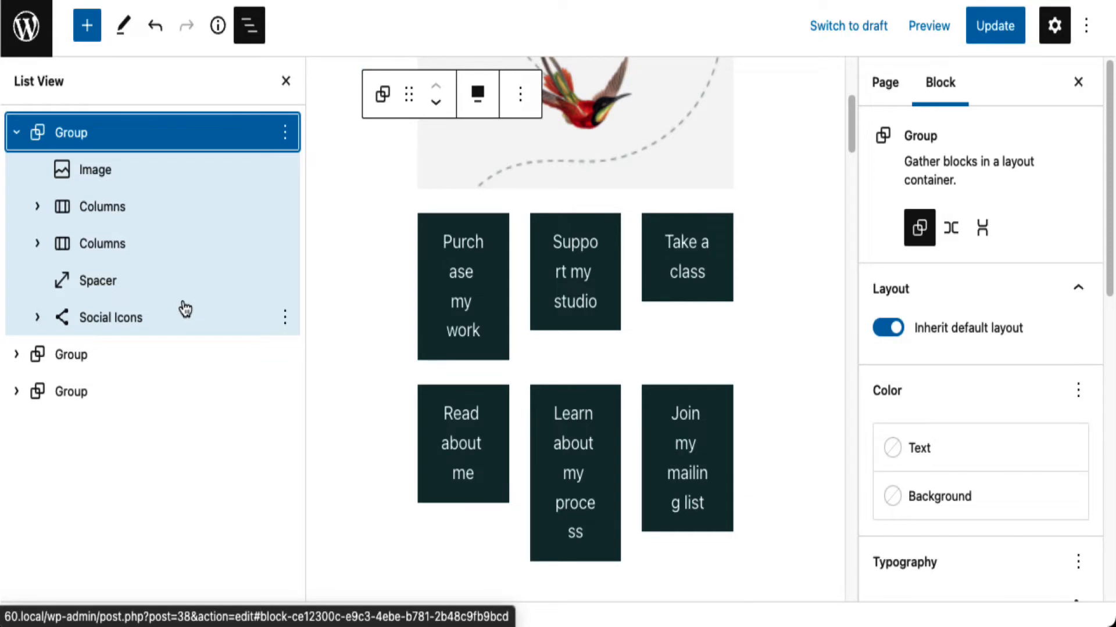
{"action": "left_click", "coordinate": [18, 355]}
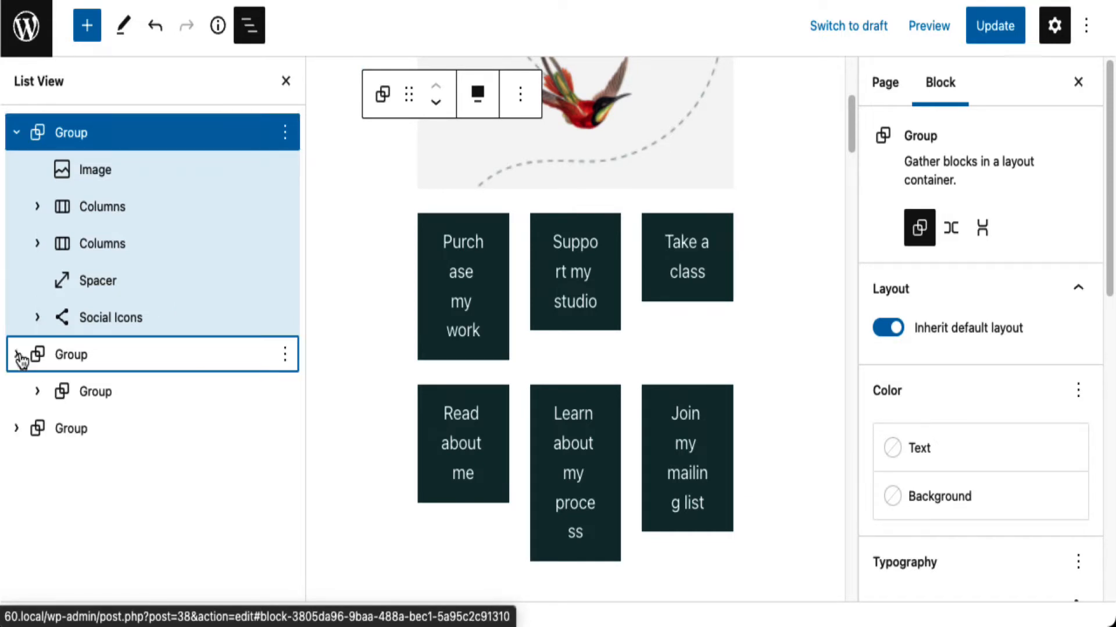
{"action": "left_click", "coordinate": [18, 429]}
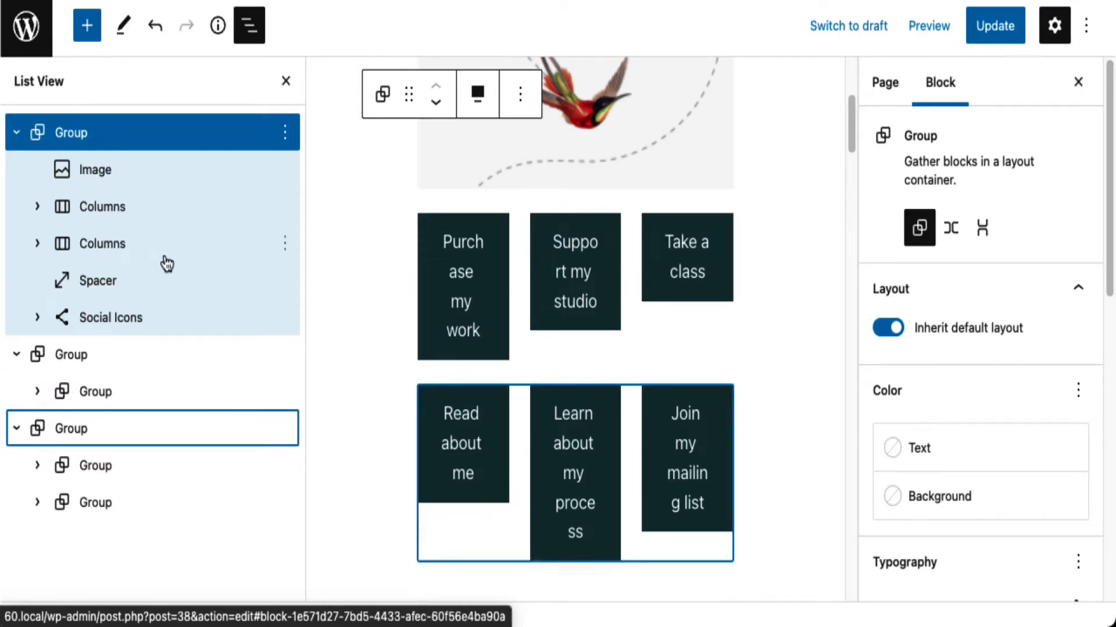
{"action": "left_click", "coordinate": [38, 207]}
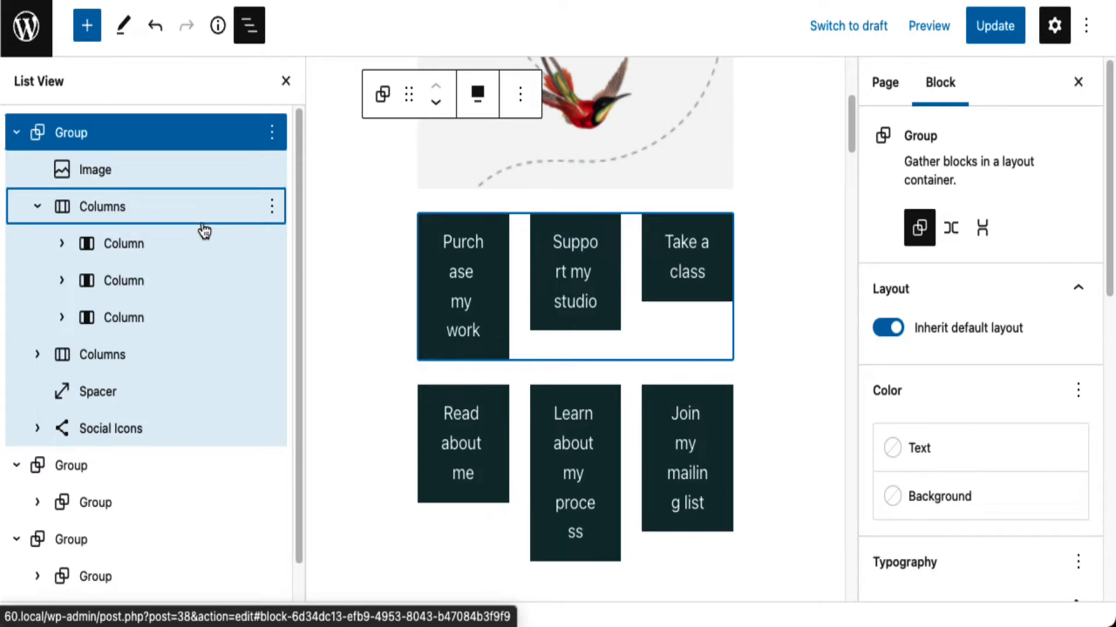
Collapse all three top-level groups in the block list
{"action": "left_click", "coordinate": [16, 133]}
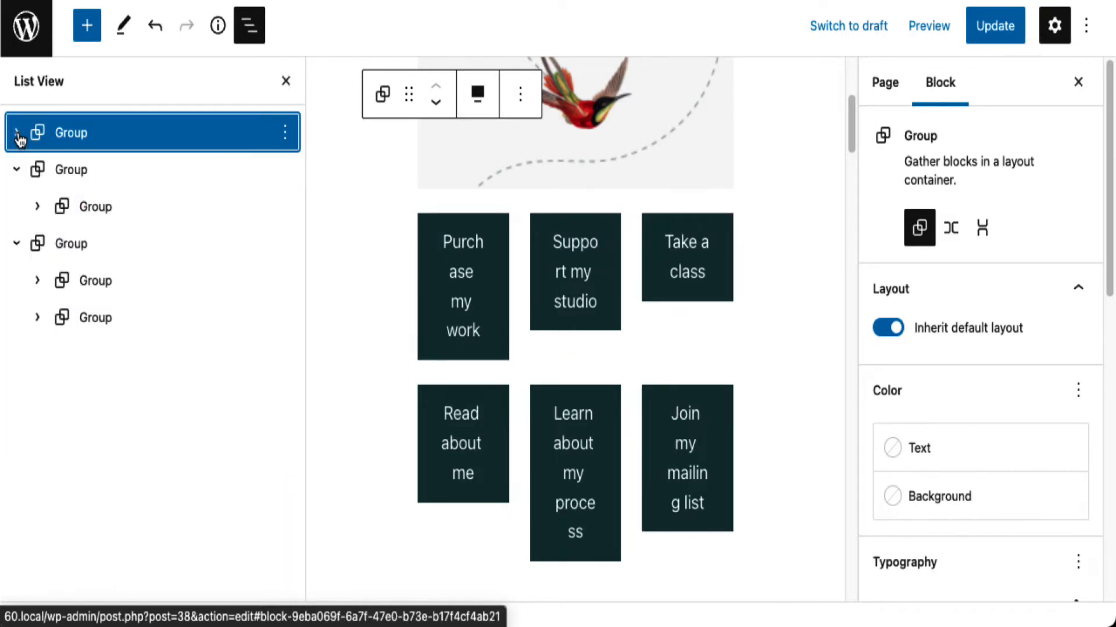
{"action": "left_click", "coordinate": [17, 170]}
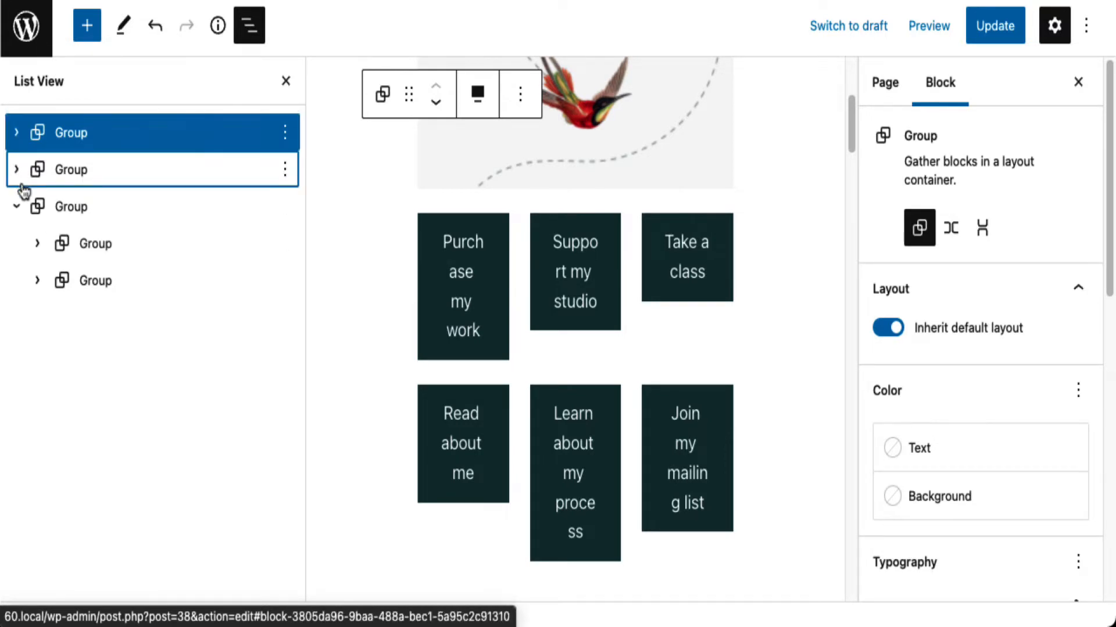
{"action": "left_click", "coordinate": [24, 209]}
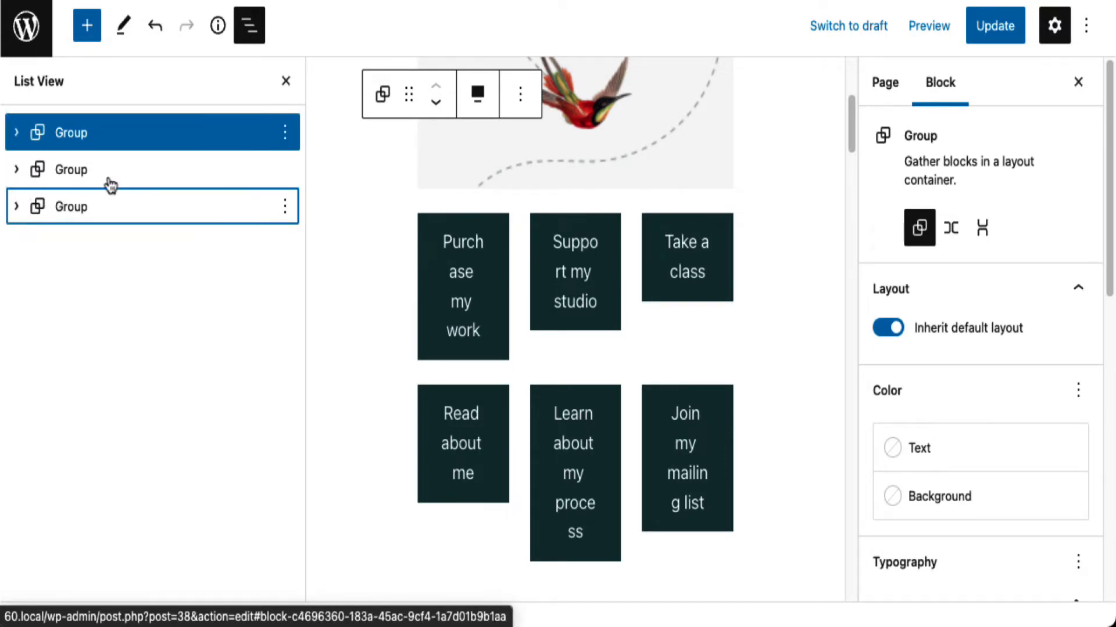
Select the first two top-level groups together and view the options available for both blocks
{"action": "left_click", "coordinate": [189, 171], "text": "shift"}
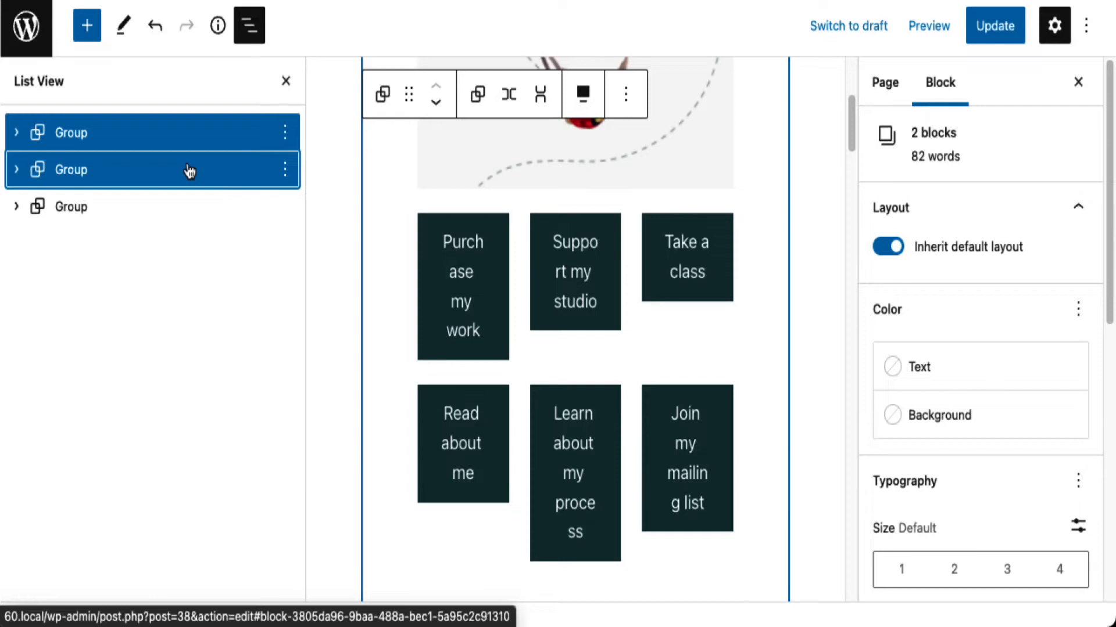
{"action": "left_click", "coordinate": [285, 133]}
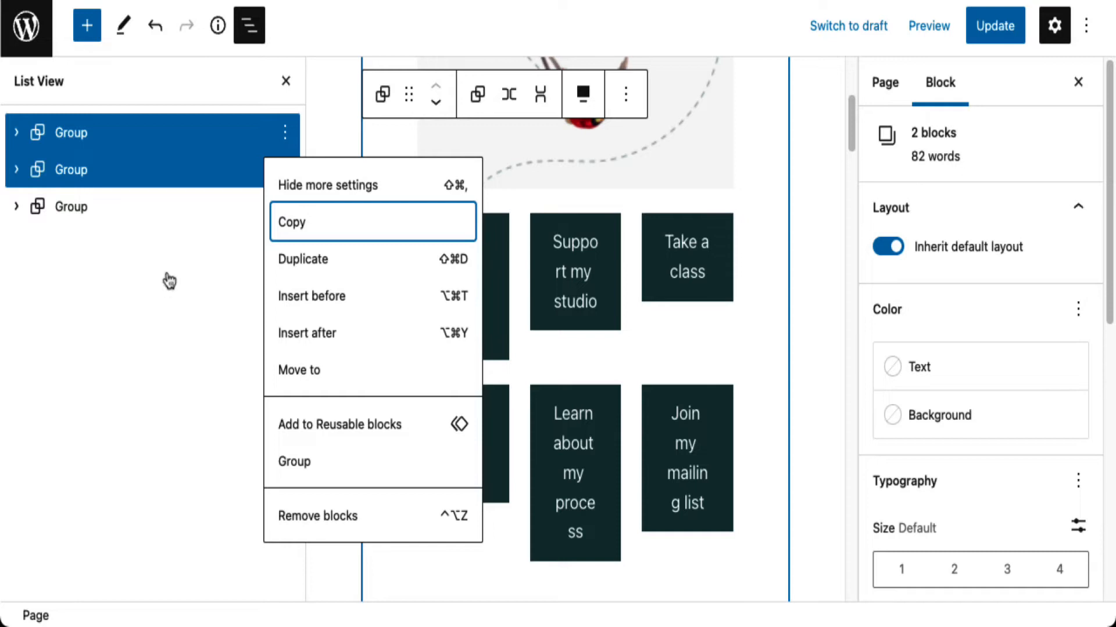
{"action": "left_click", "coordinate": [259, 51]}
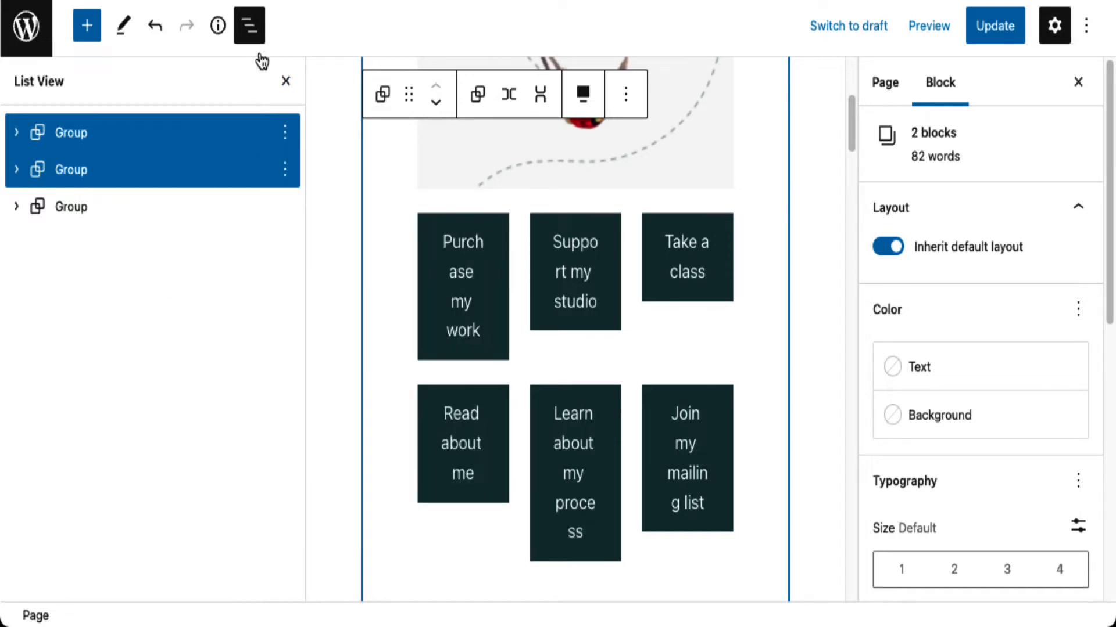
Lock the second top-level group with Lock all, disabling its movement and preventing its removal
{"action": "left_click", "coordinate": [224, 169]}
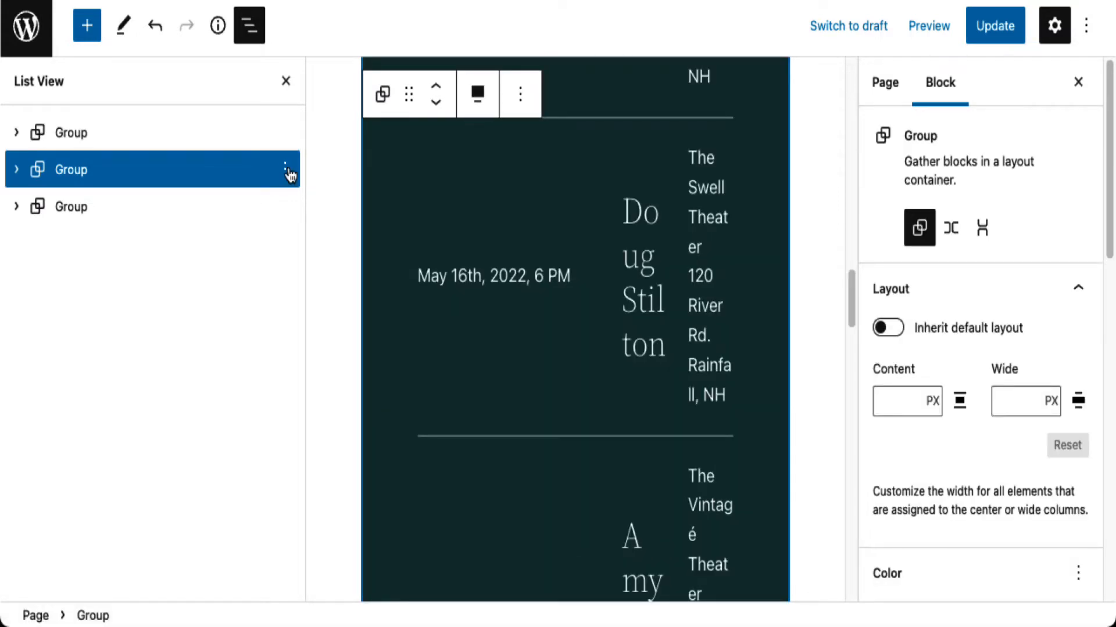
{"action": "left_click", "coordinate": [286, 171]}
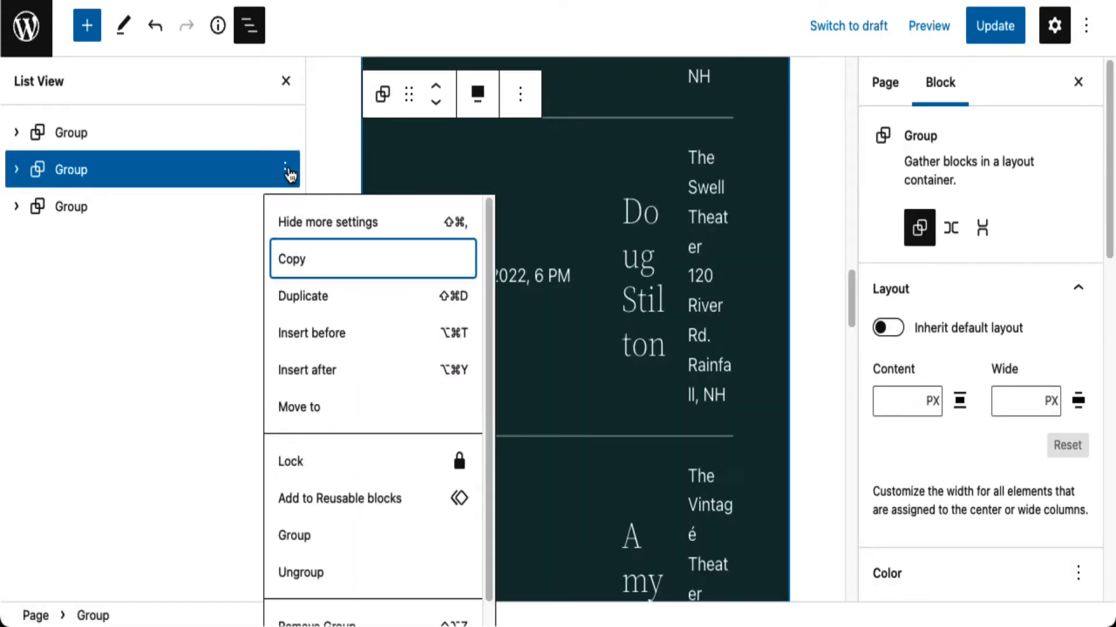
{"action": "left_click", "coordinate": [528, 94]}
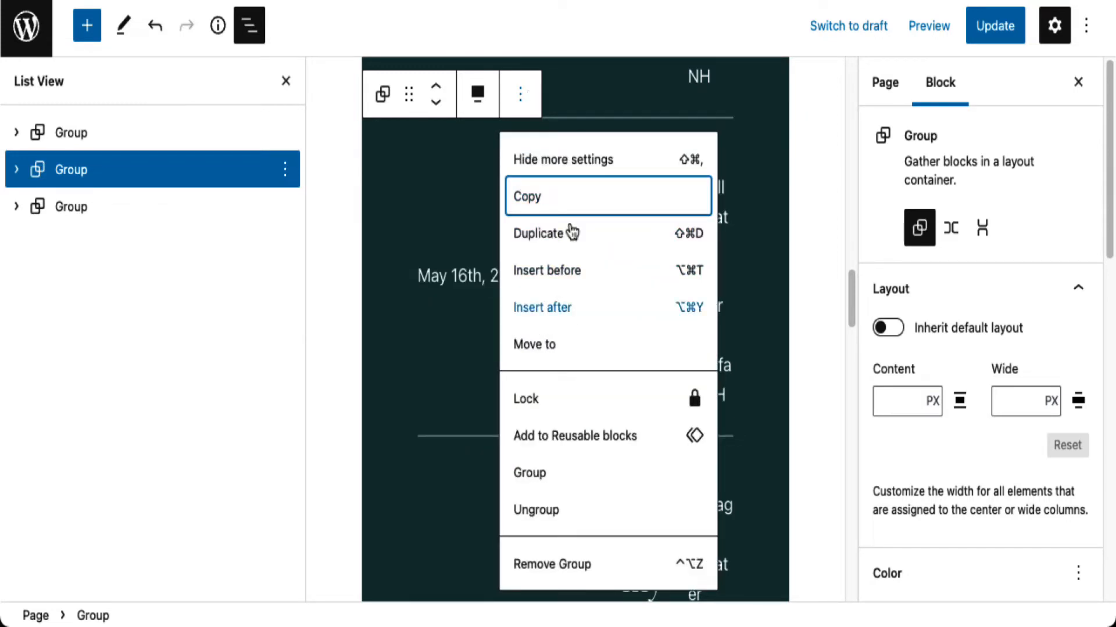
{"action": "left_click", "coordinate": [626, 407]}
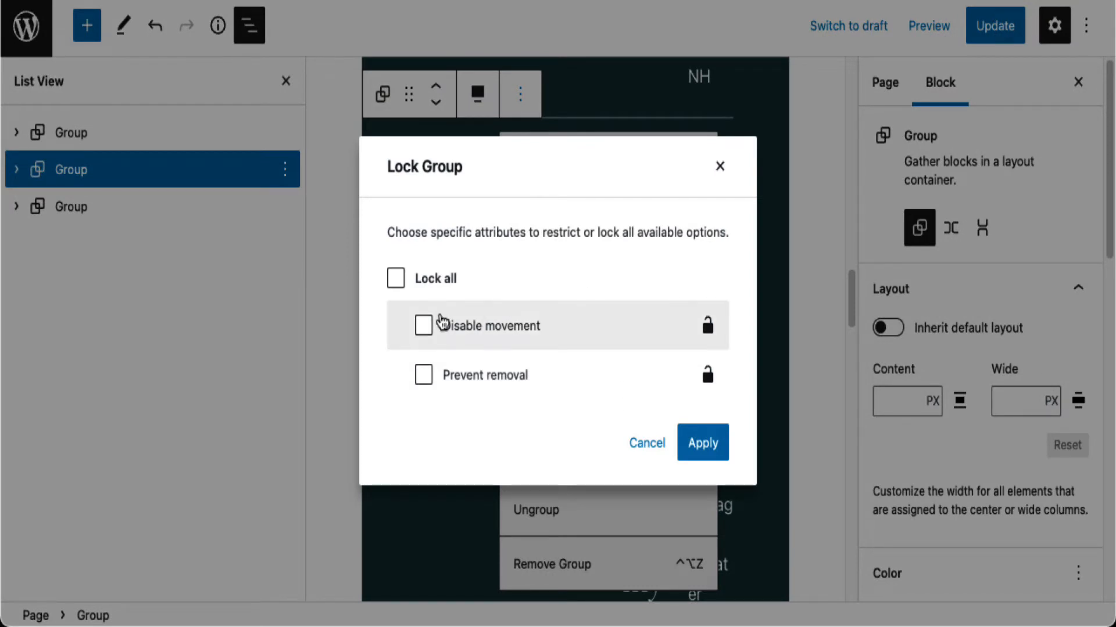
{"action": "left_click", "coordinate": [394, 280]}
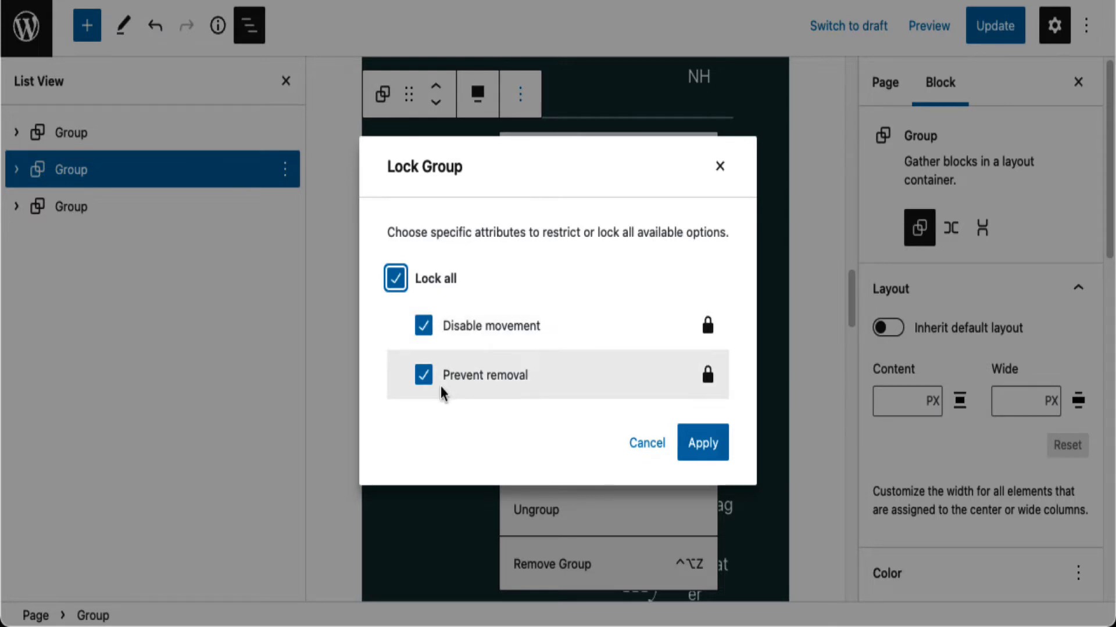
{"action": "left_click", "coordinate": [715, 445]}
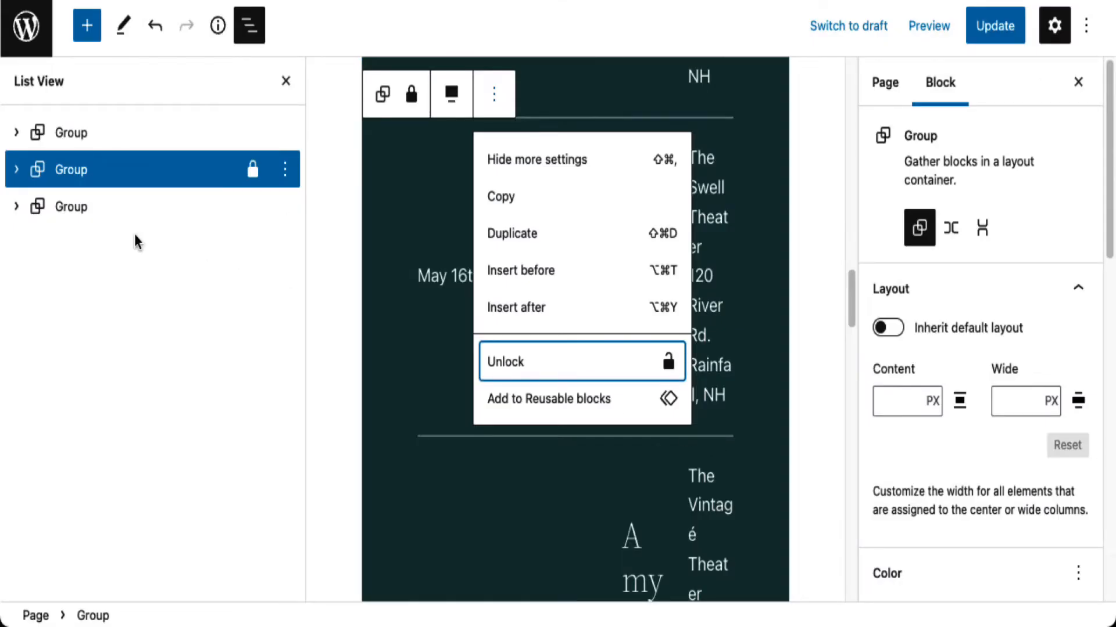
Select the "May 16th, 2022, 6 PM" paragraph inside the locked group for editing
{"action": "left_click", "coordinate": [397, 214]}
{"action": "left_click", "coordinate": [453, 274]}
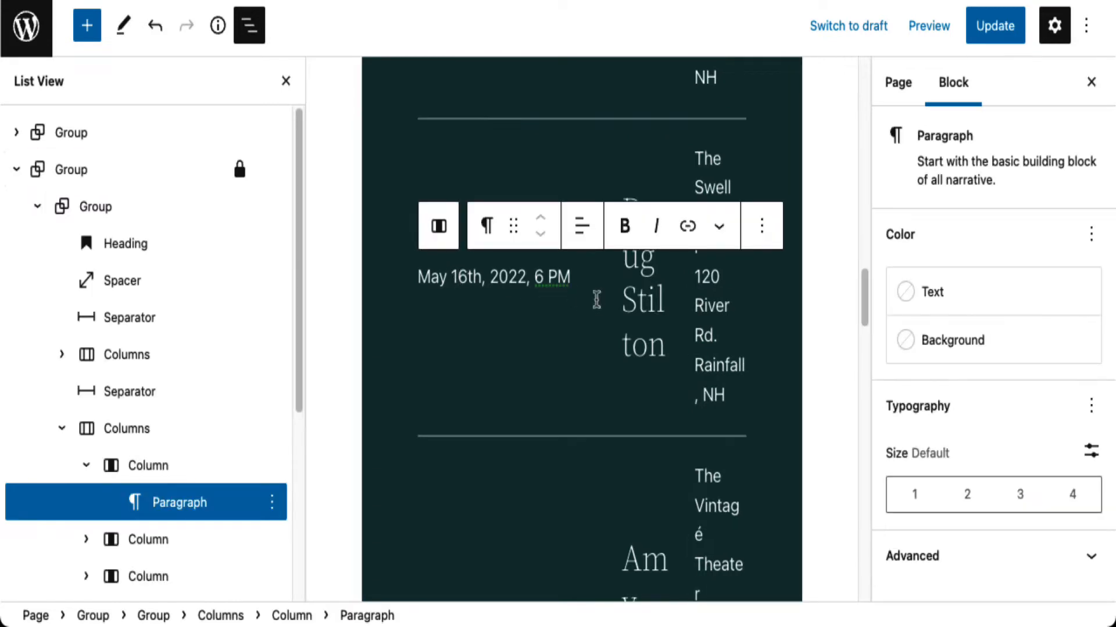
{"action": "mouse_move", "coordinate": [598, 306]}
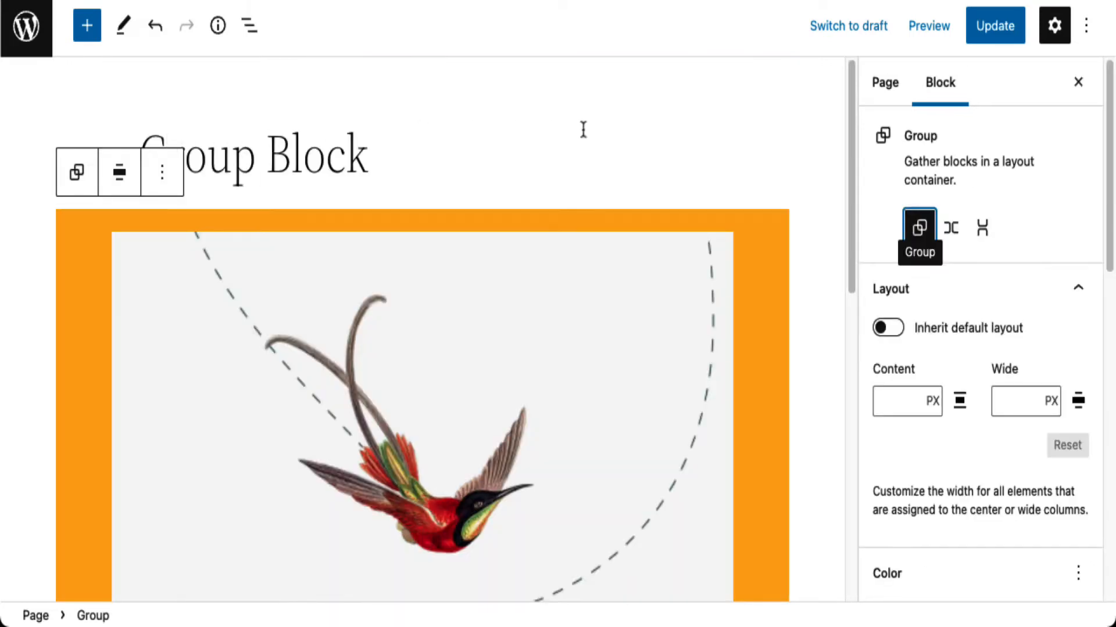
Select the orange Group block beneath the "Group Block" page title
{"action": "left_click", "coordinate": [554, 130]}
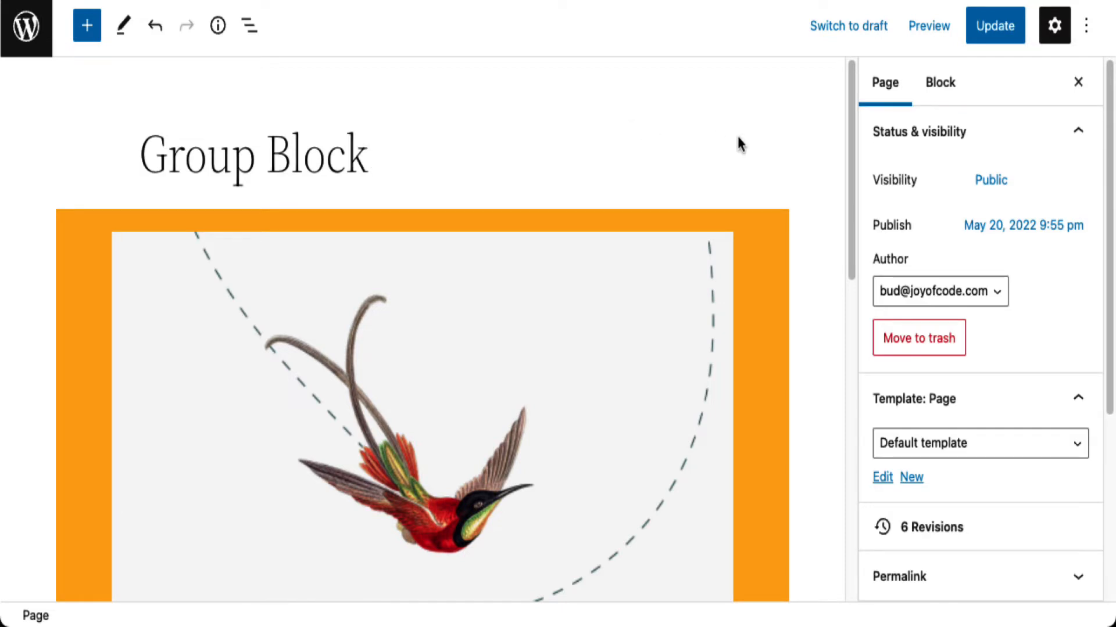
{"action": "scroll", "coordinate": [737, 138], "scroll_direction": "down", "scroll_amount": 3}
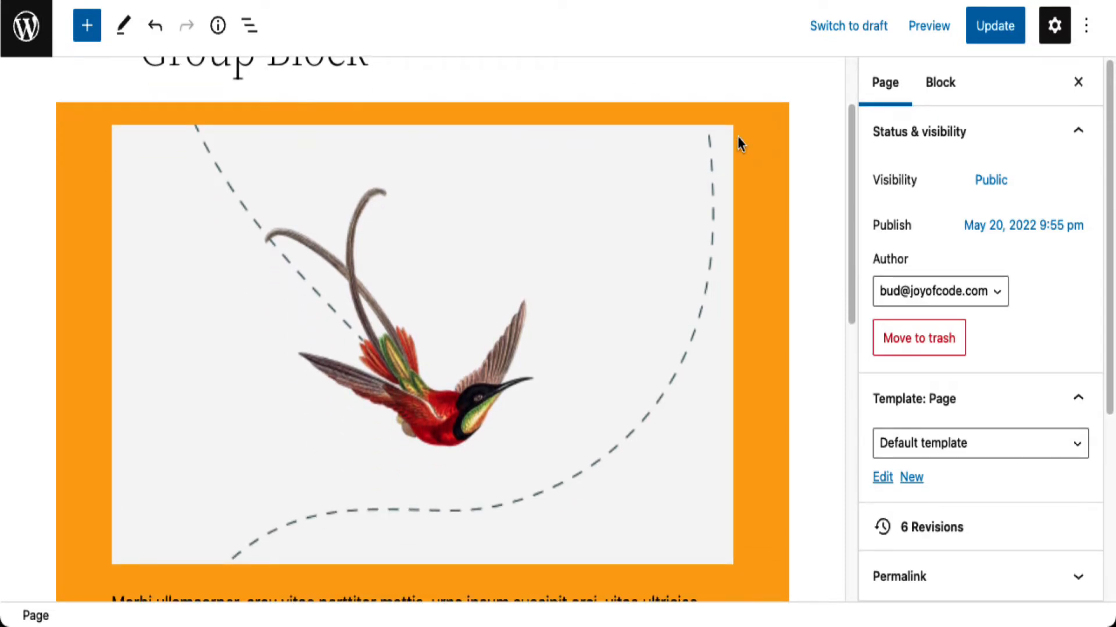
{"action": "left_click", "coordinate": [73, 125]}
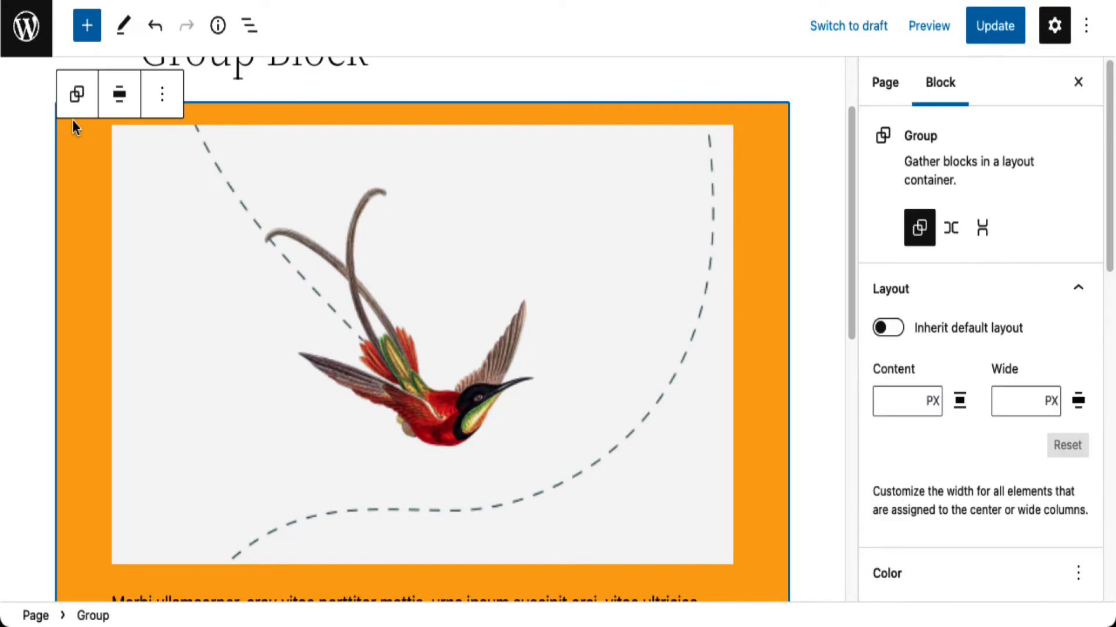
Try the Row and Stack variations on the orange block, and return it to the Group variation
{"action": "left_click", "coordinate": [954, 237]}
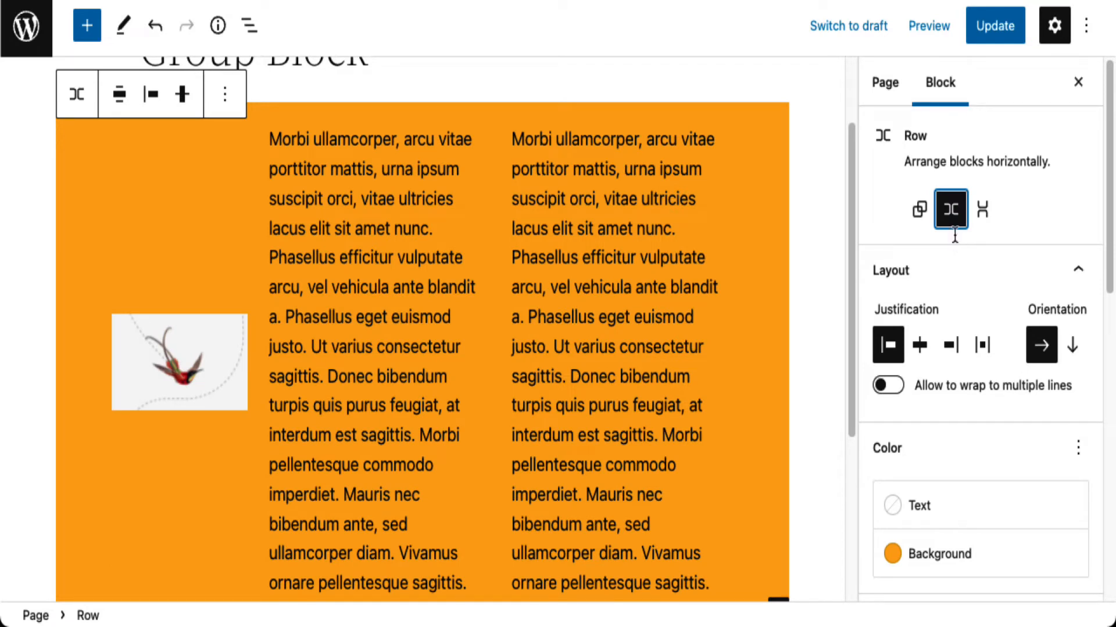
{"action": "left_click", "coordinate": [984, 210]}
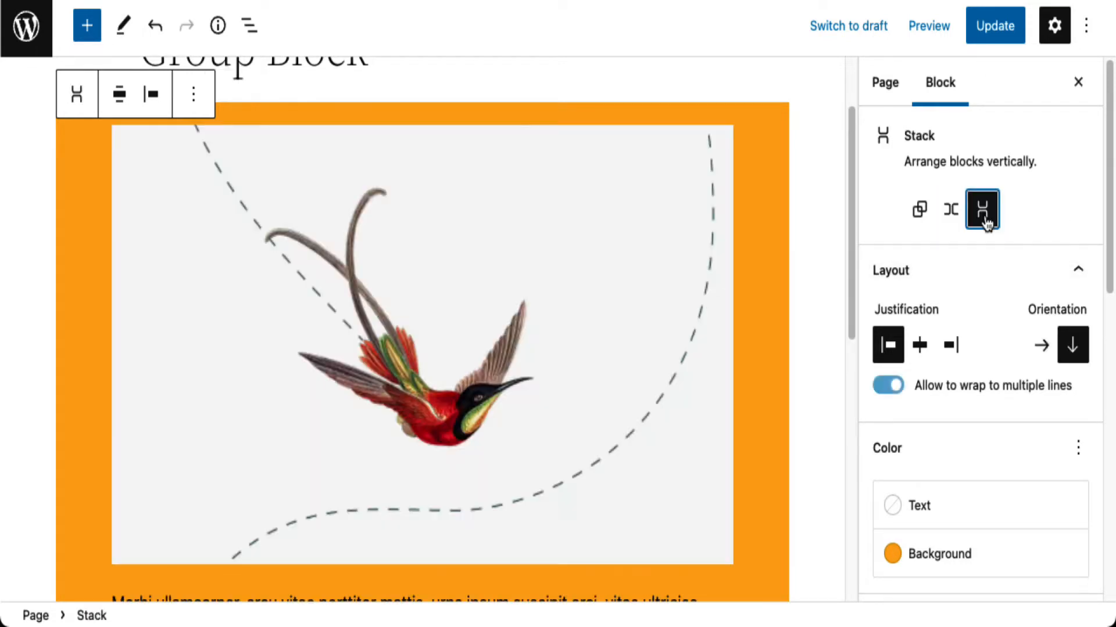
{"action": "scroll", "coordinate": [664, 322], "scroll_direction": "down", "scroll_amount": 6}
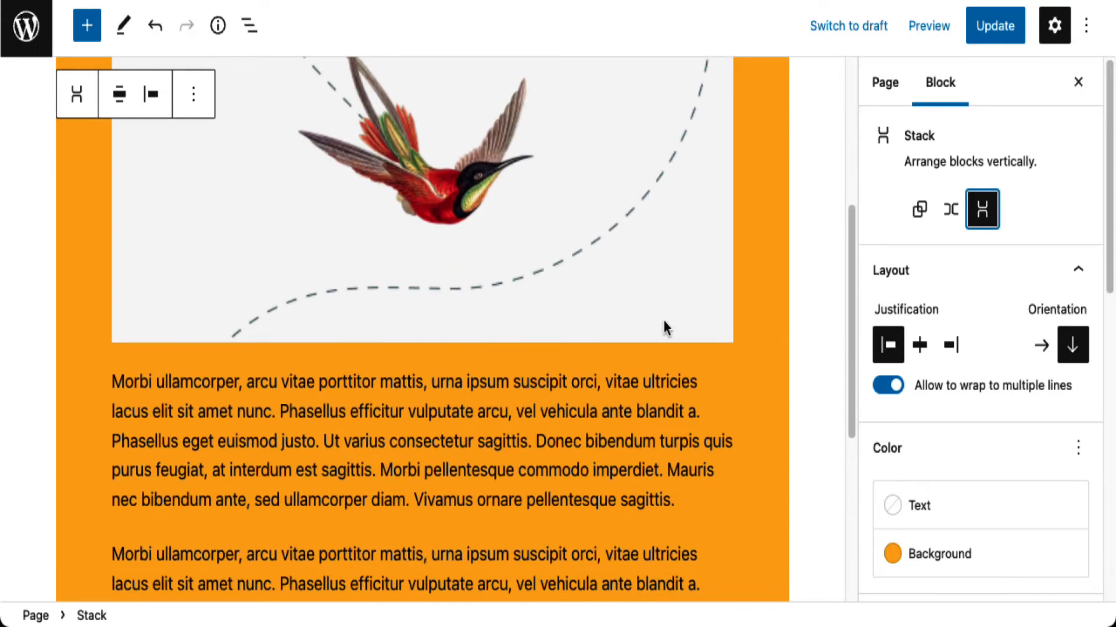
{"action": "scroll", "coordinate": [668, 320], "scroll_direction": "up", "scroll_amount": 2}
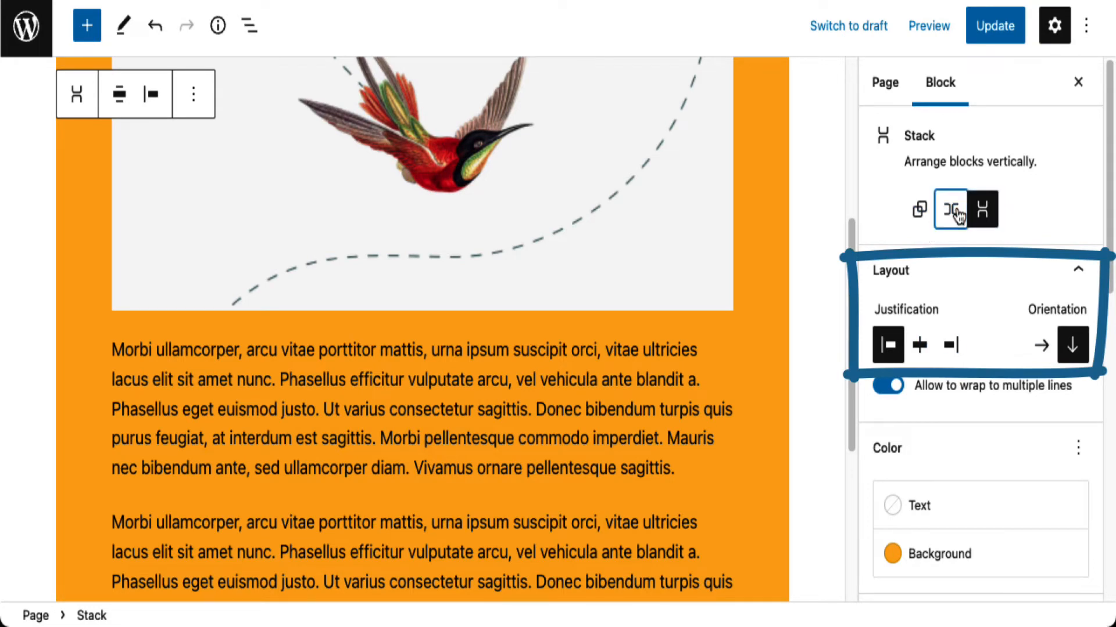
{"action": "left_click", "coordinate": [953, 212]}
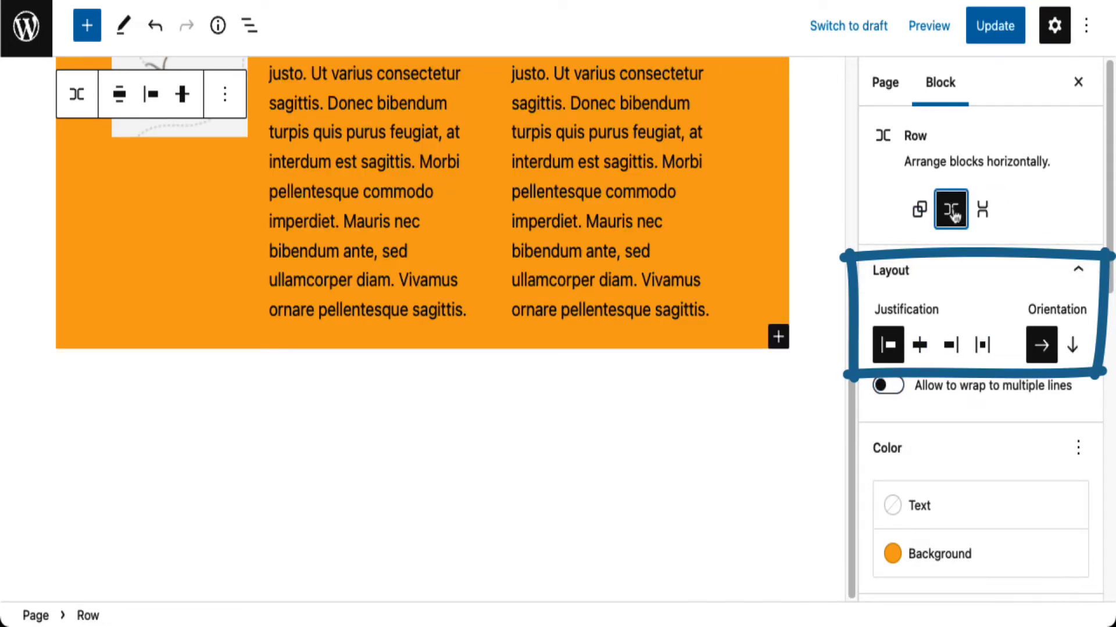
{"action": "left_click", "coordinate": [919, 212]}
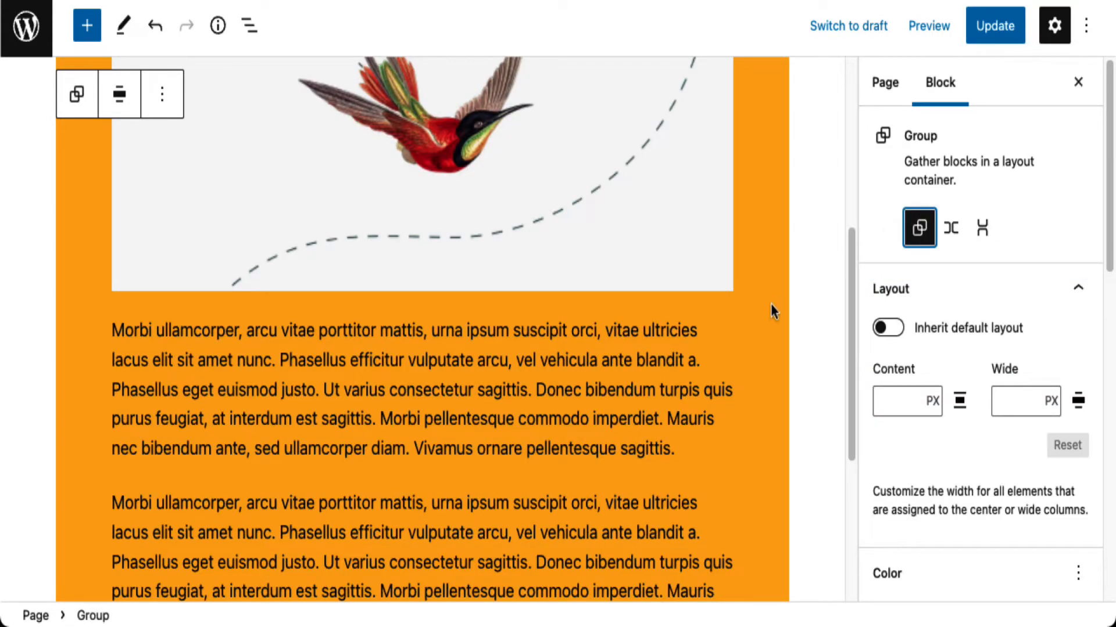
Give the orange group a 5 px border with the dashed style
{"action": "scroll", "coordinate": [771, 303], "scroll_direction": "down", "scroll_amount": 5}
{"action": "scroll", "coordinate": [997, 389], "scroll_direction": "down", "scroll_amount": 2}
{"action": "scroll", "coordinate": [996, 388], "scroll_direction": "down", "scroll_amount": 10}
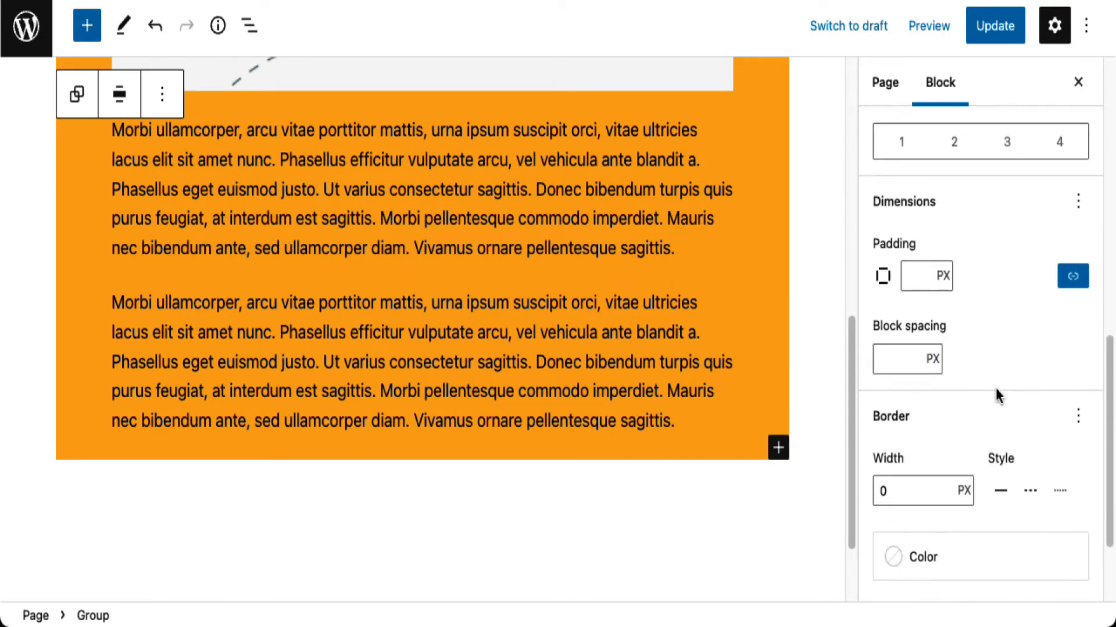
{"action": "scroll", "coordinate": [995, 395], "scroll_direction": "down", "scroll_amount": 2}
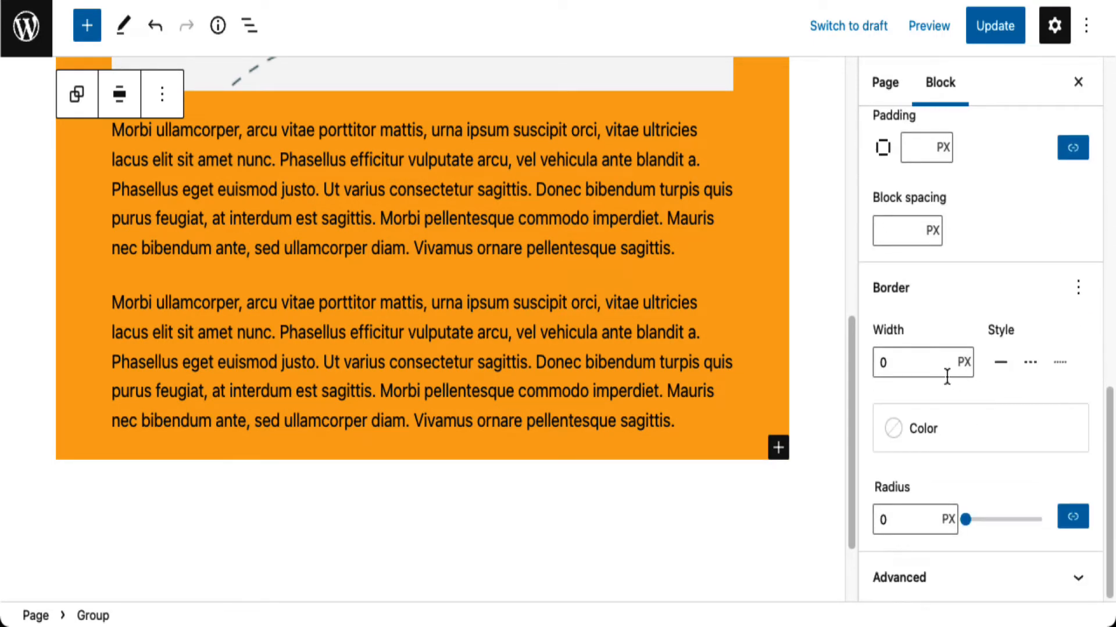
{"action": "left_click", "coordinate": [896, 363]}
{"action": "left_click_drag", "start_coordinate": [891, 360], "coordinate": [853, 356]}
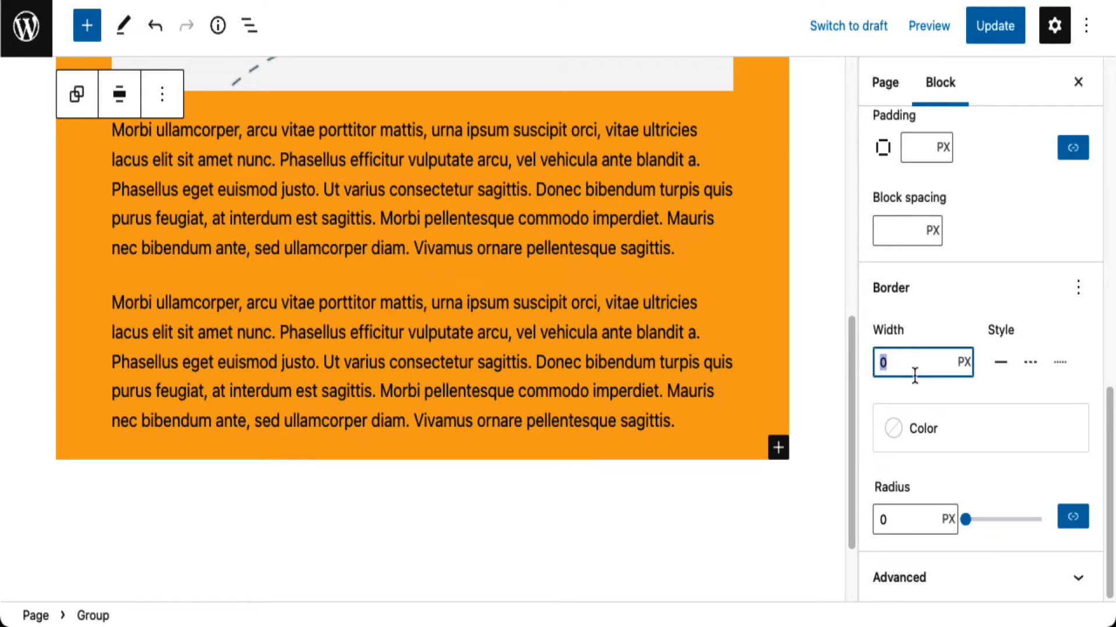
{"action": "type", "text": "5"}
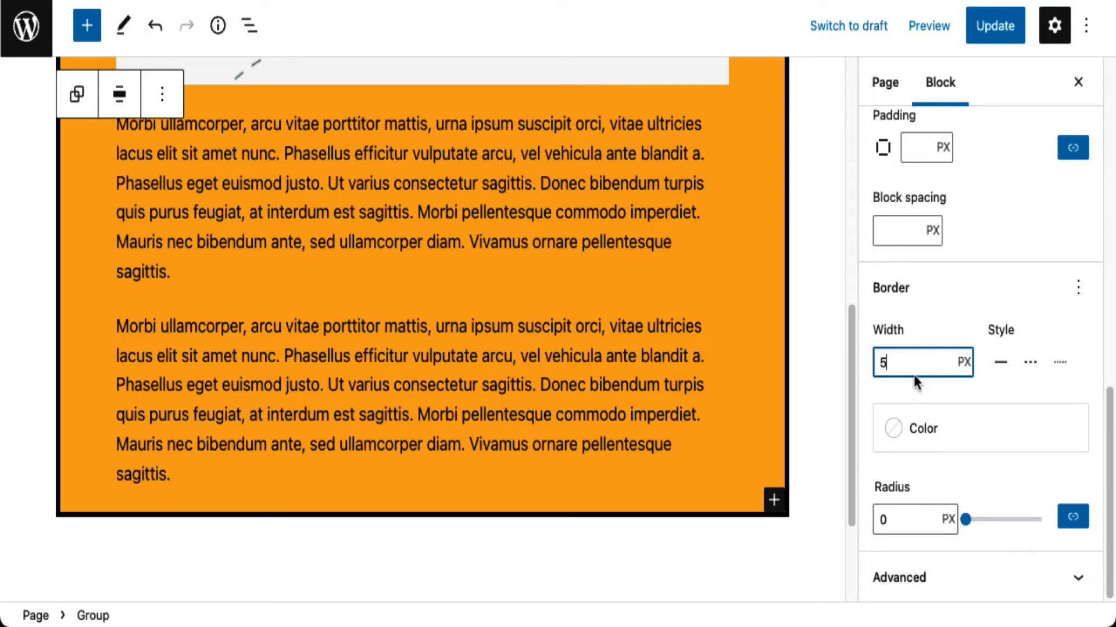
{"action": "left_click", "coordinate": [1032, 365]}
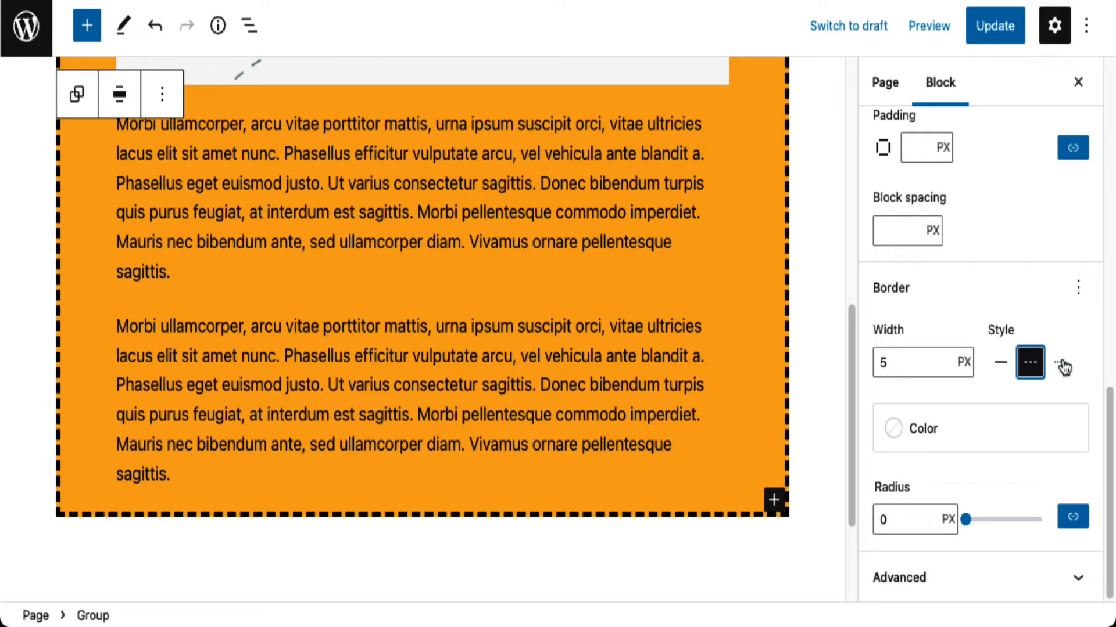
Try the dotted style on the orange group's border, switch it to solid, and color it Vivid green cyan
{"action": "left_click", "coordinate": [1060, 363]}
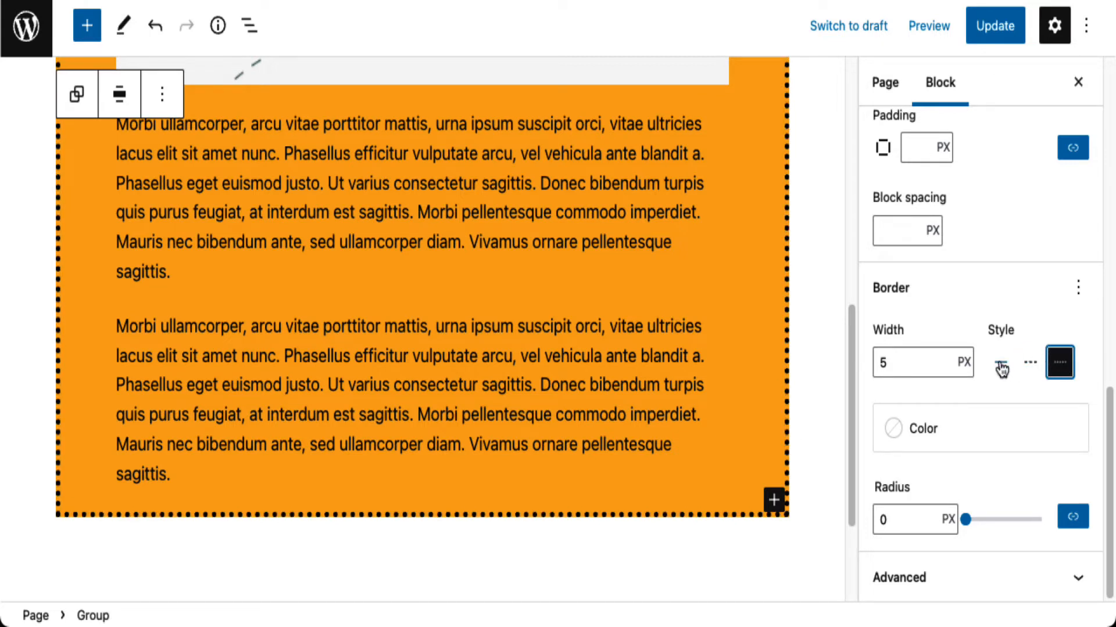
{"action": "left_click", "coordinate": [1000, 366]}
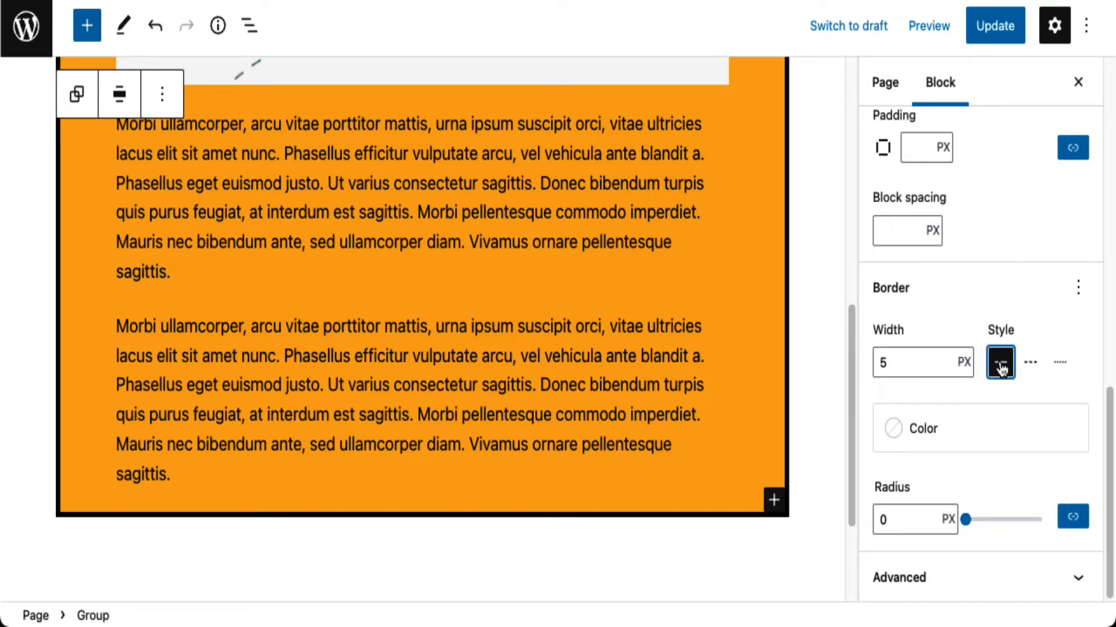
{"action": "left_click", "coordinate": [946, 437]}
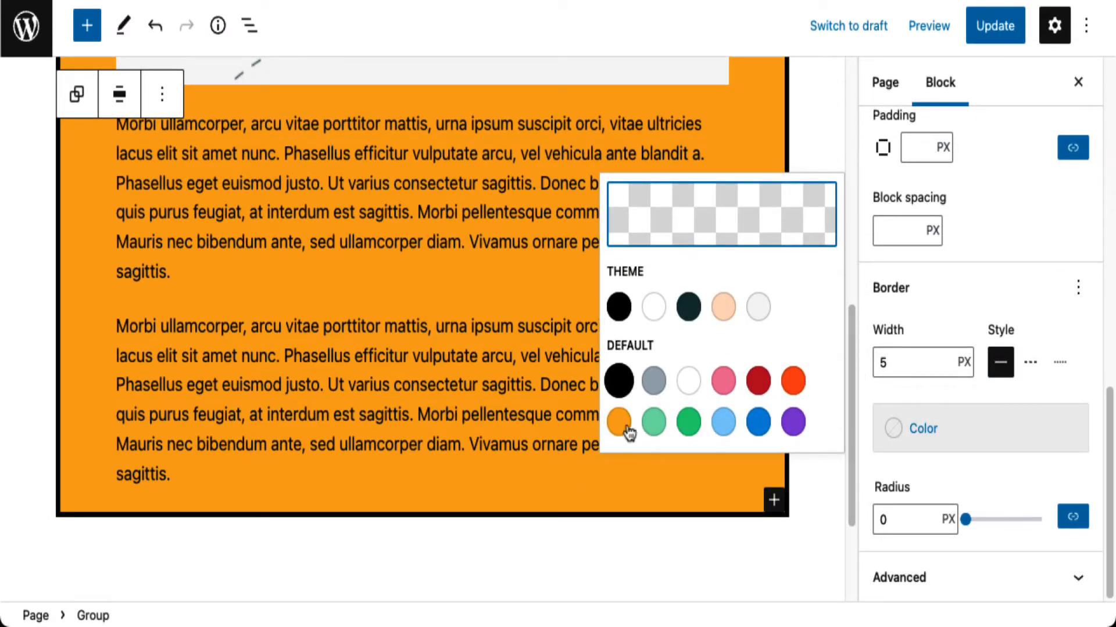
{"action": "left_click", "coordinate": [619, 381]}
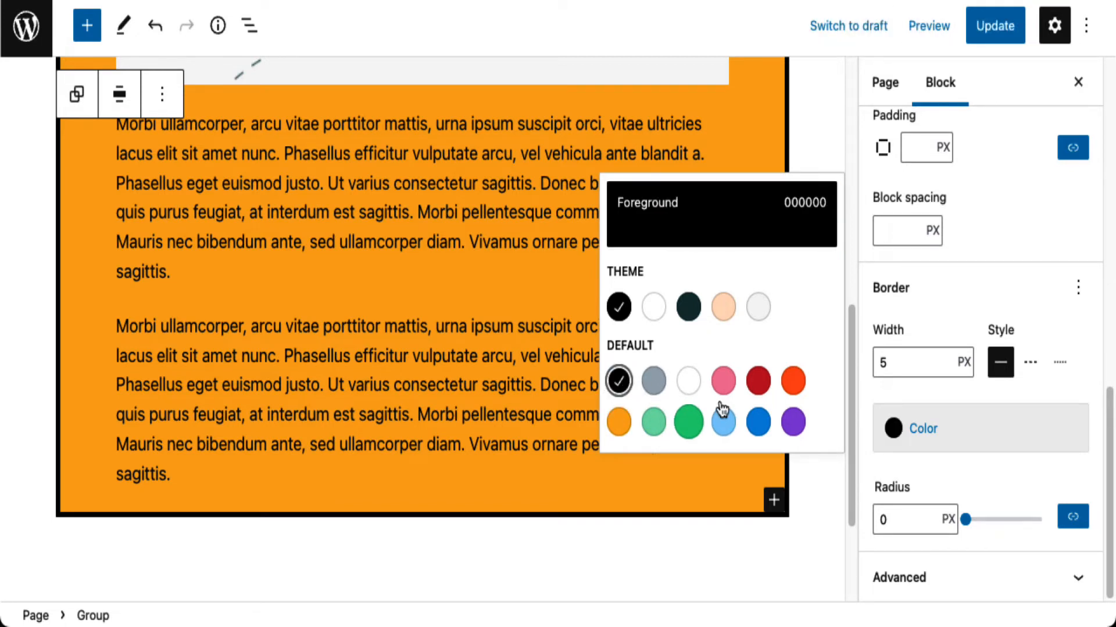
{"action": "left_click", "coordinate": [689, 424]}
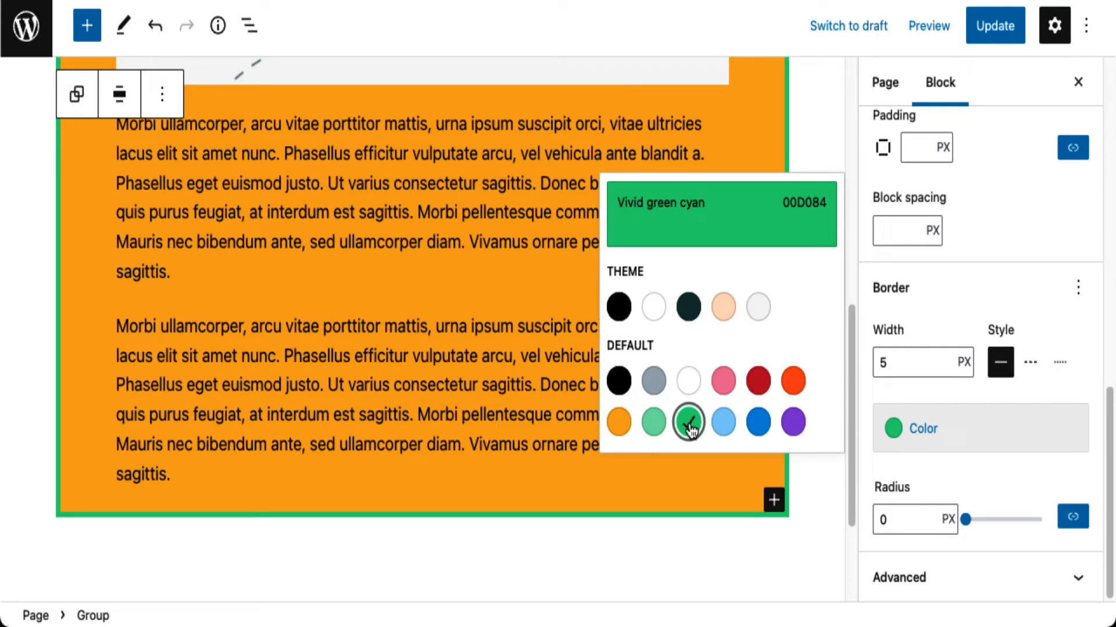
{"action": "left_click", "coordinate": [779, 544]}
{"action": "left_click", "coordinate": [756, 415]}
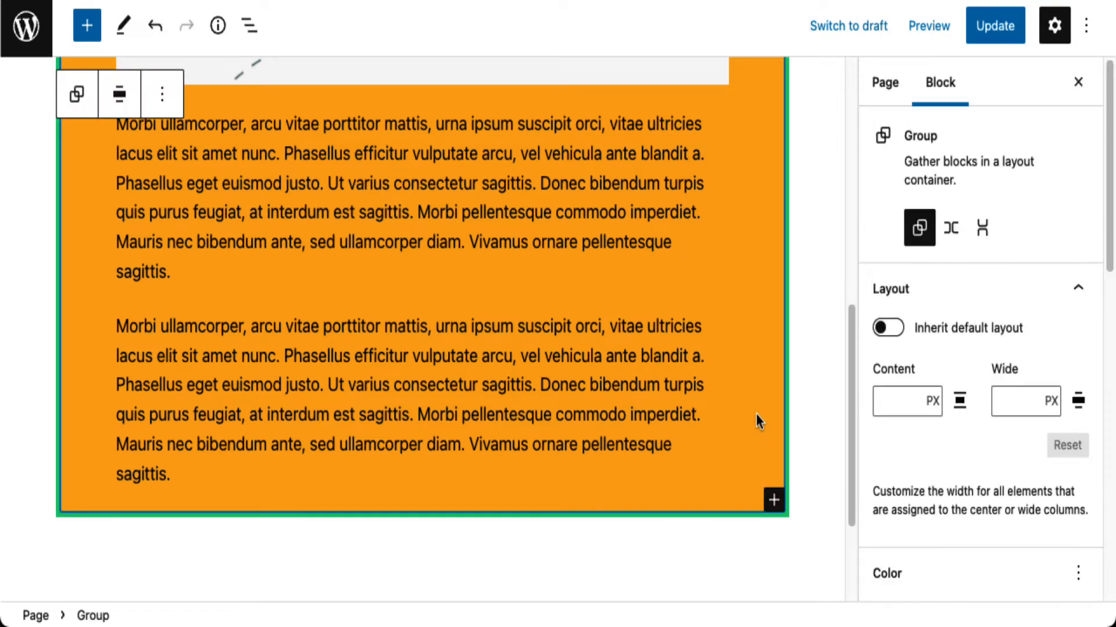
Change the orange group's green border to the dashed style and reselect the group
{"action": "scroll", "coordinate": [1003, 376], "scroll_direction": "down", "scroll_amount": 8}
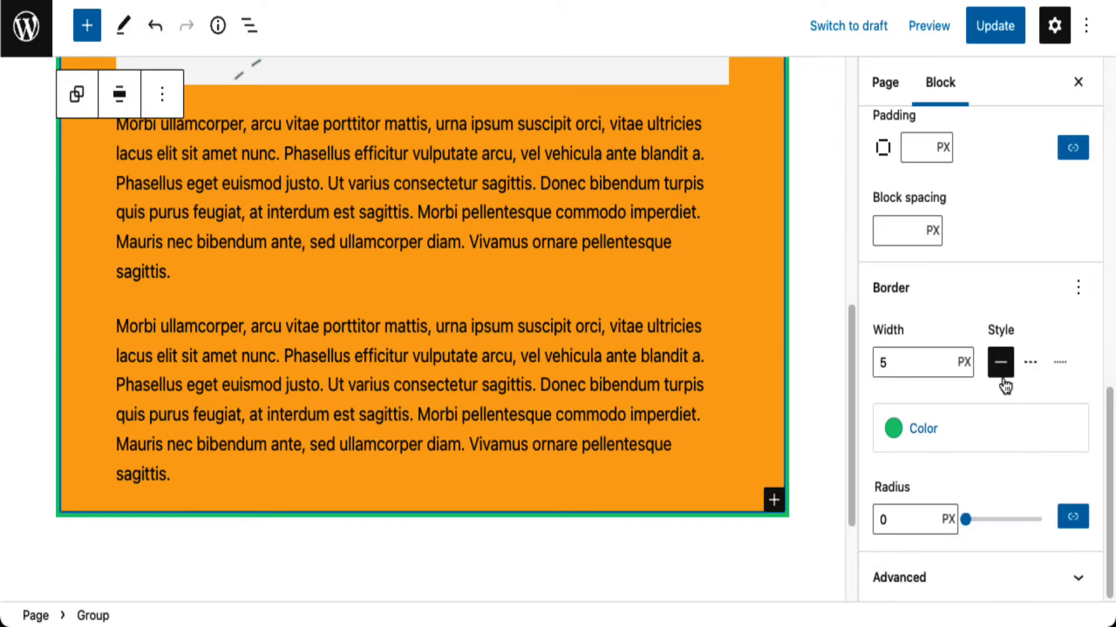
{"action": "left_click", "coordinate": [1031, 363]}
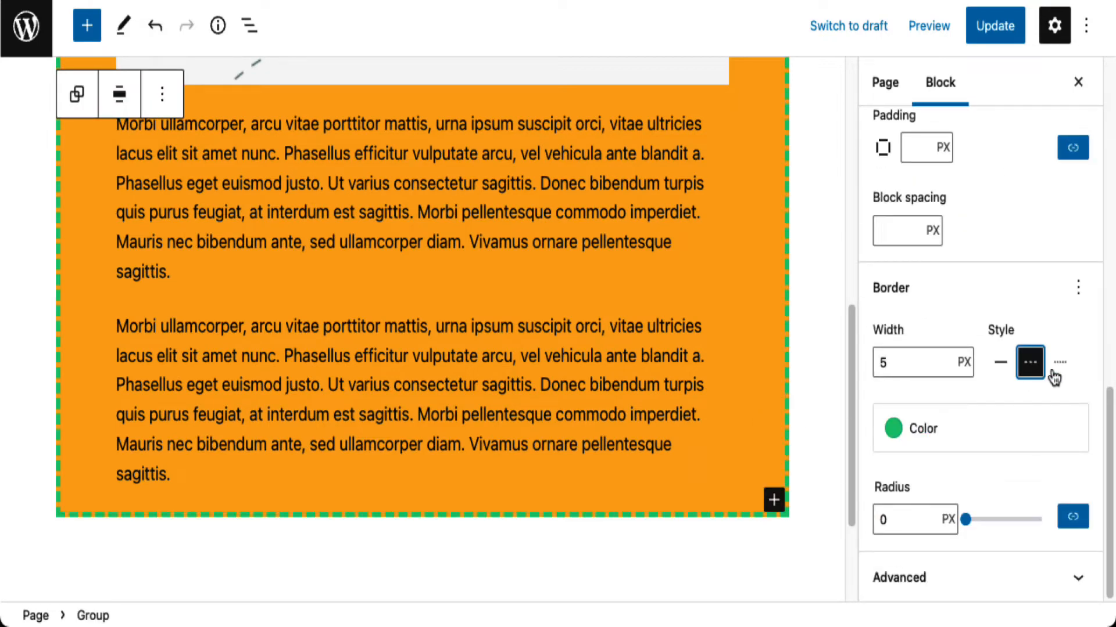
{"action": "scroll", "coordinate": [747, 451], "scroll_direction": "up", "scroll_amount": 10}
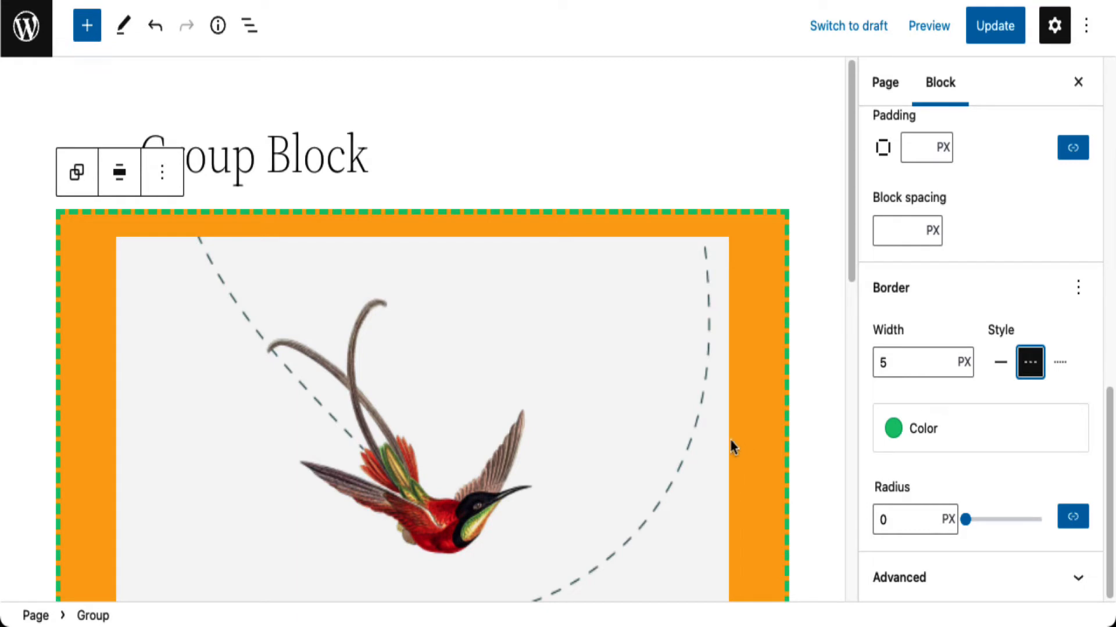
{"action": "left_click", "coordinate": [65, 239]}
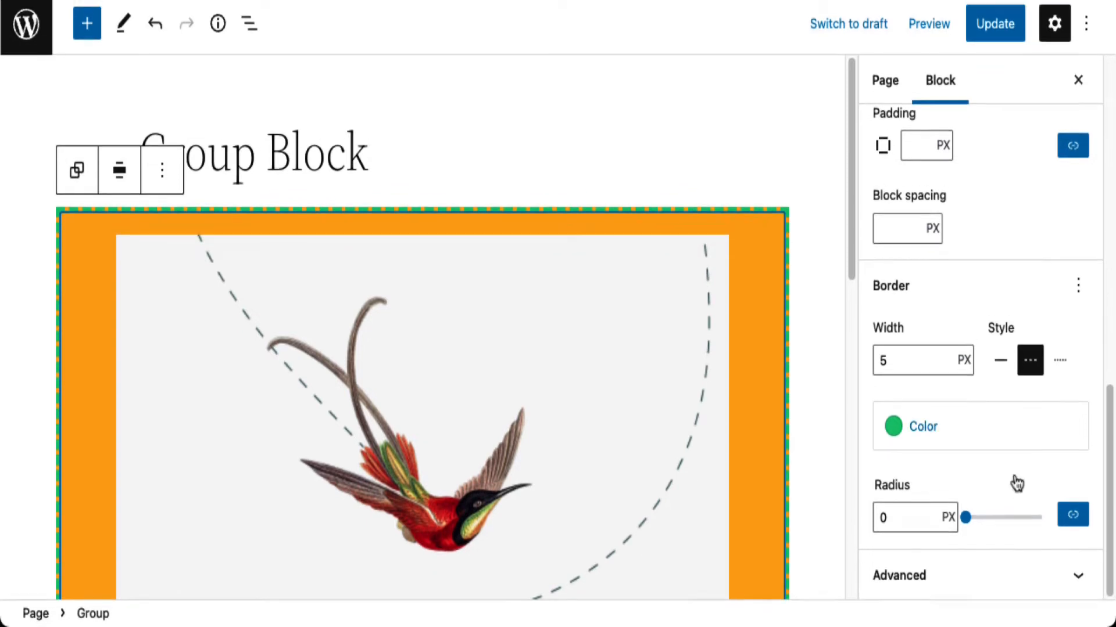
Open the custom picker for the group's Luminous vivid amber background and slightly lower the color's opacity
{"action": "scroll", "coordinate": [996, 419], "scroll_direction": "up", "scroll_amount": 10}
{"action": "scroll", "coordinate": [995, 418], "scroll_direction": "down", "scroll_amount": 5}
{"action": "left_click", "coordinate": [996, 420]}
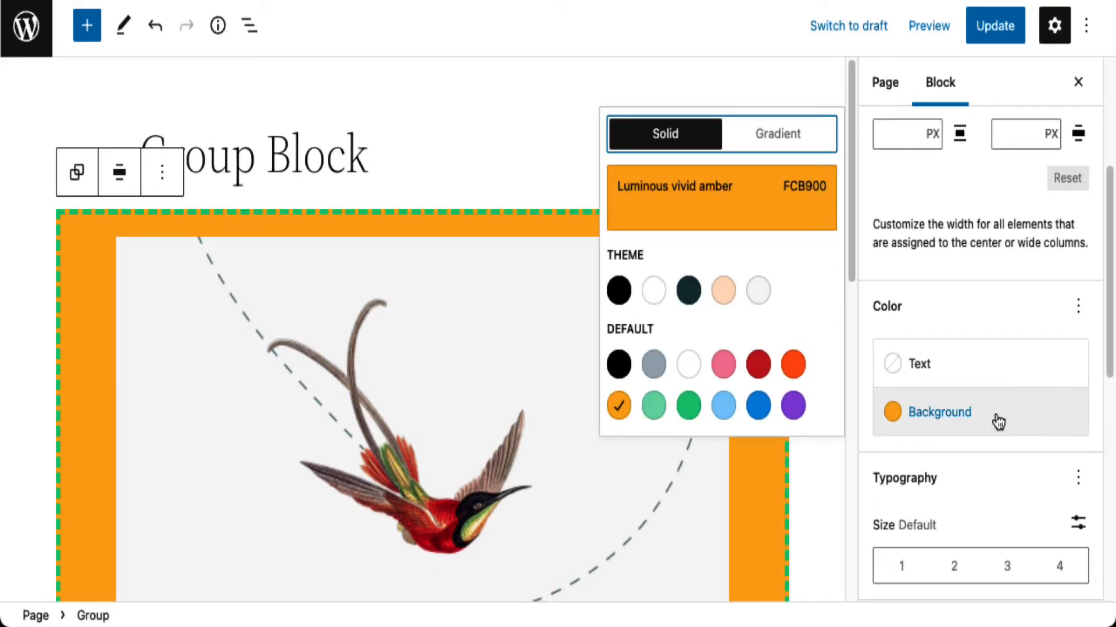
{"action": "left_click", "coordinate": [719, 192]}
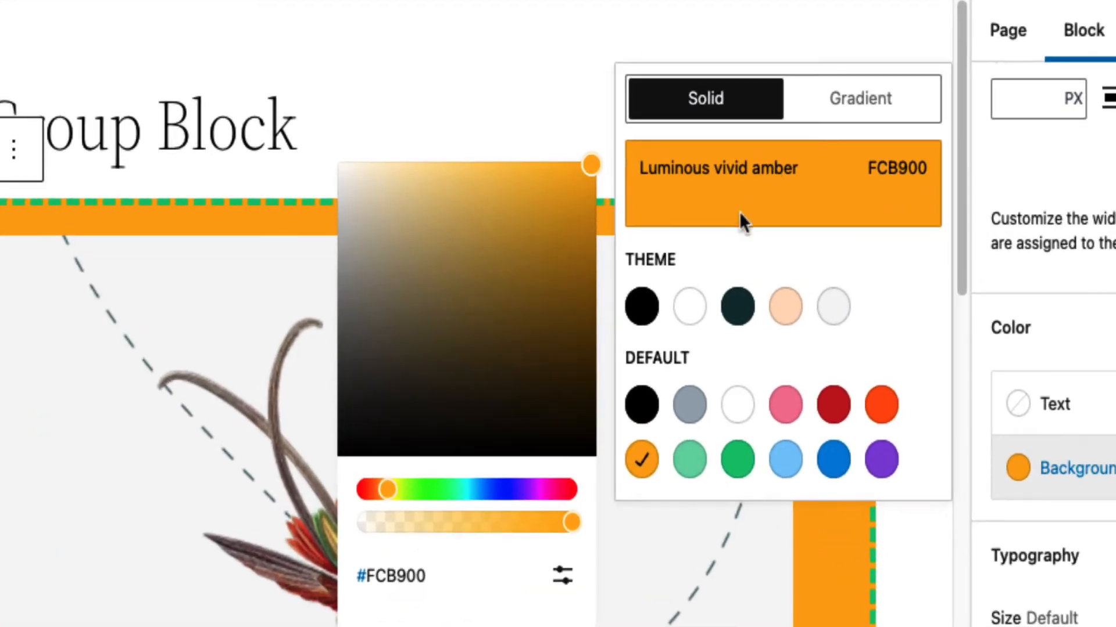
{"action": "mouse_move", "coordinate": [570, 523]}
{"action": "left_mouse_down"}
{"action": "mouse_move", "coordinate": [392, 512]}
{"action": "mouse_move", "coordinate": [564, 517]}
{"action": "left_mouse_up"}
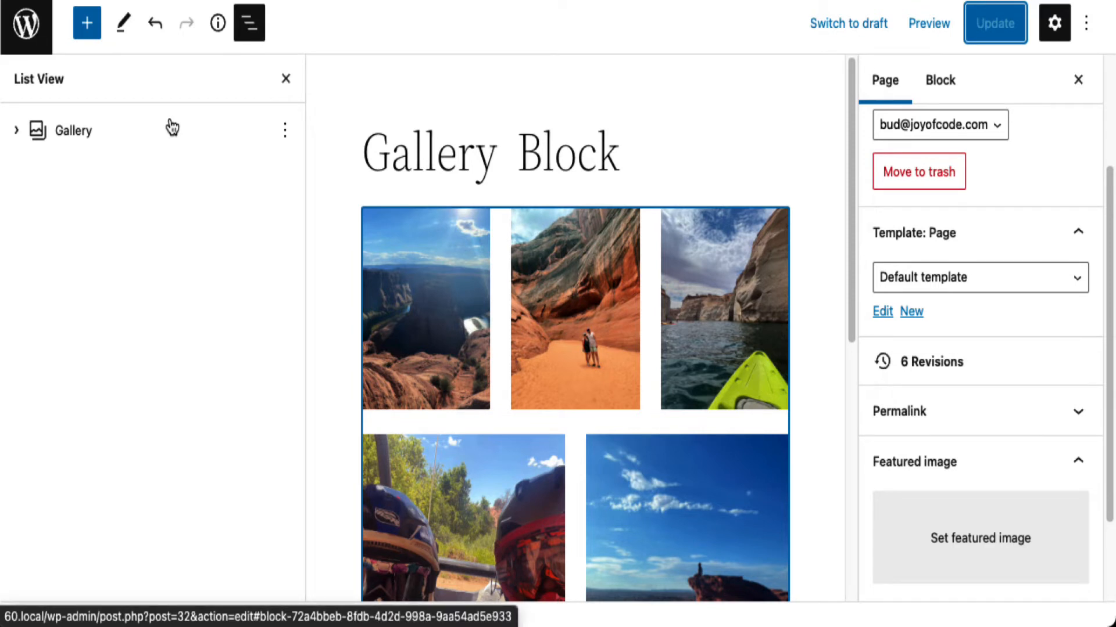
Set the Gallery block's spacing to 50 px and look over the wider gaps between its images
{"action": "left_click", "coordinate": [224, 134]}
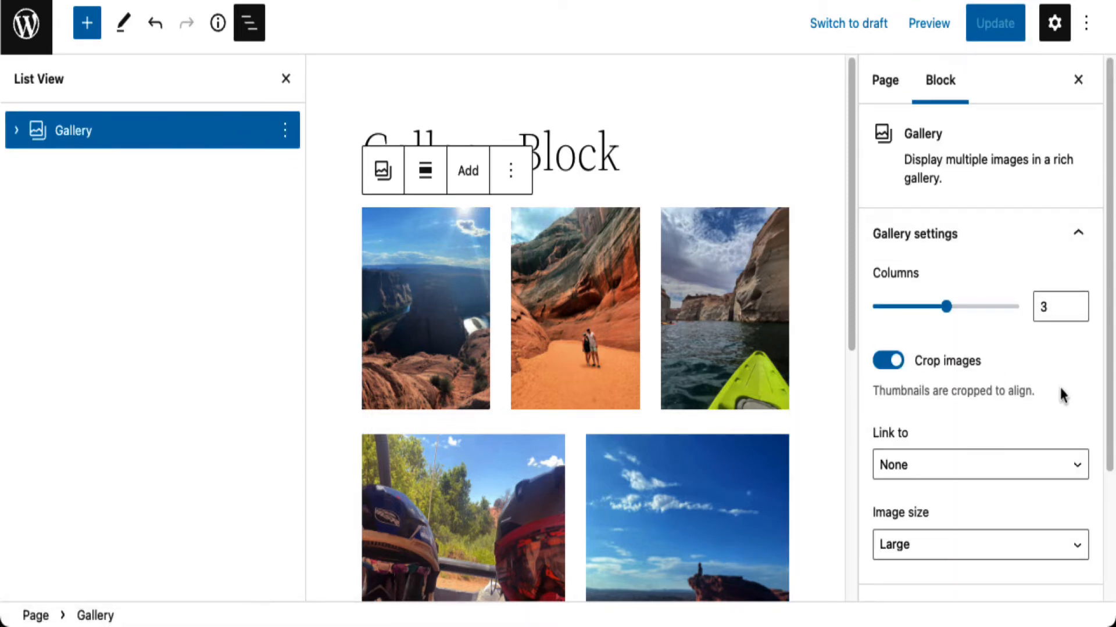
{"action": "scroll", "coordinate": [1057, 394], "scroll_direction": "down", "scroll_amount": 3}
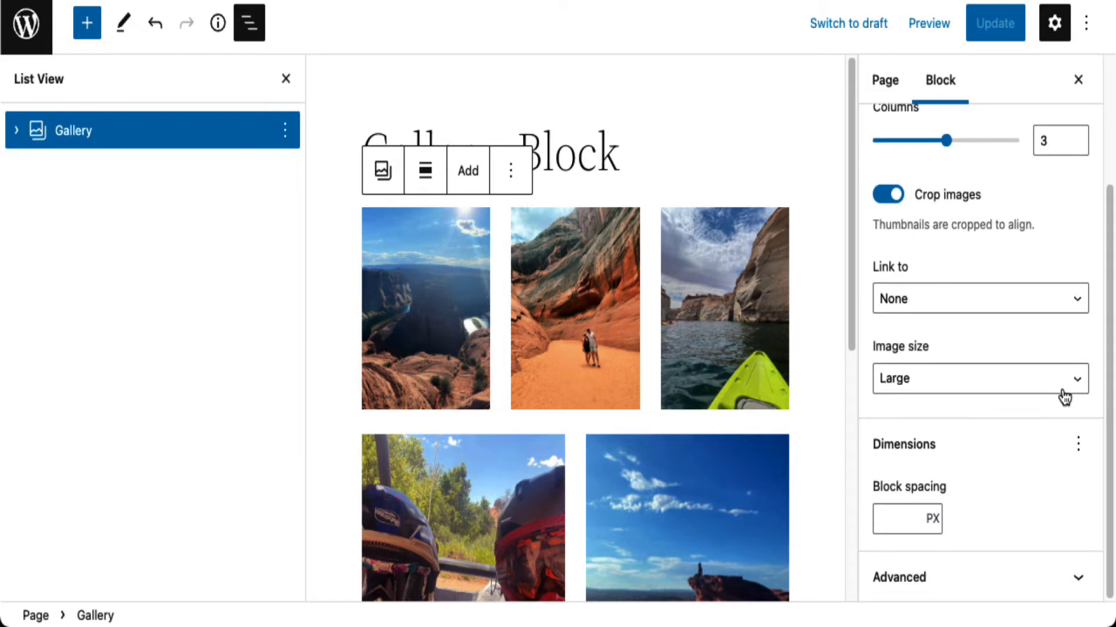
{"action": "left_click", "coordinate": [883, 523]}
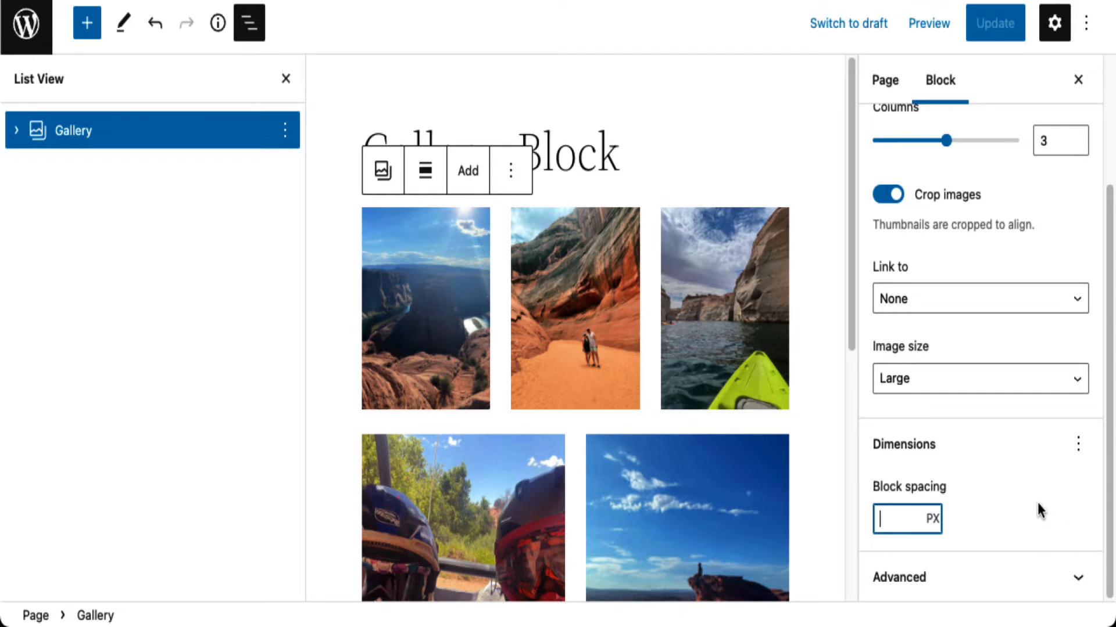
{"action": "type", "text": "50"}
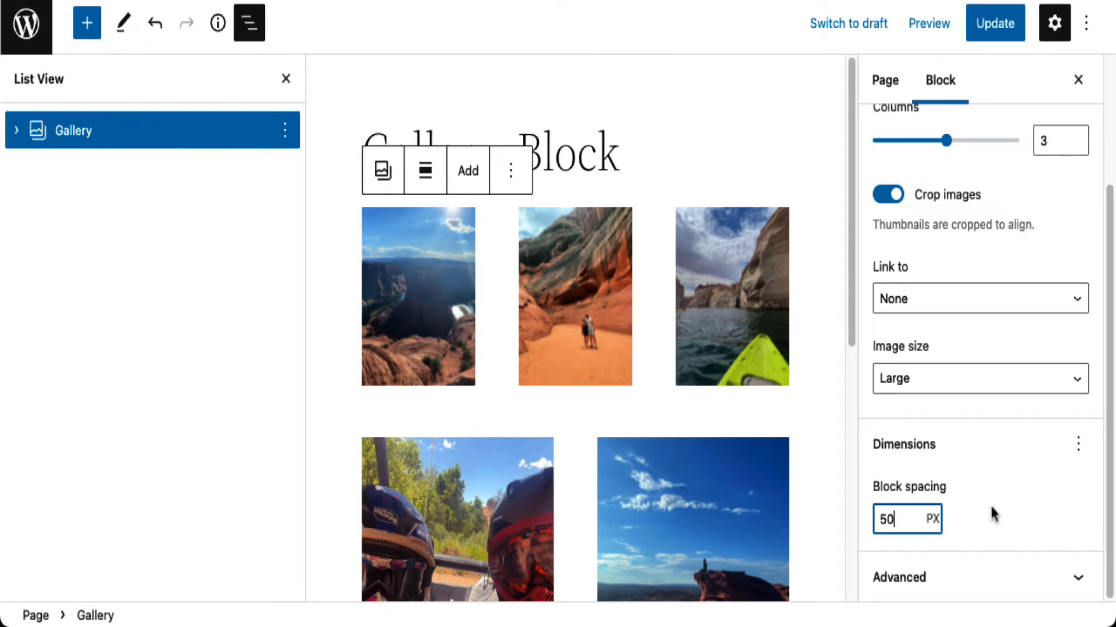
{"action": "scroll", "coordinate": [860, 517], "scroll_direction": "down", "scroll_amount": 3}
{"action": "scroll", "coordinate": [865, 523], "scroll_direction": "down", "scroll_amount": 3}
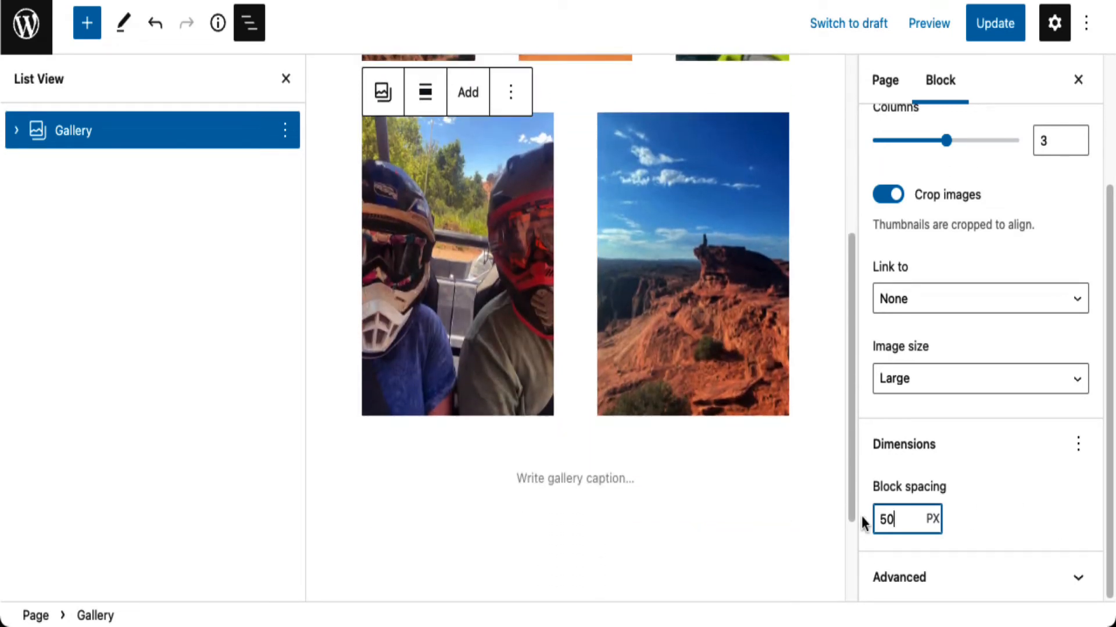
{"action": "scroll", "coordinate": [865, 523], "scroll_direction": "up", "scroll_amount": 6}
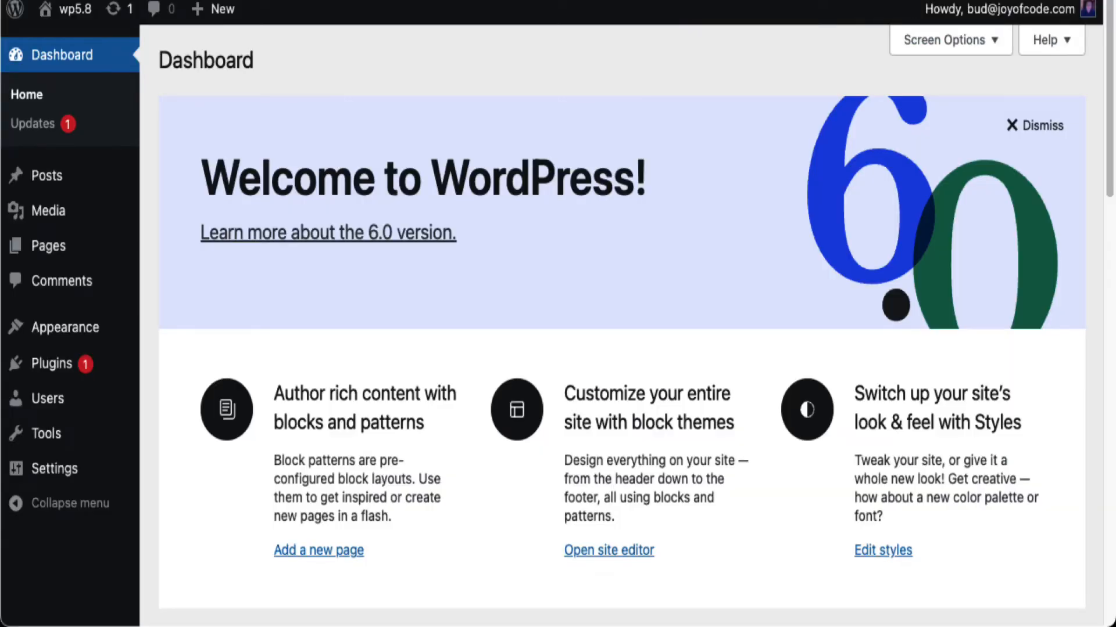
View the installed themes and open the beta site editor for the active Twenty Twenty-Two theme
{"action": "left_click", "coordinate": [19, 328]}
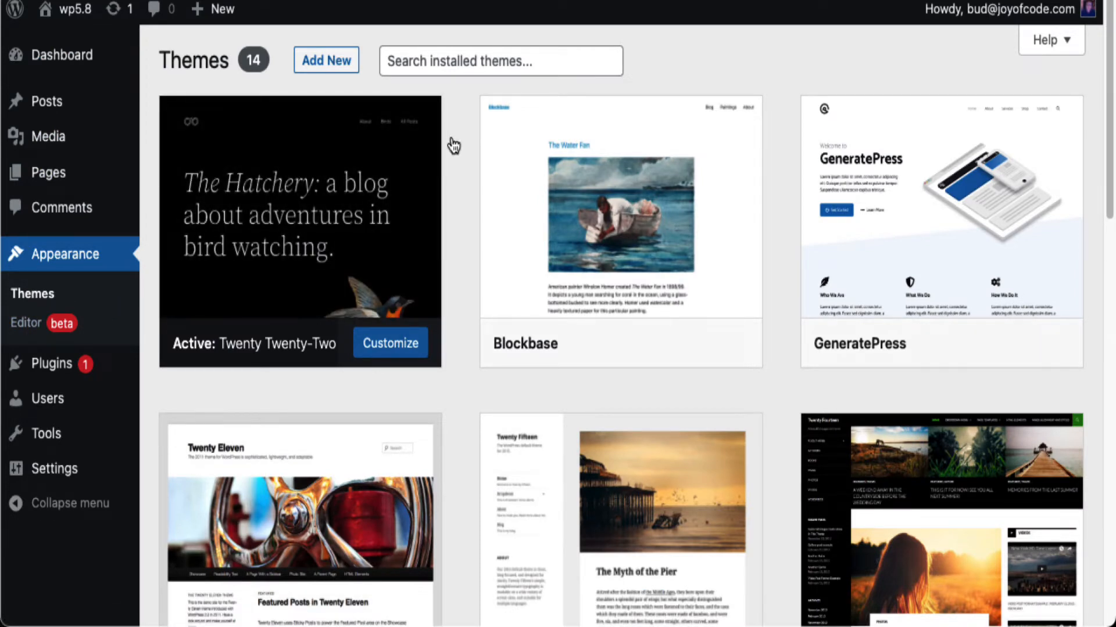
{"action": "mouse_move", "coordinate": [427, 155]}
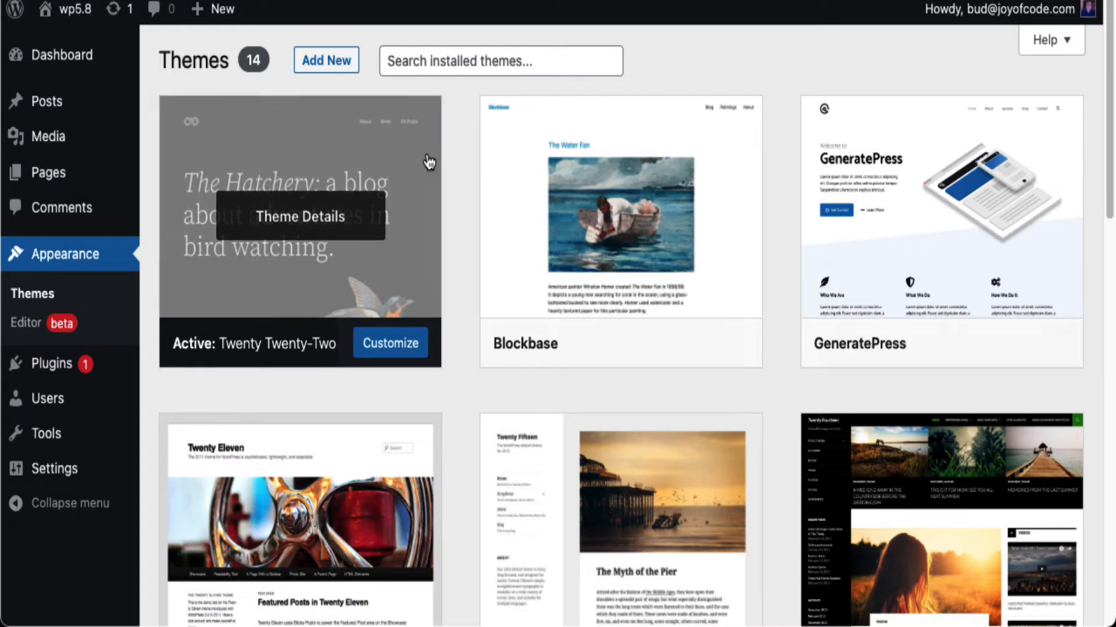
{"action": "left_click", "coordinate": [28, 329]}
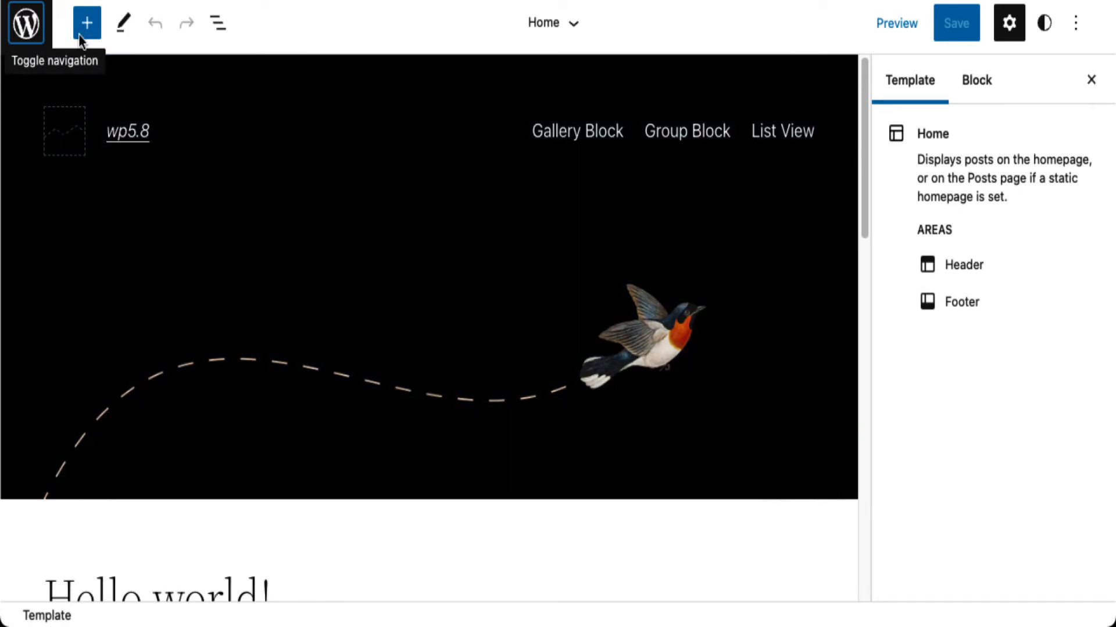
Review the site editor's list of templates and open the choices for adding a new template
{"action": "left_click", "coordinate": [29, 29]}
{"action": "left_click", "coordinate": [127, 271]}
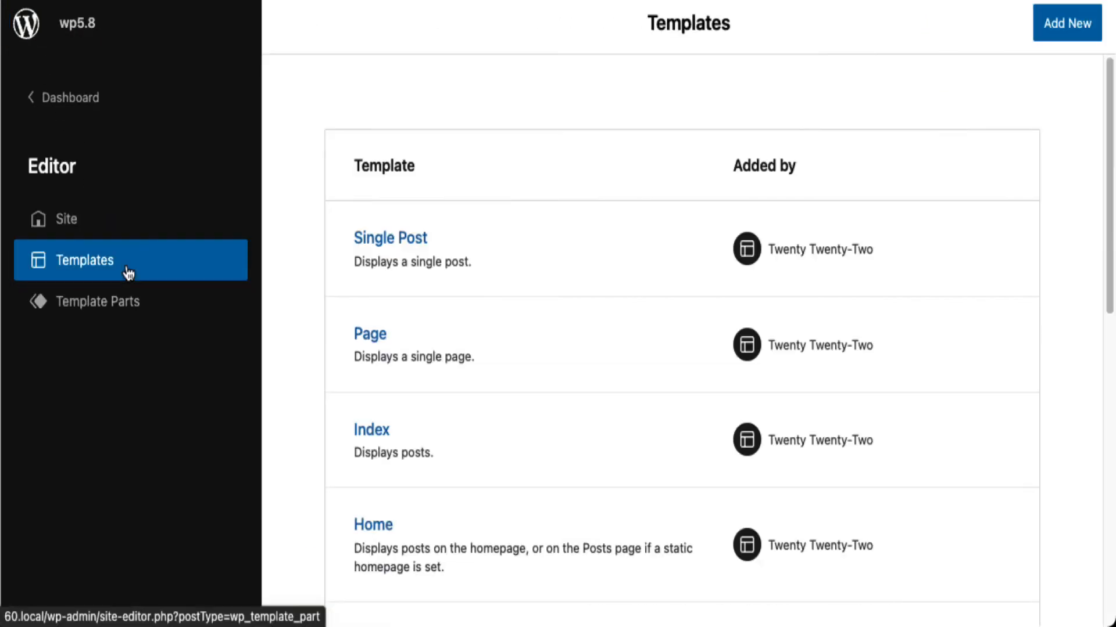
{"action": "scroll", "coordinate": [584, 344], "scroll_direction": "down", "scroll_amount": 5}
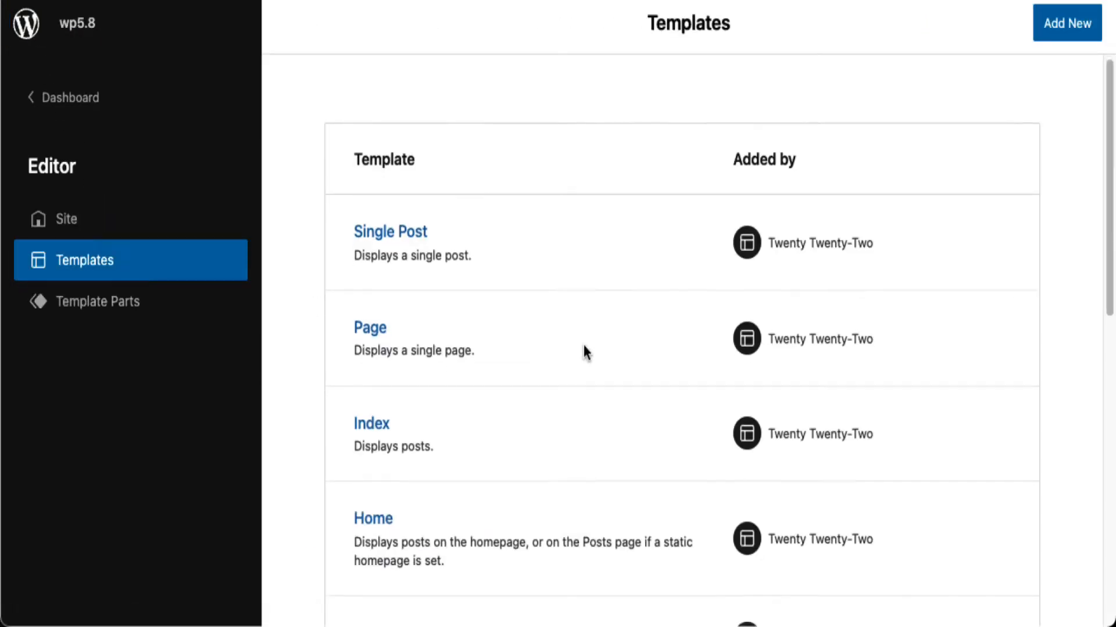
{"action": "scroll", "coordinate": [584, 345], "scroll_direction": "down", "scroll_amount": 4}
{"action": "scroll", "coordinate": [584, 345], "scroll_direction": "up", "scroll_amount": 8}
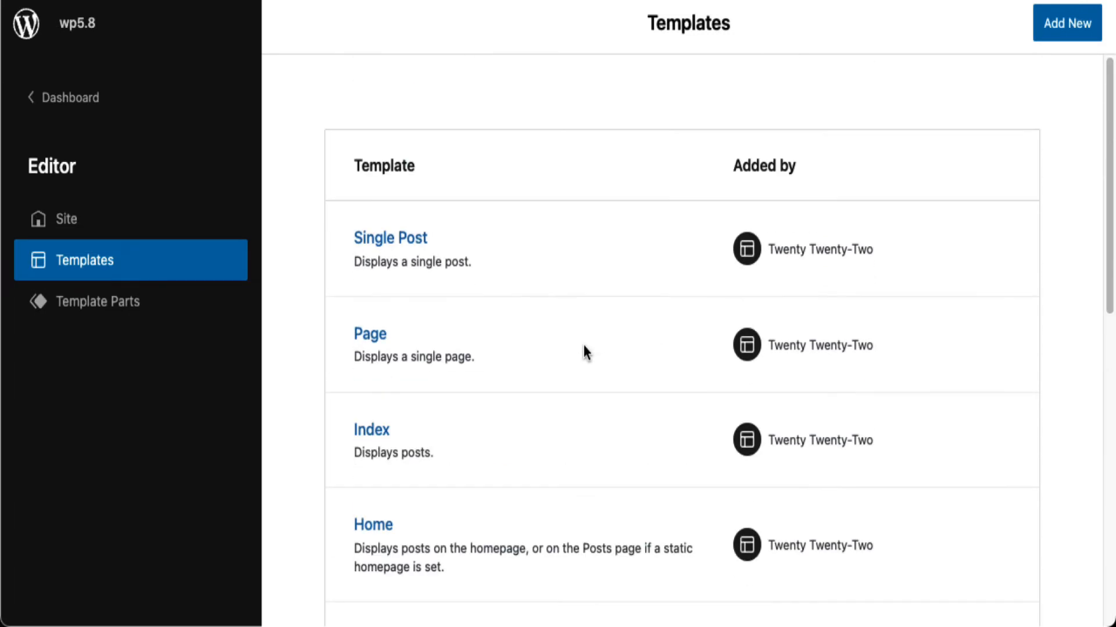
{"action": "left_click", "coordinate": [1076, 26]}
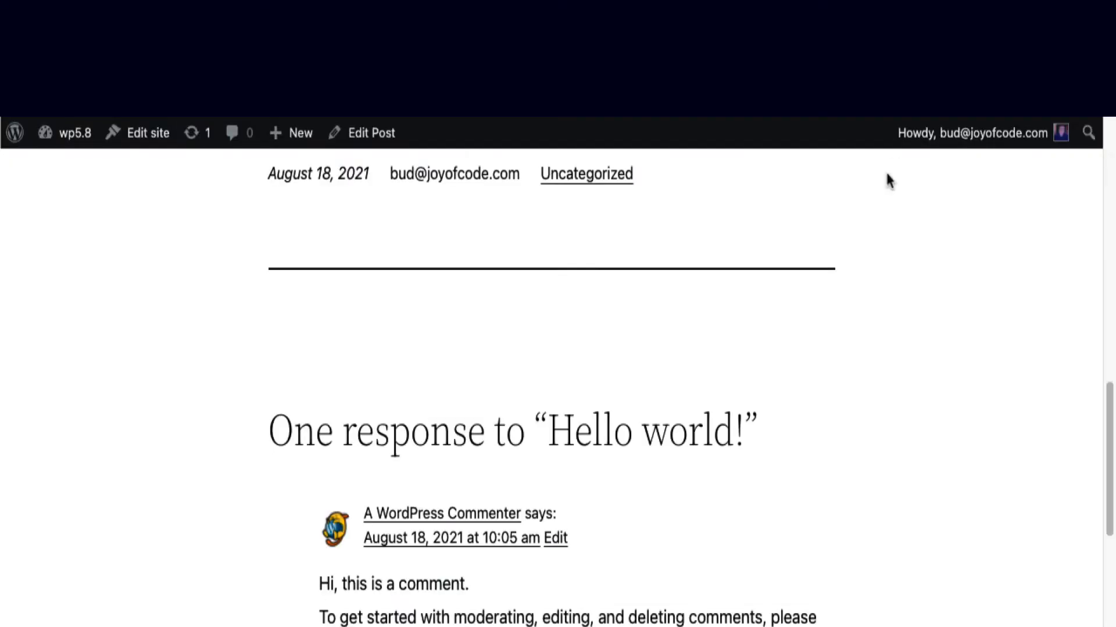
Examine the published "Hello world!" post, from its title and featured image to the post details, comments and reply form
{"action": "scroll", "coordinate": [858, 405], "scroll_direction": "up", "scroll_amount": 10}
{"action": "scroll", "coordinate": [859, 405], "scroll_direction": "up", "scroll_amount": 6}
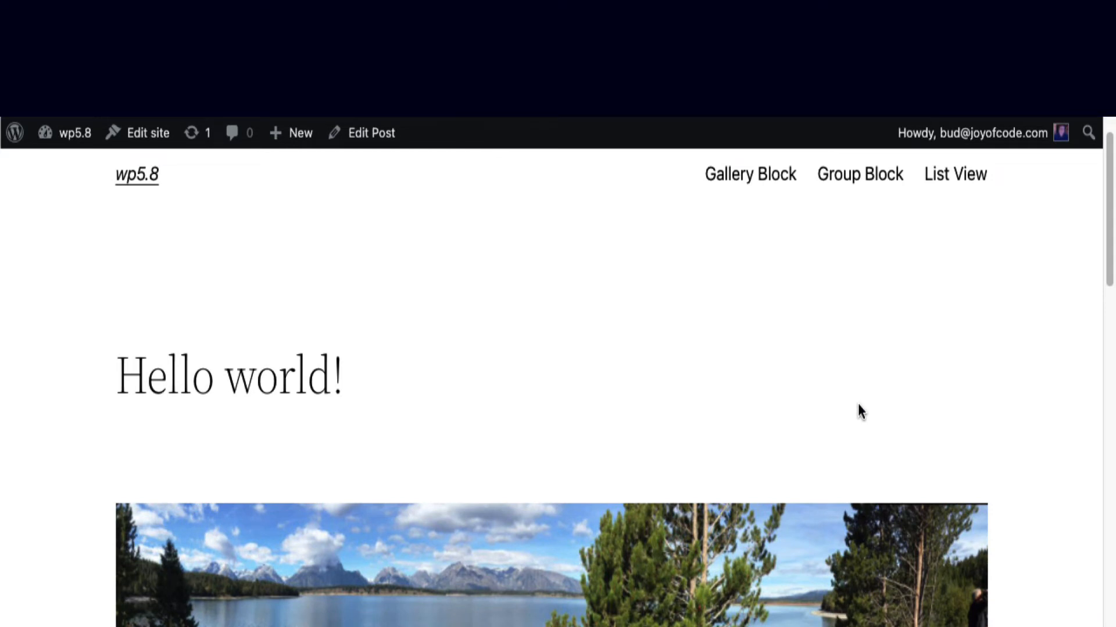
{"action": "scroll", "coordinate": [861, 412], "scroll_direction": "down", "scroll_amount": 3}
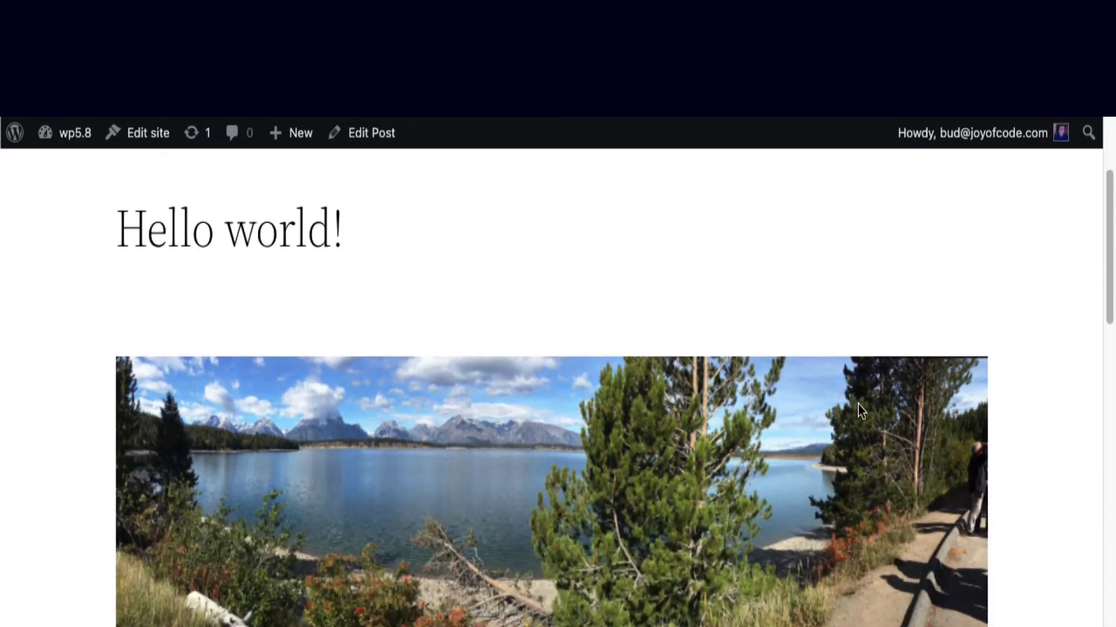
{"action": "scroll", "coordinate": [752, 524], "scroll_direction": "down", "scroll_amount": 9}
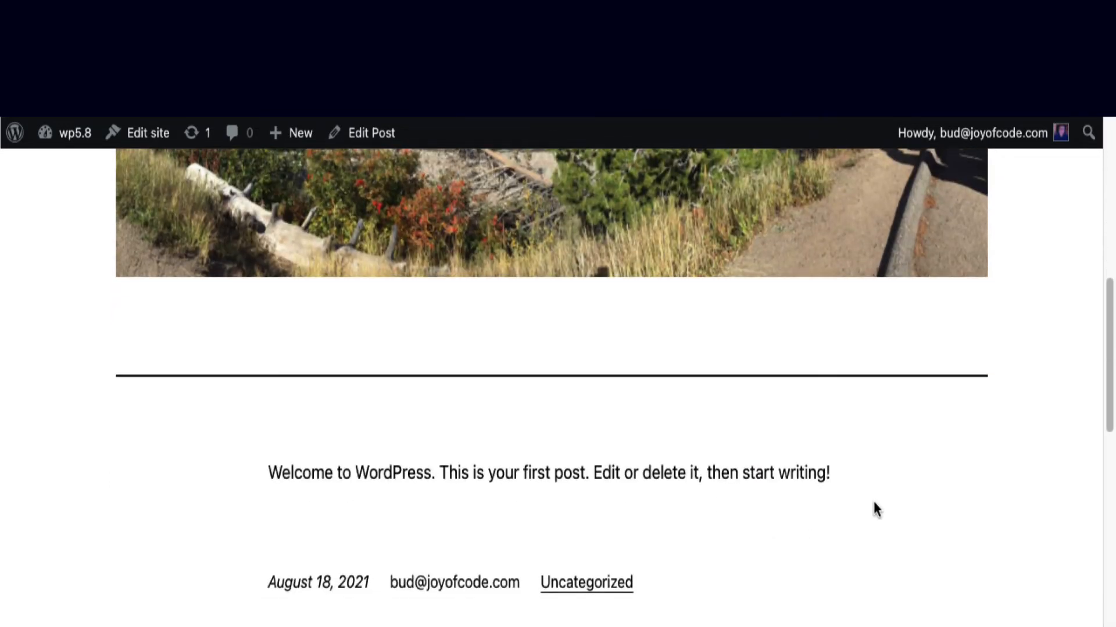
{"action": "scroll", "coordinate": [874, 507], "scroll_direction": "down", "scroll_amount": 3}
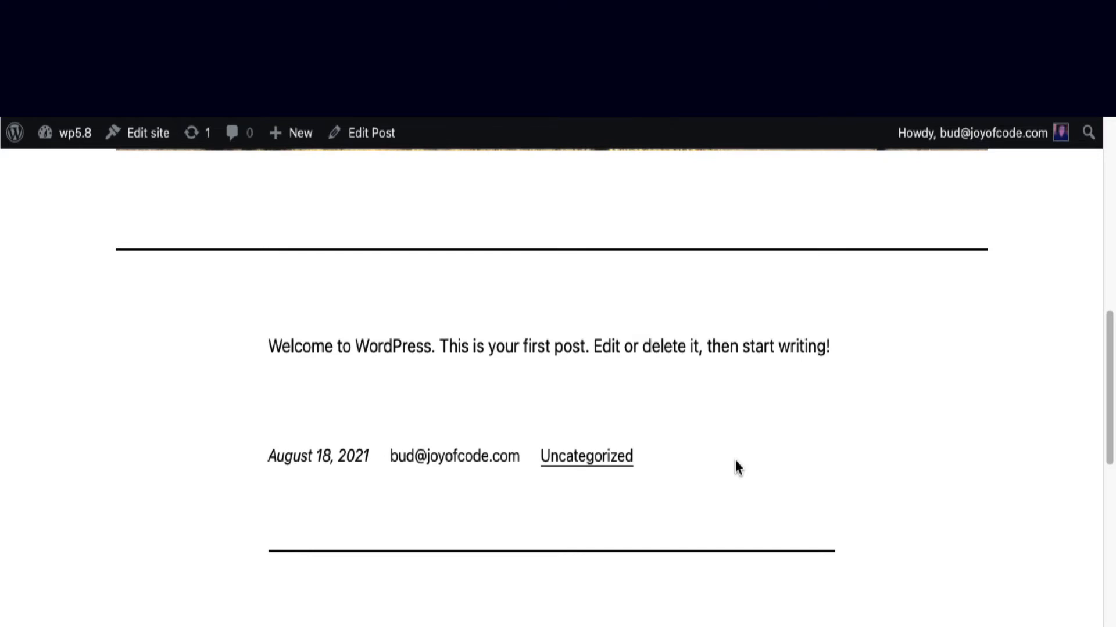
{"action": "scroll", "coordinate": [734, 464], "scroll_direction": "down", "scroll_amount": 9}
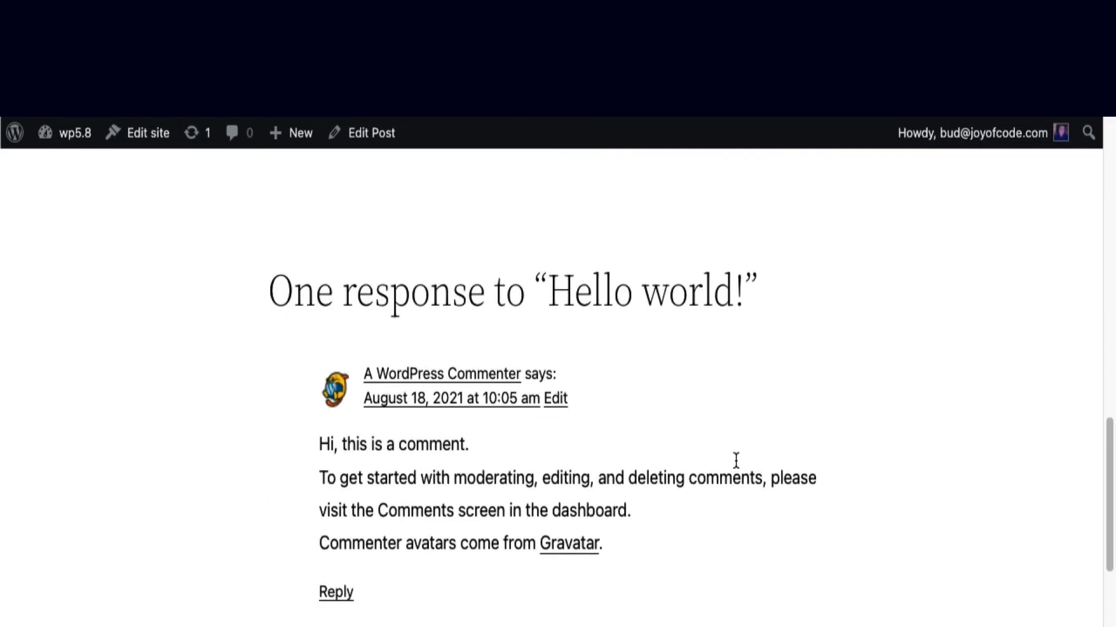
{"action": "scroll", "coordinate": [730, 554], "scroll_direction": "down", "scroll_amount": 7}
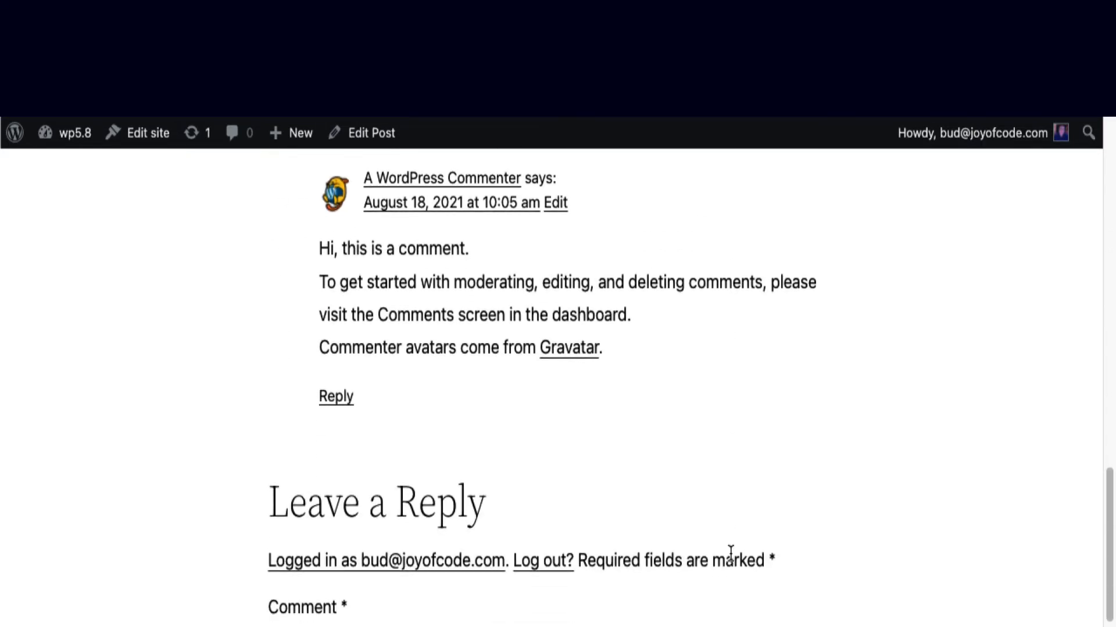
{"action": "scroll", "coordinate": [731, 553], "scroll_direction": "up", "scroll_amount": 12}
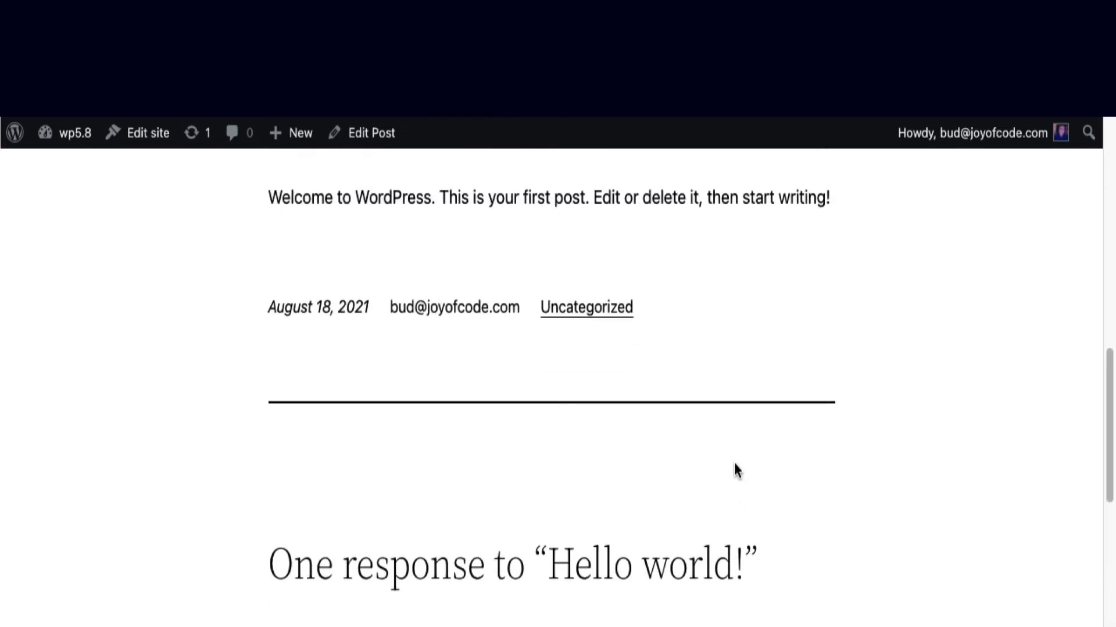
Return to the site editor's template list and open the Single Post template for editing
{"action": "left_click", "coordinate": [749, 52]}
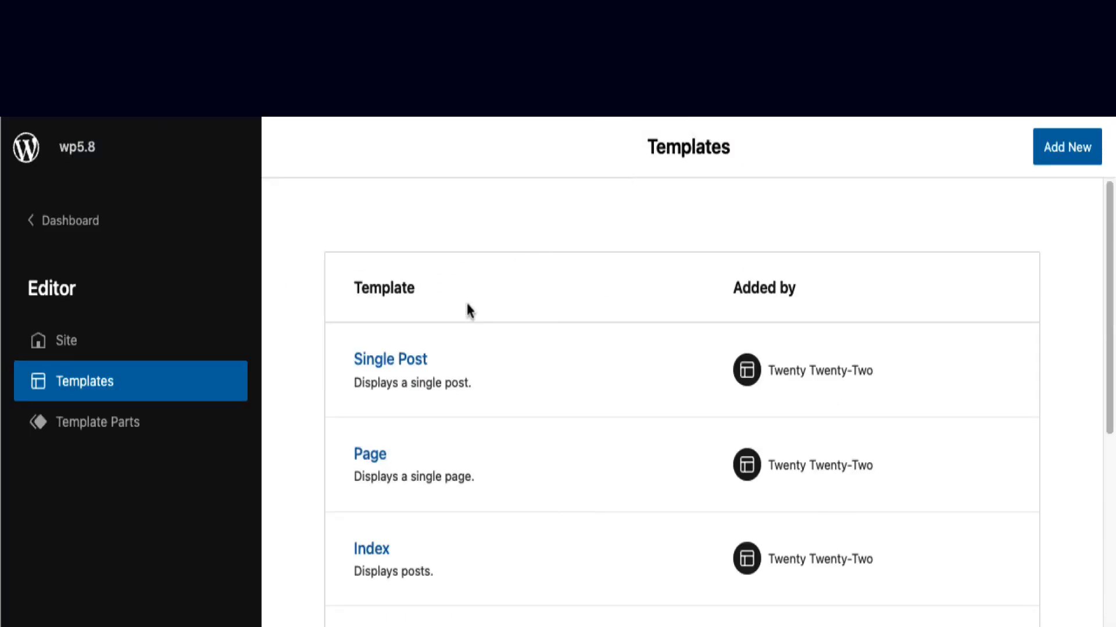
{"action": "left_click", "coordinate": [406, 363]}
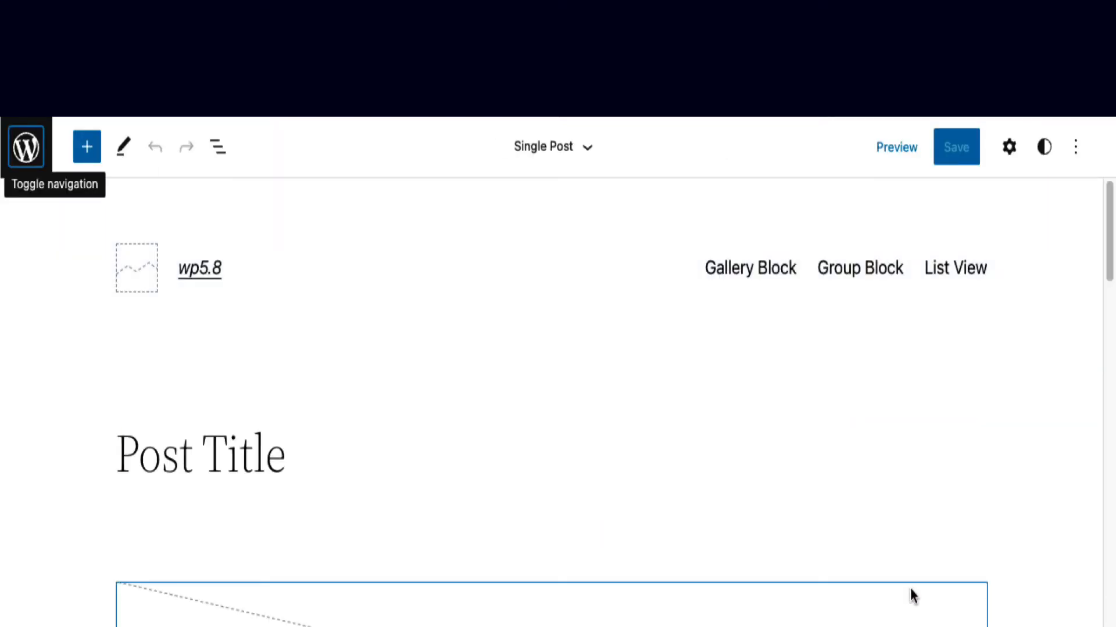
Remove the deprecated Post Comments block from the Single Post template
{"action": "mouse_move", "coordinate": [910, 588]}
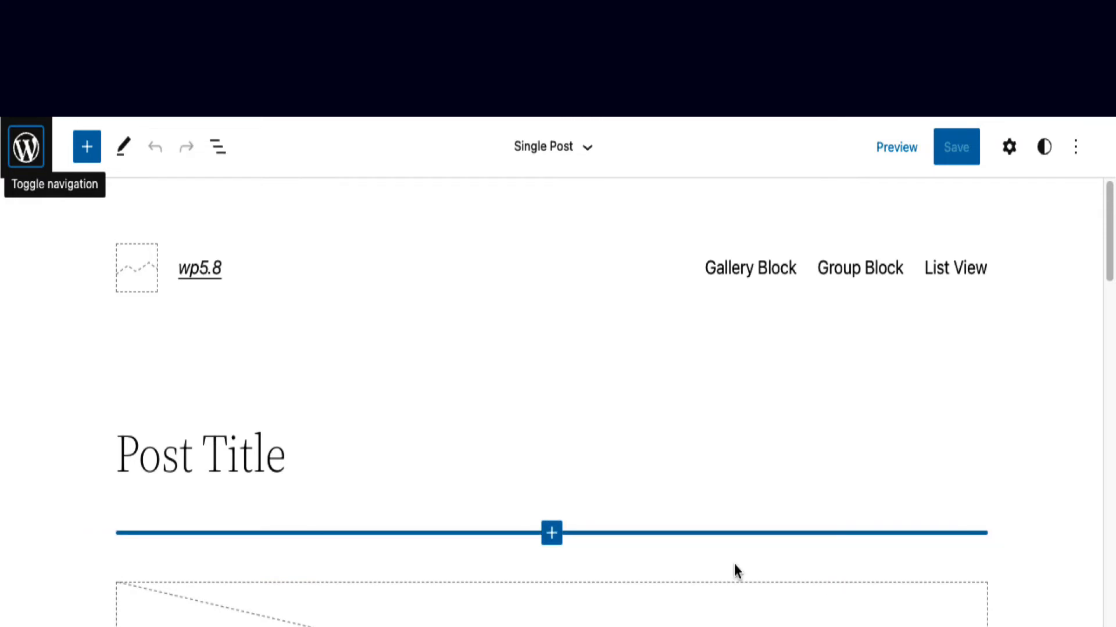
{"action": "scroll", "coordinate": [631, 617], "scroll_direction": "down", "scroll_amount": 7}
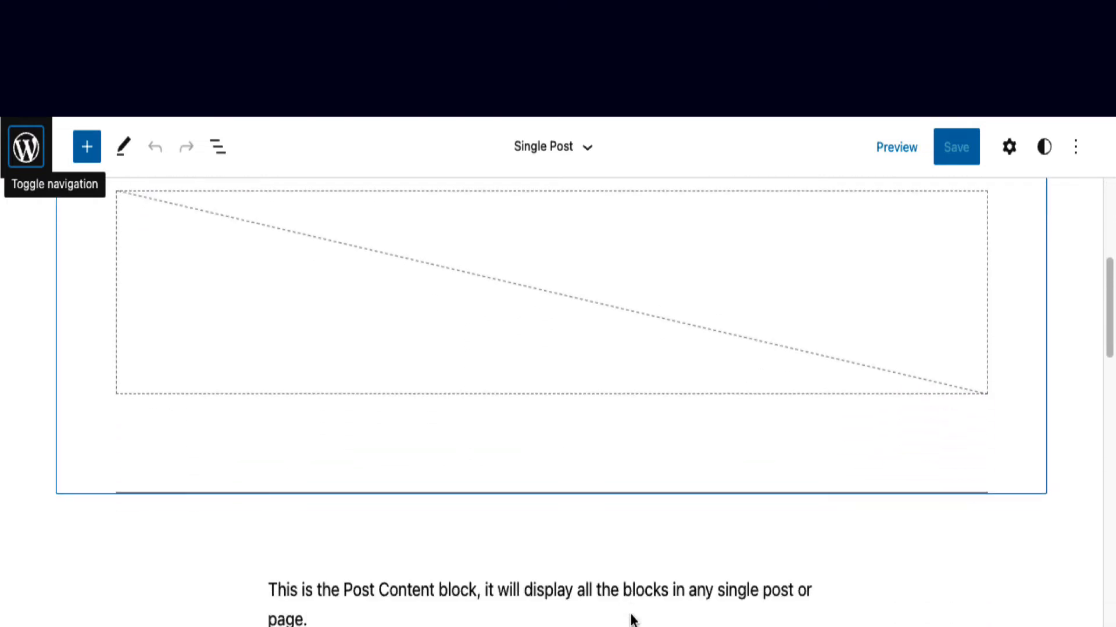
{"action": "scroll", "coordinate": [631, 618], "scroll_direction": "down", "scroll_amount": 9}
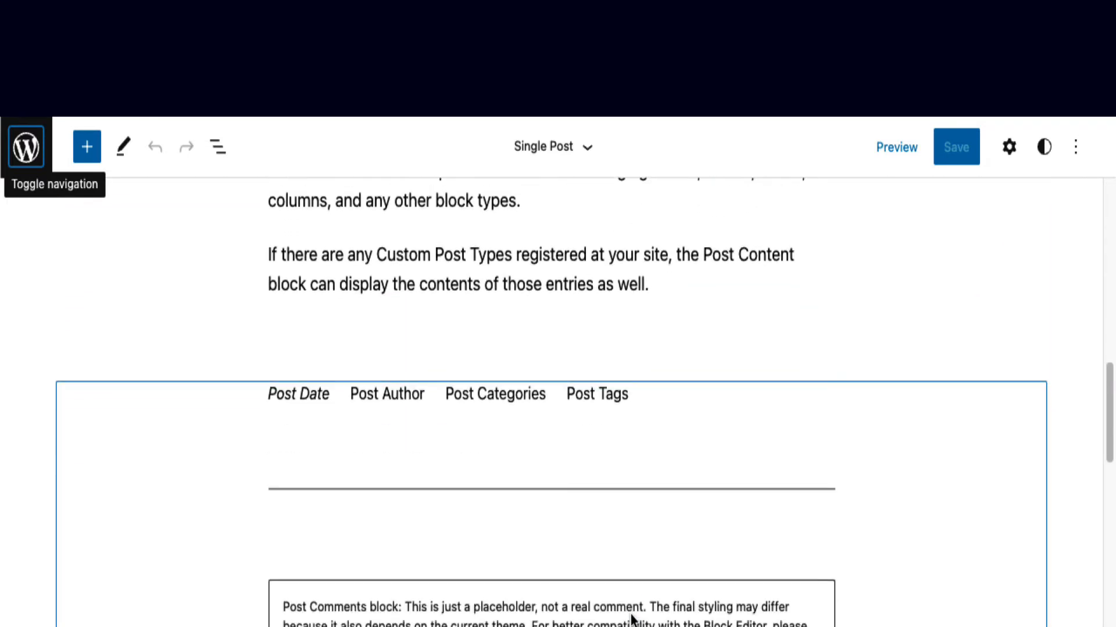
{"action": "scroll", "coordinate": [631, 616], "scroll_direction": "down", "scroll_amount": 4}
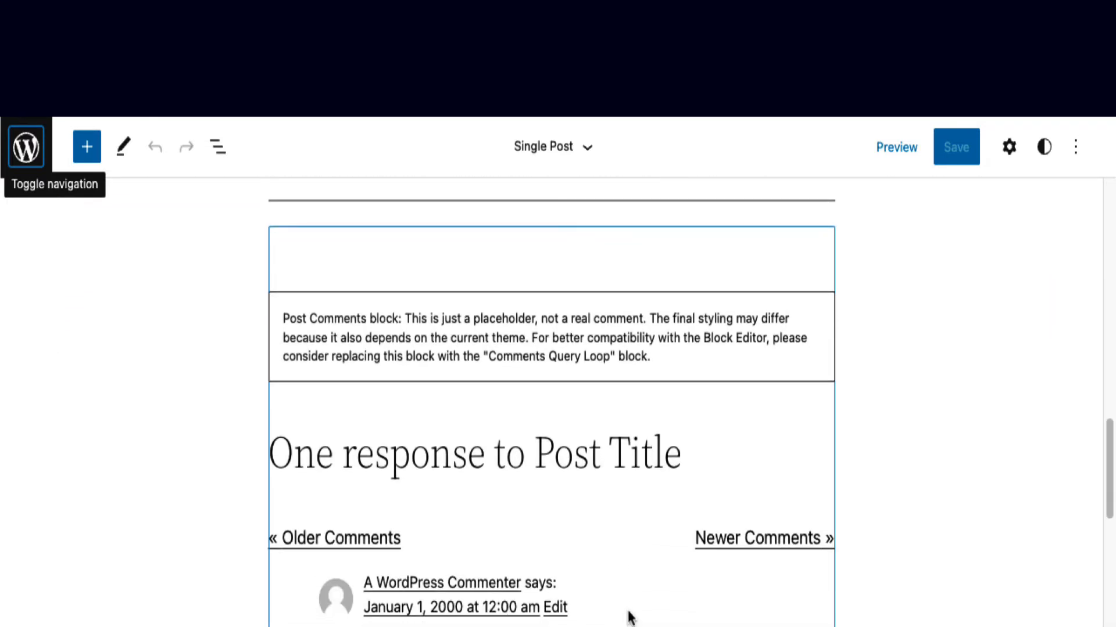
{"action": "left_click", "coordinate": [326, 252]}
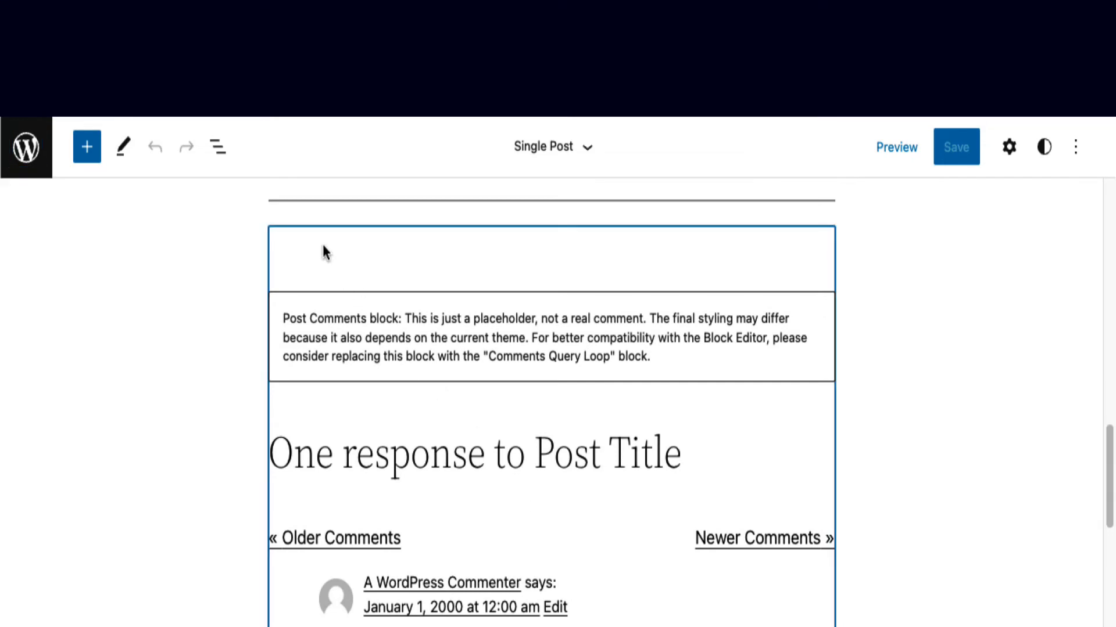
{"action": "left_click", "coordinate": [218, 149]}
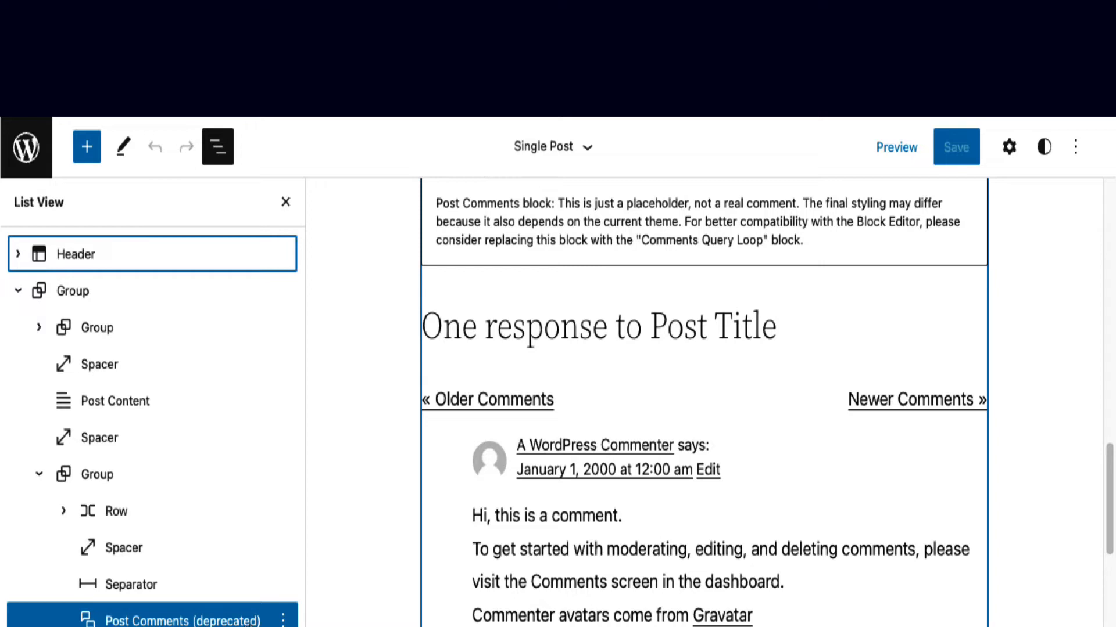
{"action": "left_click", "coordinate": [283, 620]}
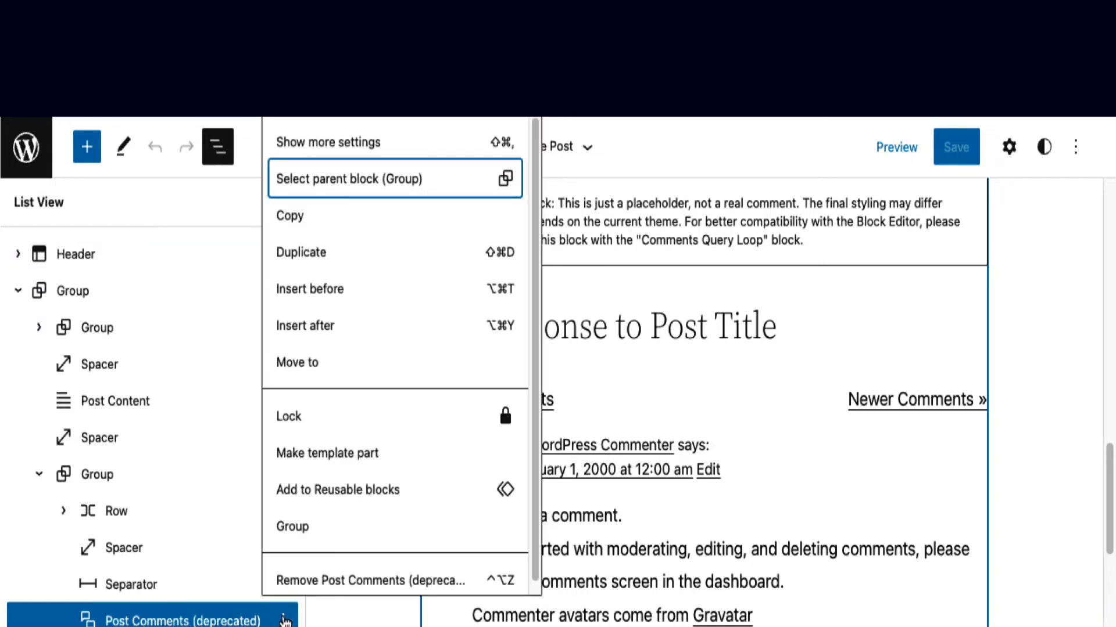
{"action": "left_click", "coordinate": [443, 581]}
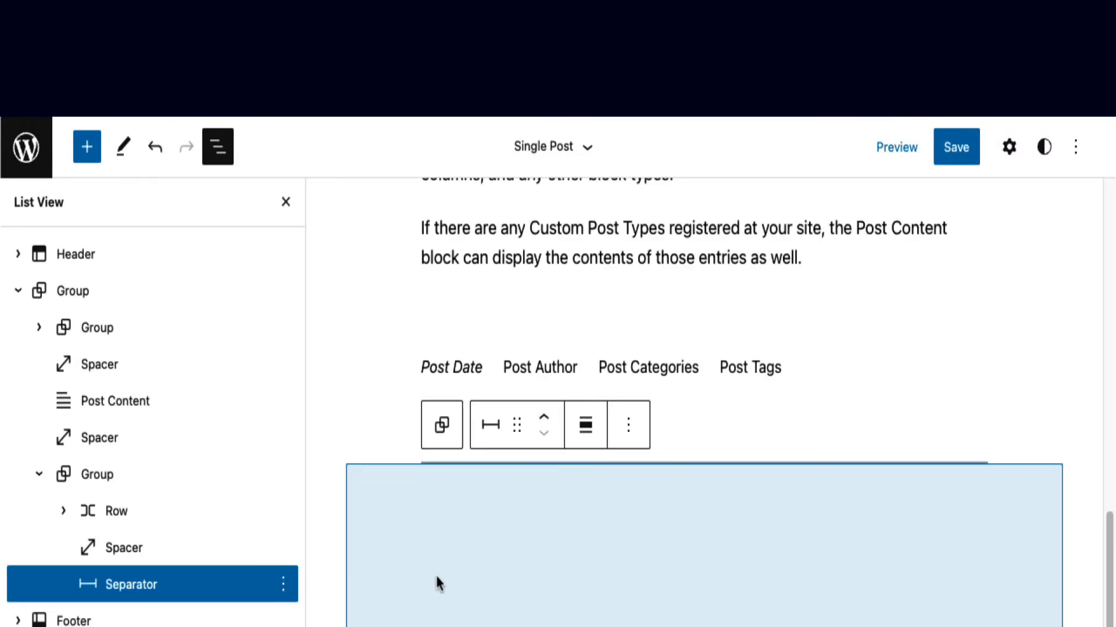
Insert a Comments Query Loop block directly before the Footer in the Single Post template
{"action": "left_click", "coordinate": [200, 620]}
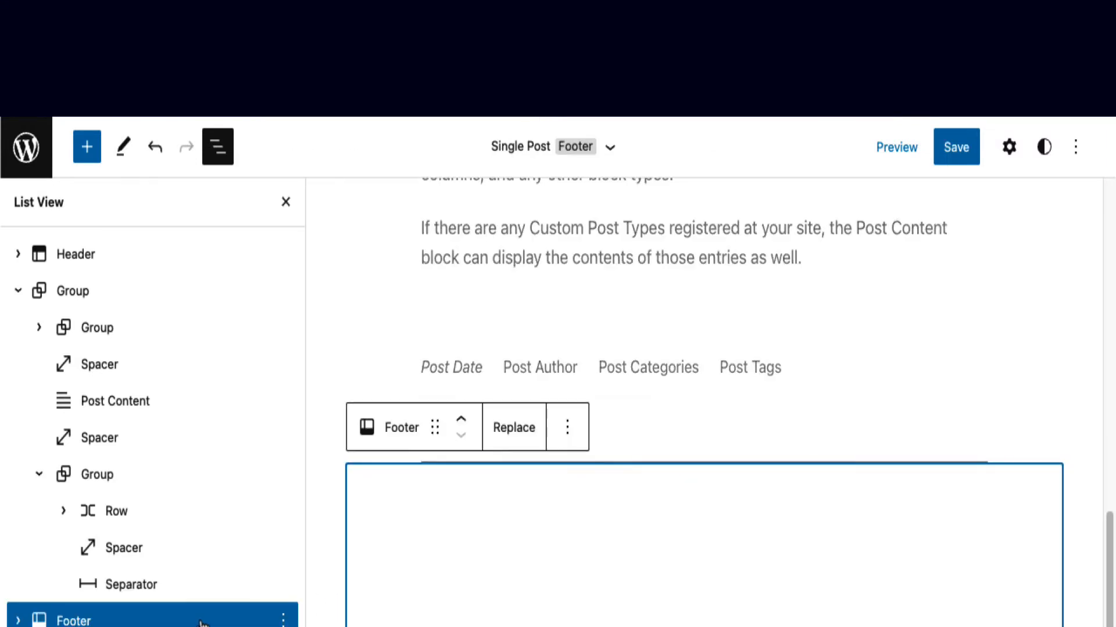
{"action": "left_click", "coordinate": [282, 619]}
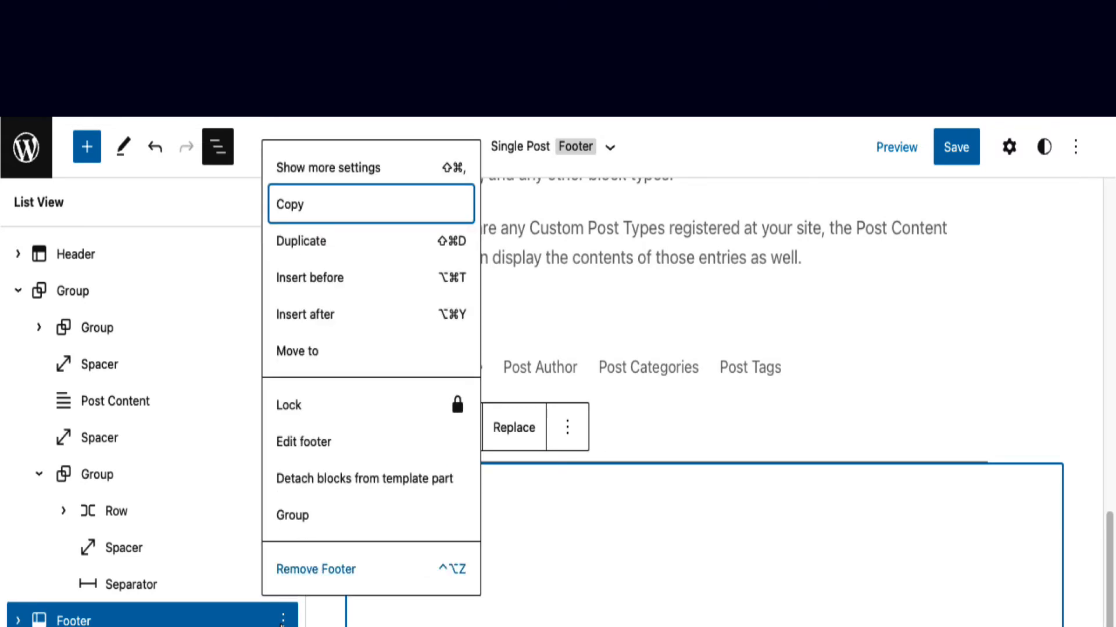
{"action": "left_click", "coordinate": [426, 291]}
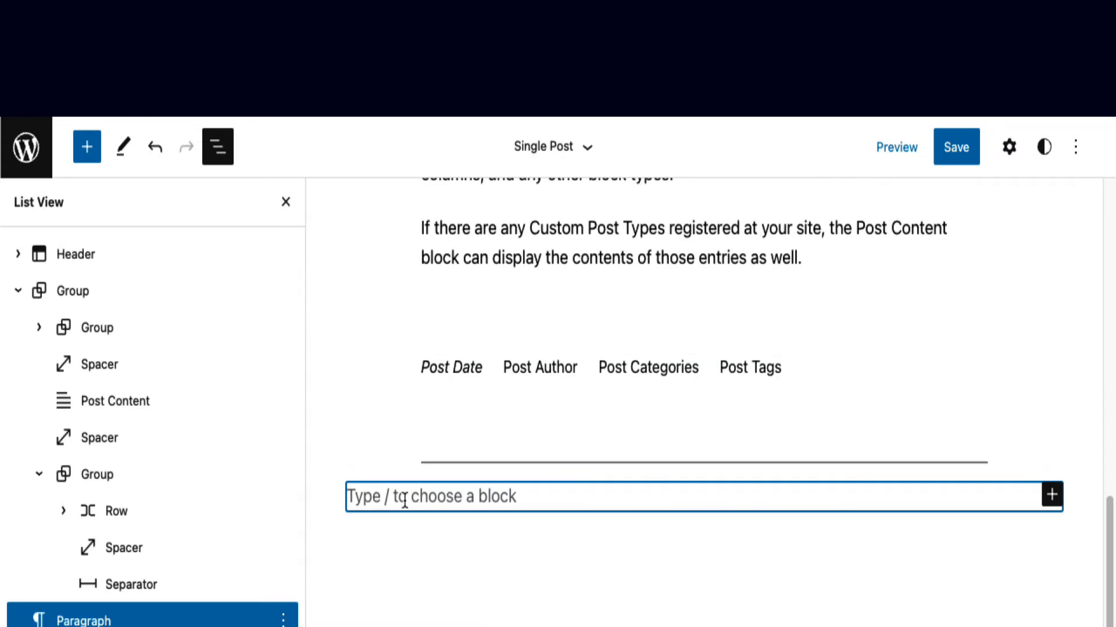
{"action": "type", "text": "/comment"}
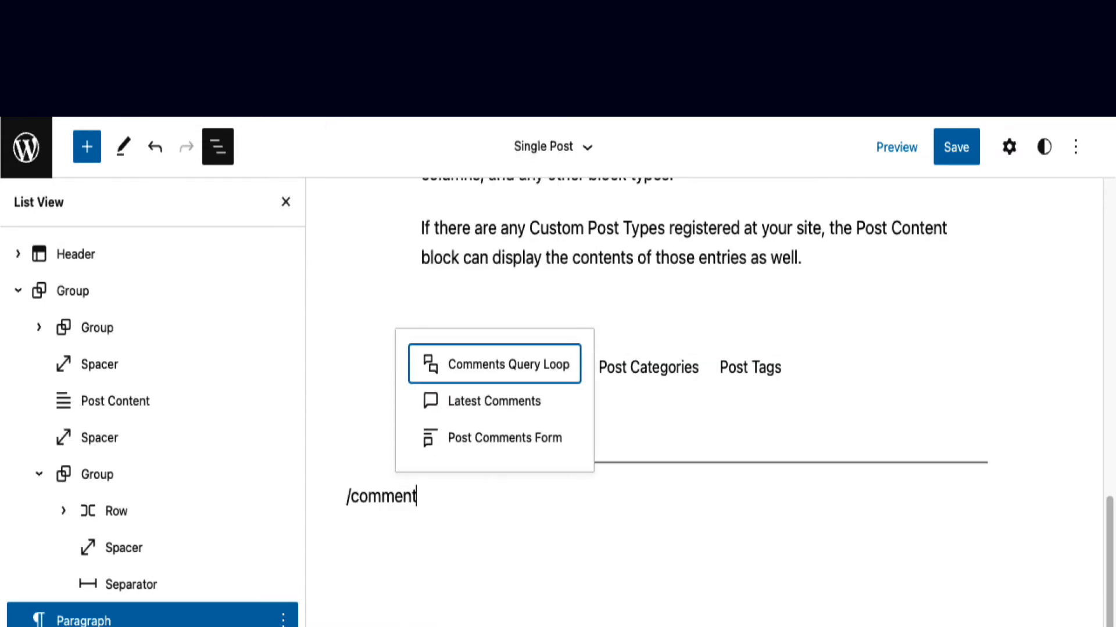
{"action": "left_click", "coordinate": [531, 372]}
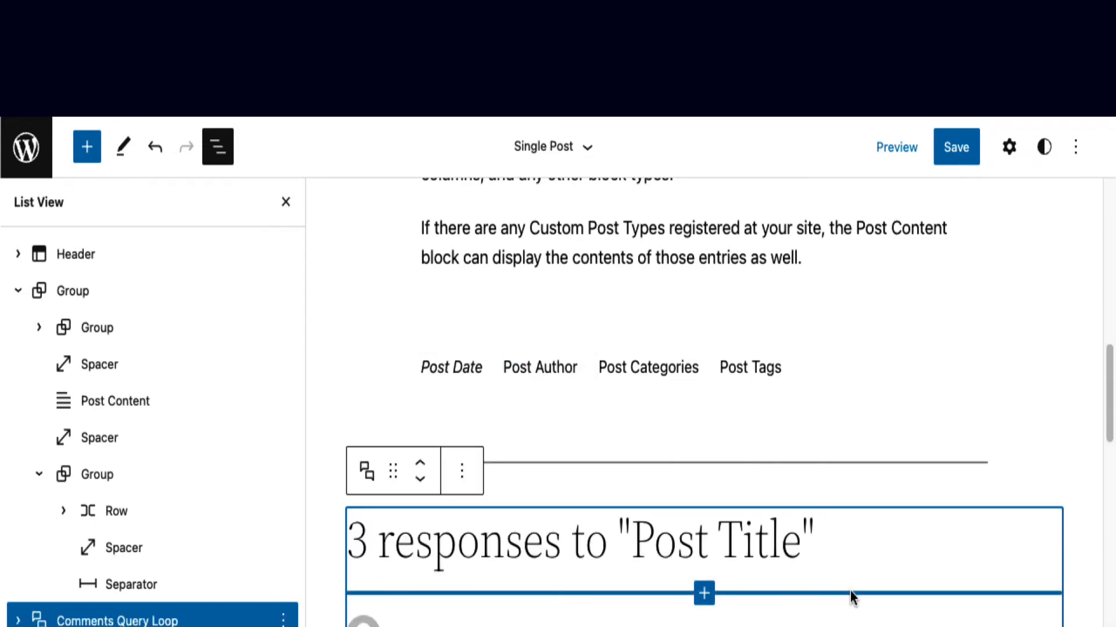
Examine the blocks inside the Comments Query Loop and the settings of Comments Title, Comment Template and Comments Pagination
{"action": "scroll", "coordinate": [850, 592], "scroll_direction": "down", "scroll_amount": 5}
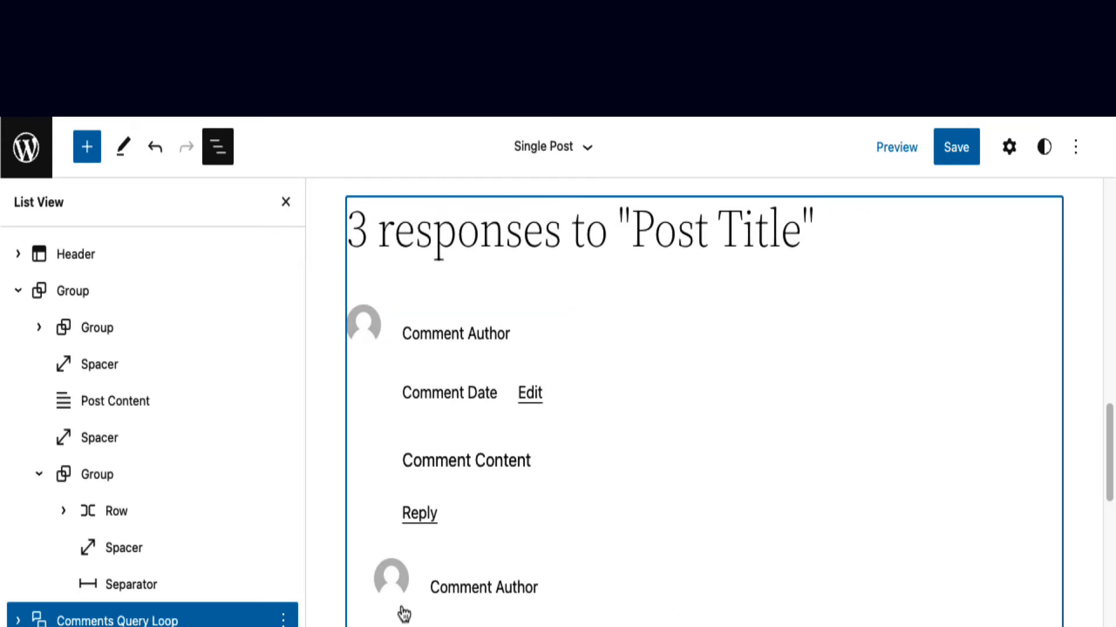
{"action": "left_click", "coordinate": [18, 621]}
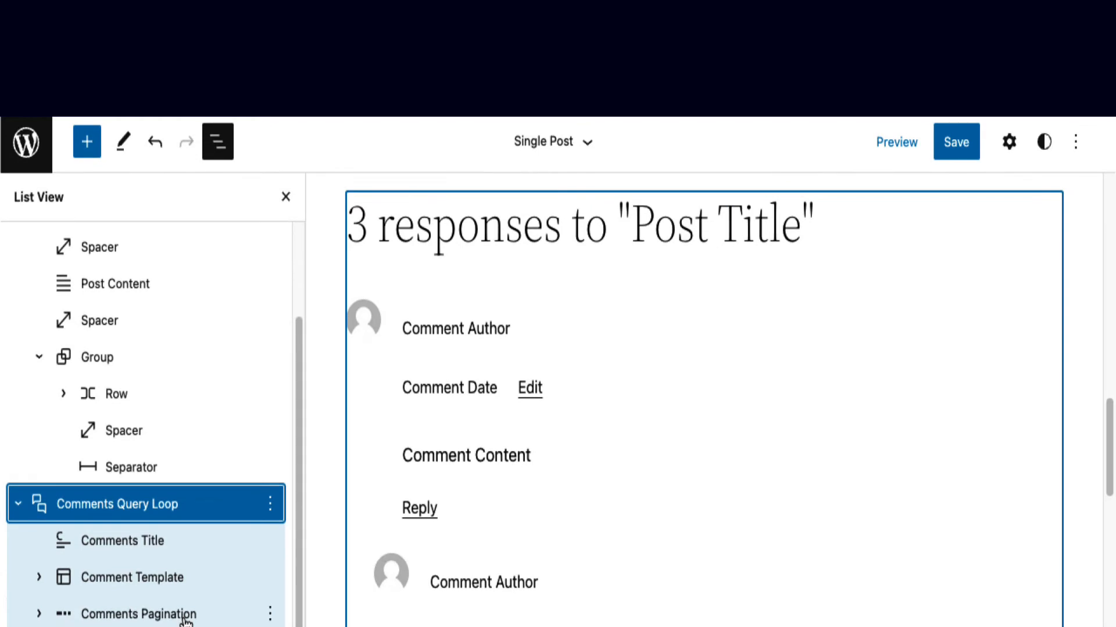
{"action": "left_click", "coordinate": [126, 548]}
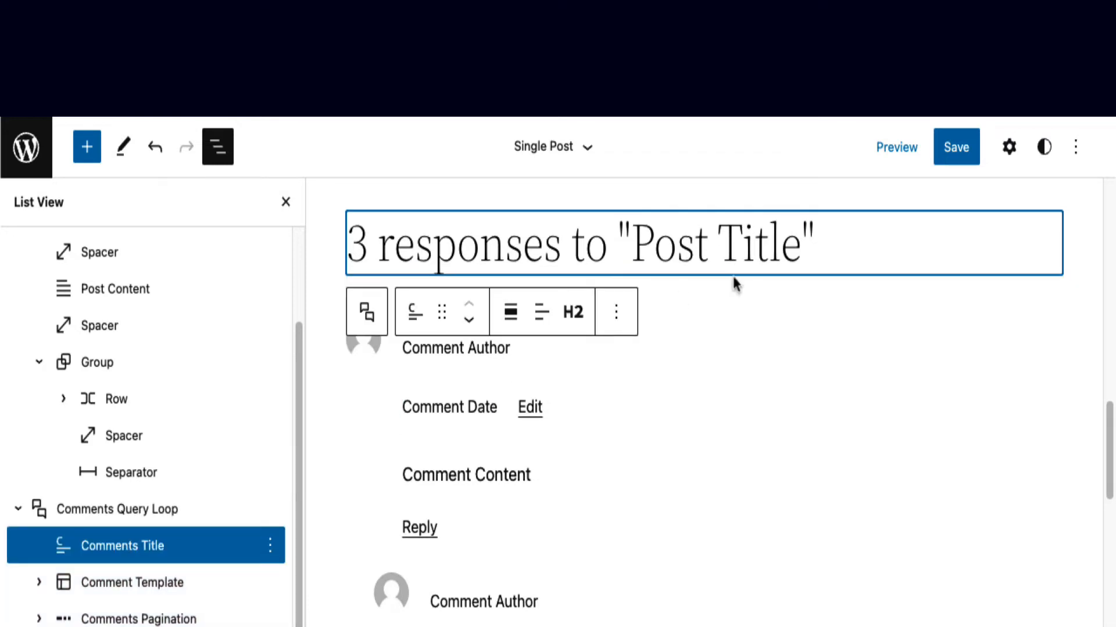
{"action": "left_click", "coordinate": [1020, 156]}
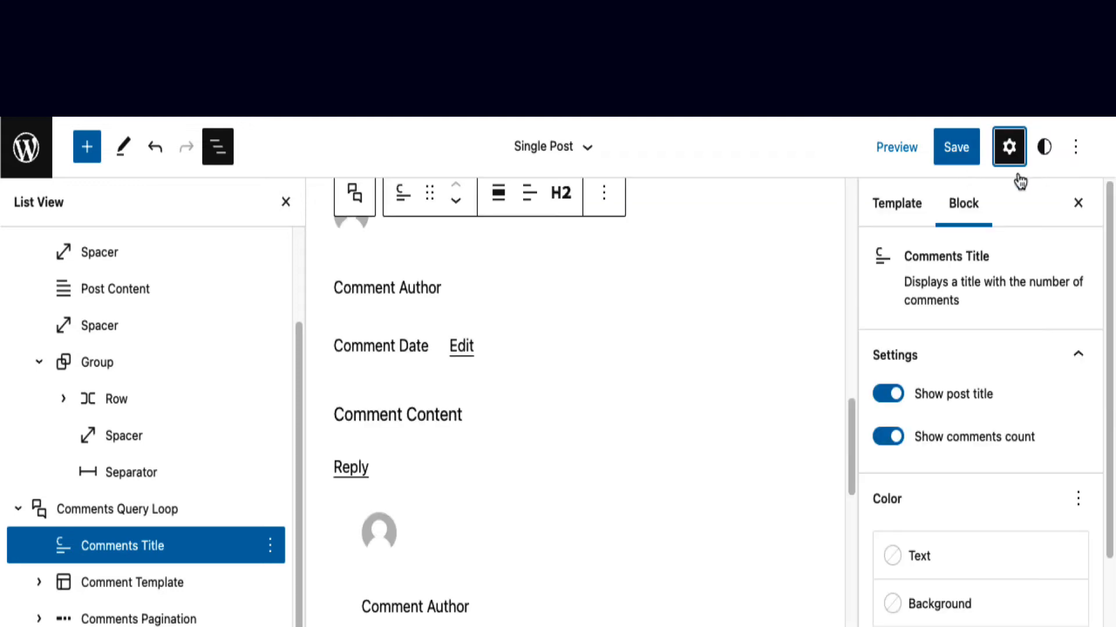
{"action": "scroll", "coordinate": [992, 564], "scroll_direction": "down", "scroll_amount": 4}
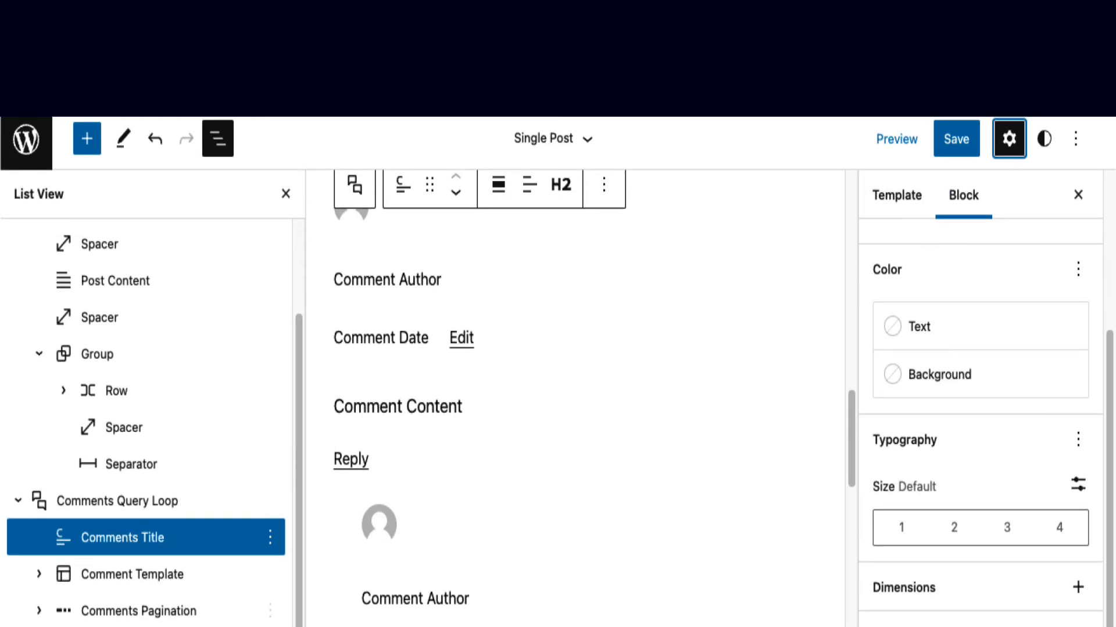
{"action": "left_click", "coordinate": [133, 589]}
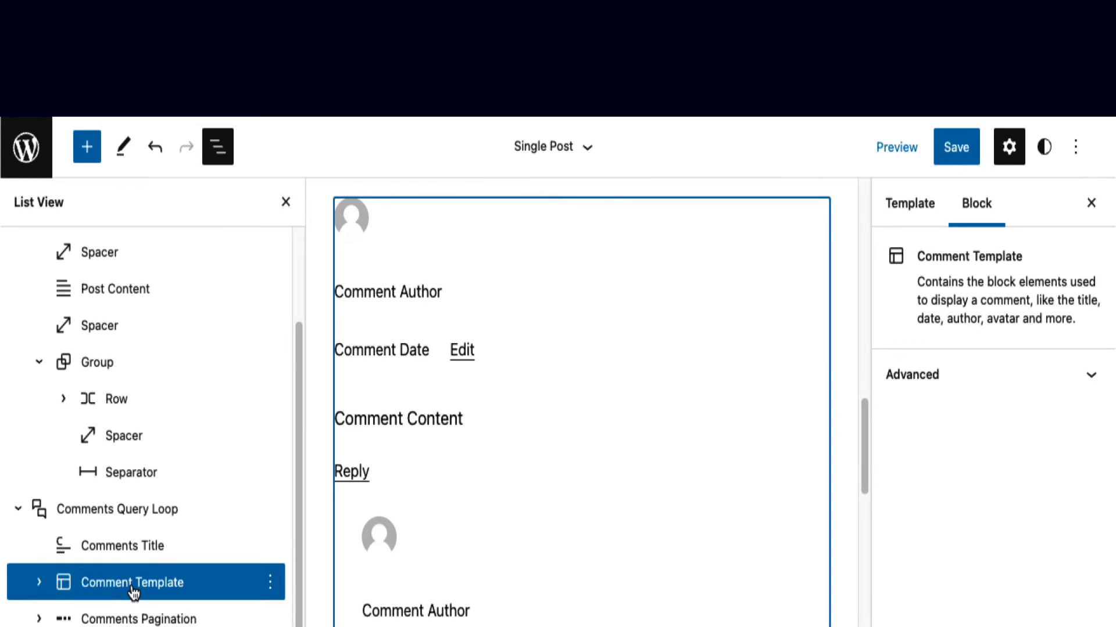
{"action": "left_click", "coordinate": [154, 616]}
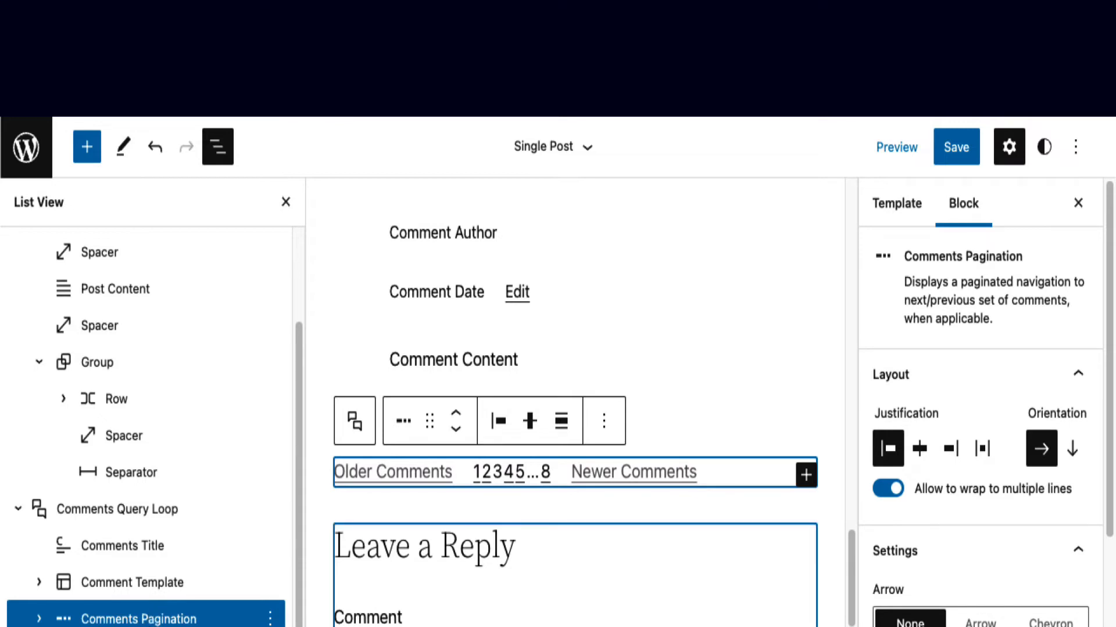
Move the Post Comments Form to the first position inside the Comments Query Loop and save the Single Post template
{"action": "left_click", "coordinate": [381, 604]}
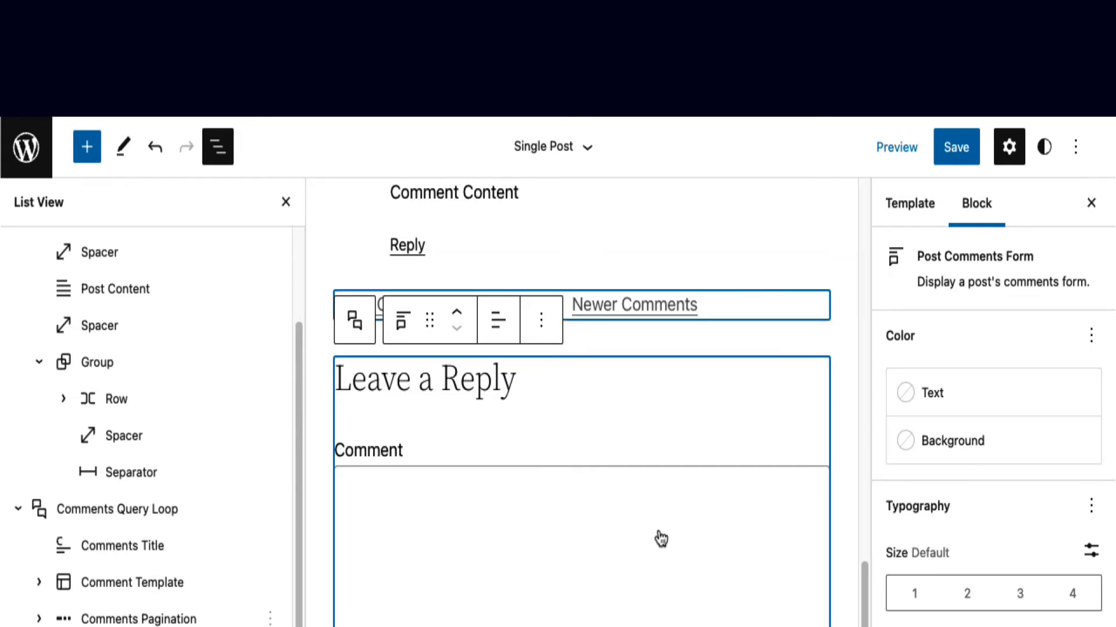
{"action": "left_click_drag", "start_coordinate": [429, 320], "coordinate": [201, 623]}
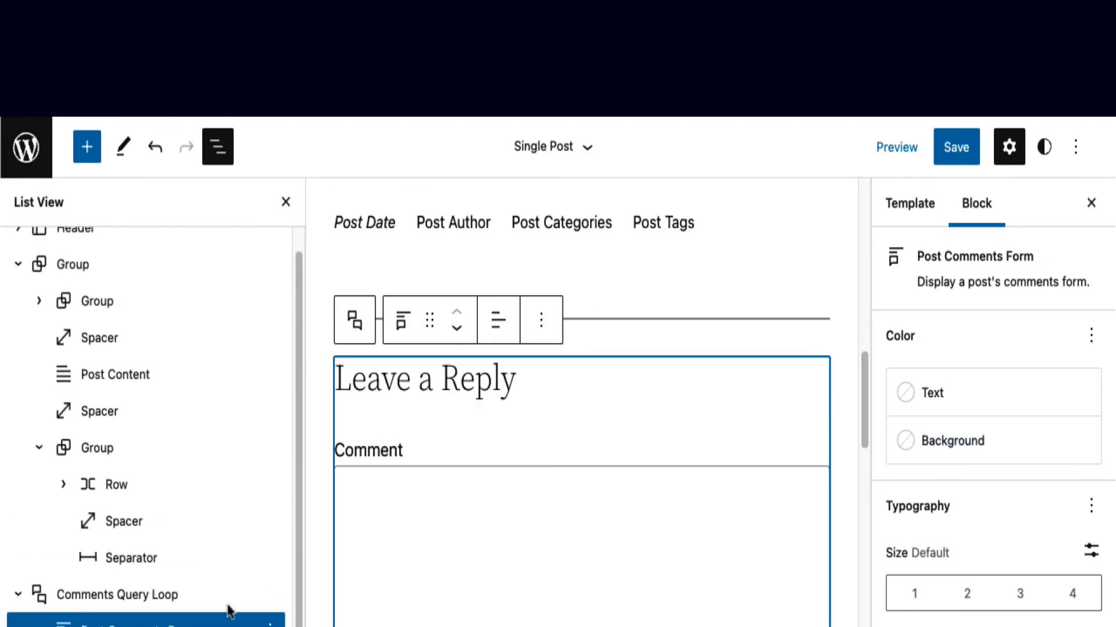
{"action": "left_click", "coordinate": [968, 158]}
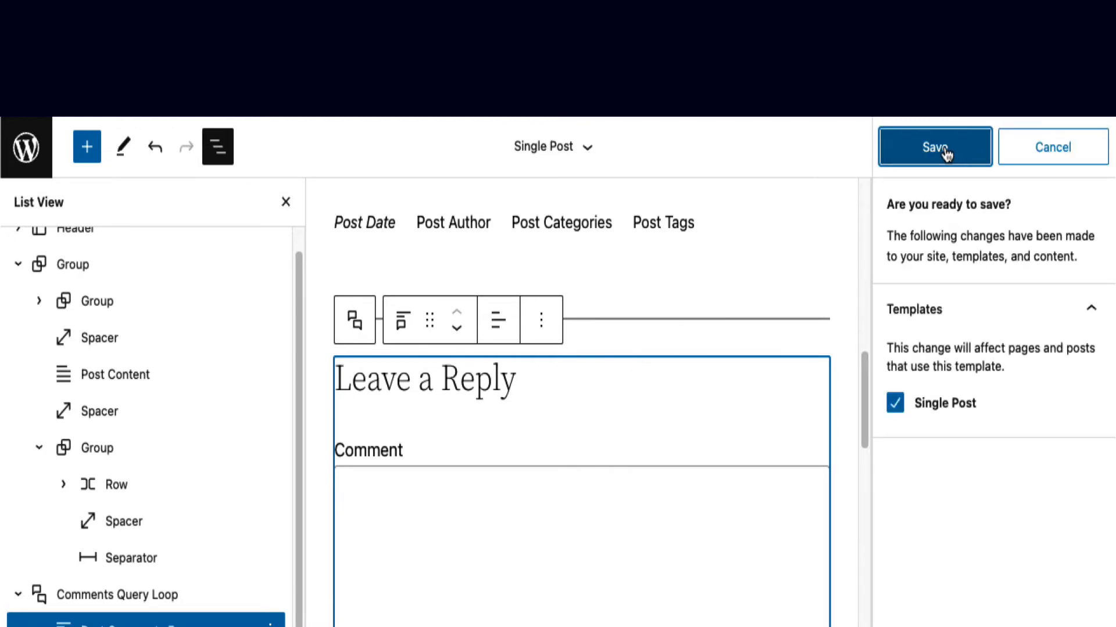
{"action": "left_click", "coordinate": [941, 152]}
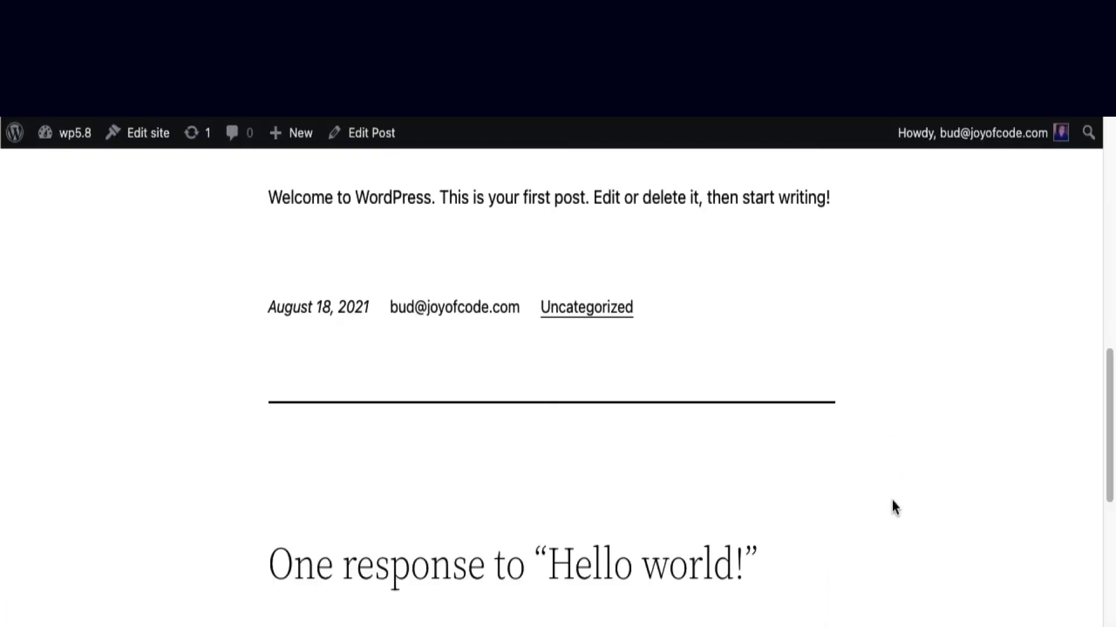
Reload the published "Hello world!" post, examine its reply form and comment layout, and return to the Single Post template
{"action": "scroll", "coordinate": [892, 507], "scroll_direction": "down", "scroll_amount": 5}
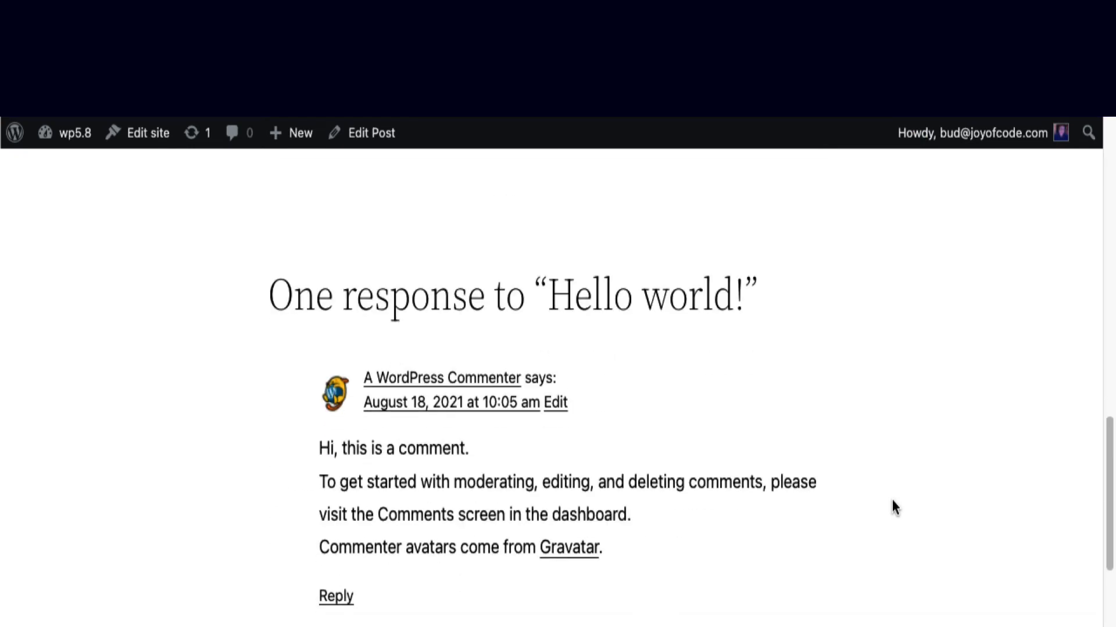
{"action": "scroll", "coordinate": [891, 499], "scroll_direction": "down", "scroll_amount": 7}
{"action": "scroll", "coordinate": [553, 386], "scroll_direction": "up", "scroll_amount": 10}
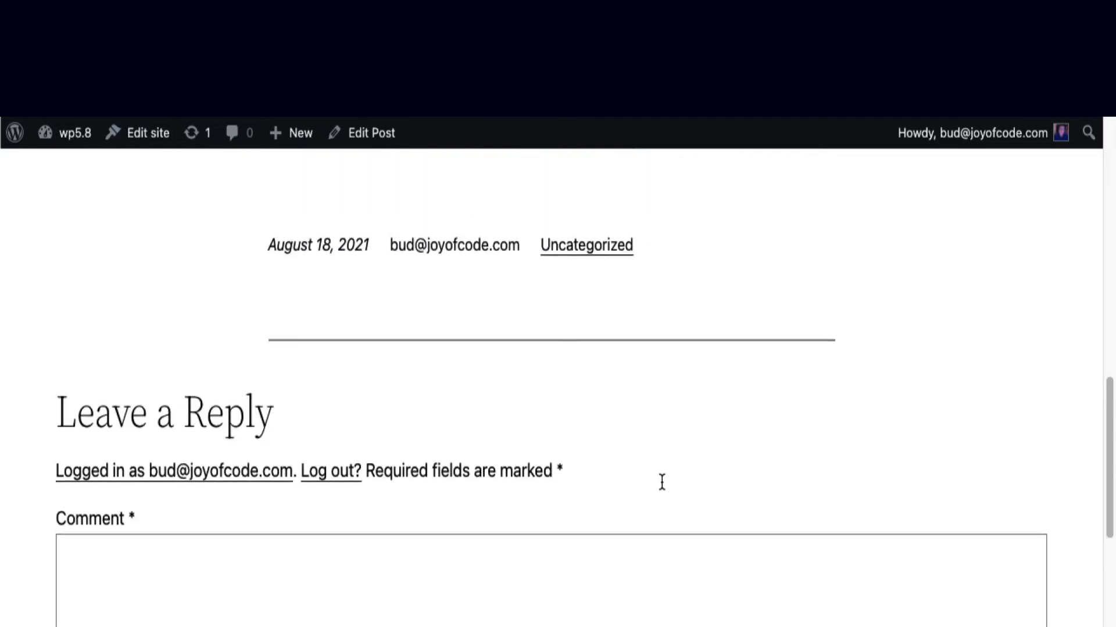
{"action": "scroll", "coordinate": [661, 482], "scroll_direction": "up", "scroll_amount": 7}
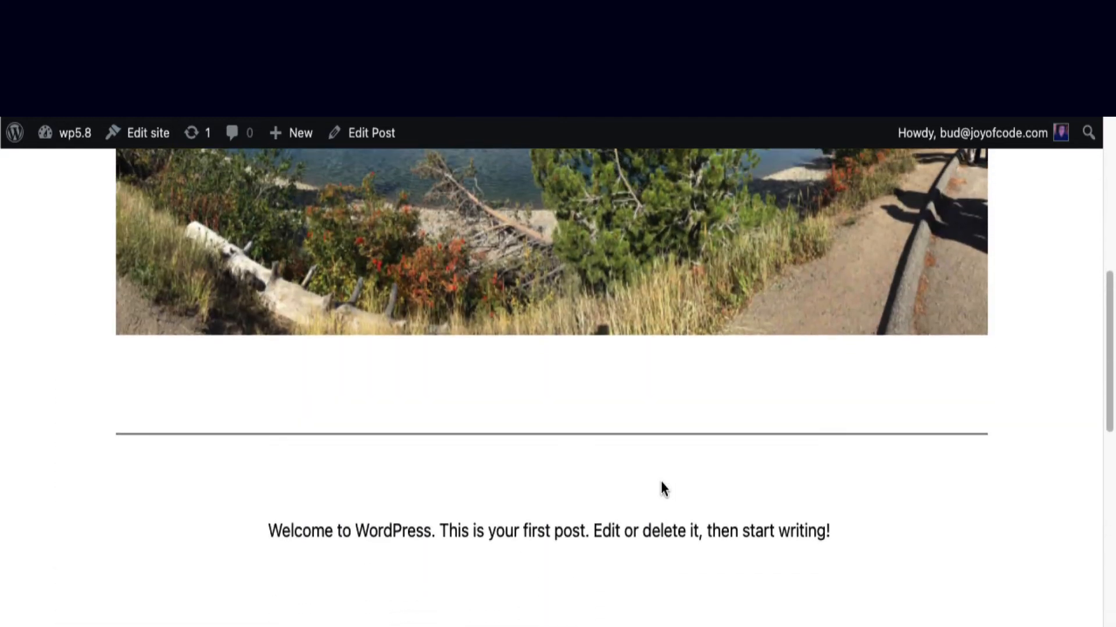
{"action": "scroll", "coordinate": [664, 490], "scroll_direction": "down", "scroll_amount": 3}
{"action": "scroll", "coordinate": [873, 461], "scroll_direction": "down", "scroll_amount": 6}
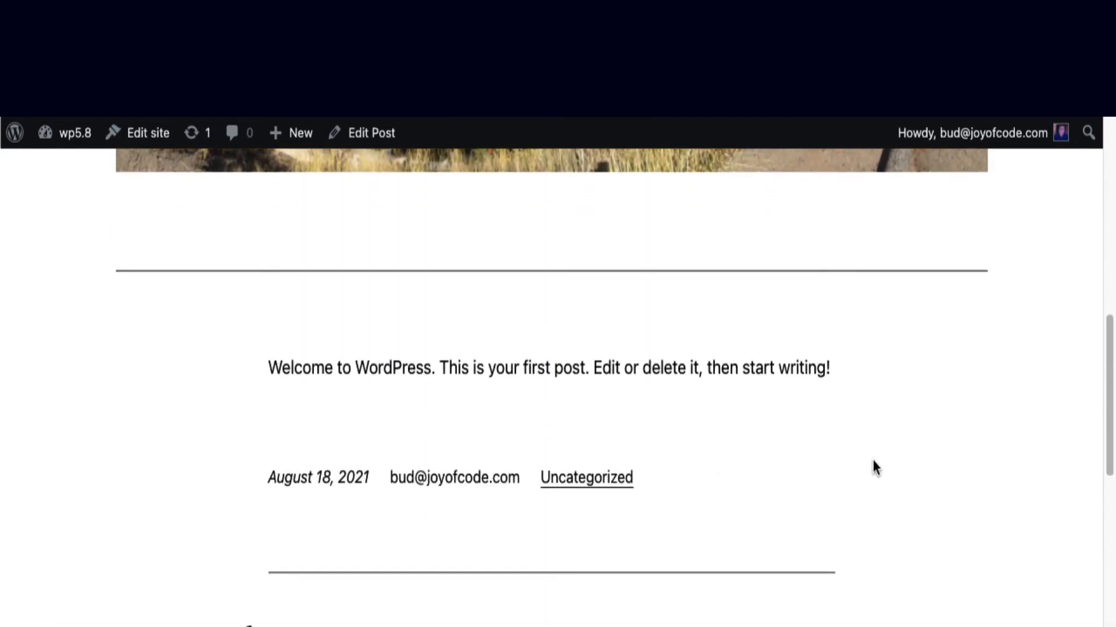
{"action": "scroll", "coordinate": [765, 390], "scroll_direction": "down", "scroll_amount": 8}
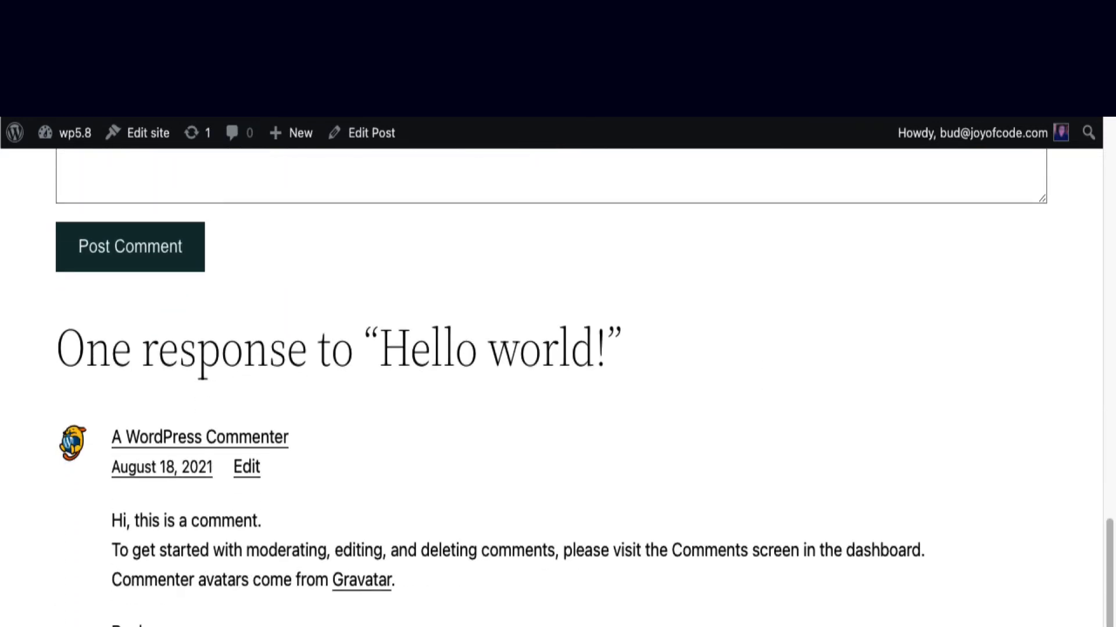
{"action": "scroll", "coordinate": [584, 399], "scroll_direction": "up", "scroll_amount": 2}
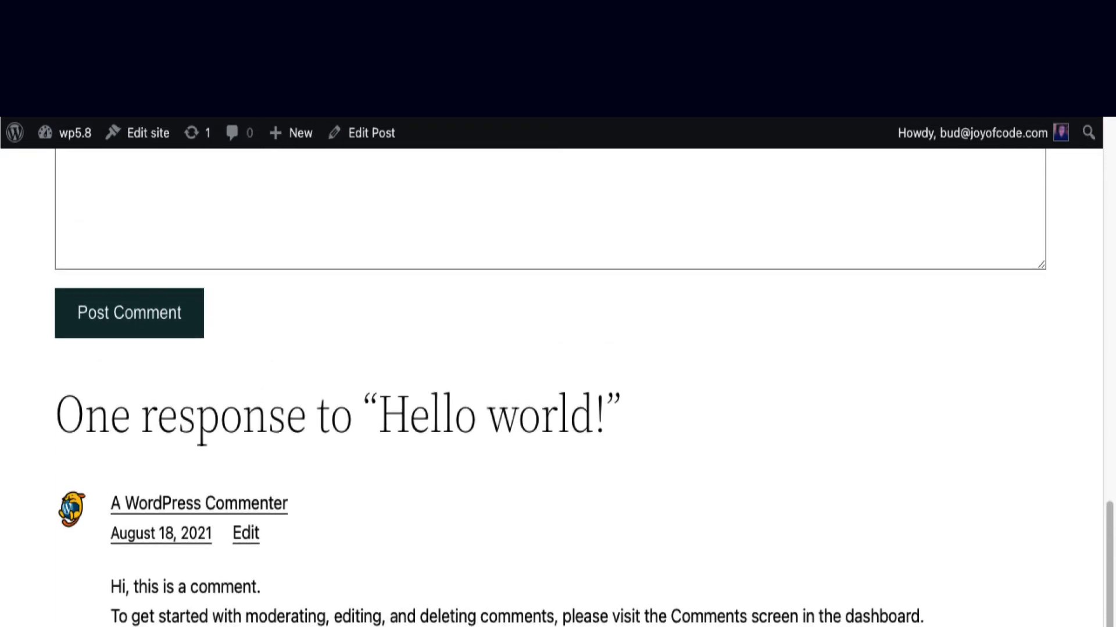
{"action": "scroll", "coordinate": [557, 378], "scroll_direction": "up", "scroll_amount": 3}
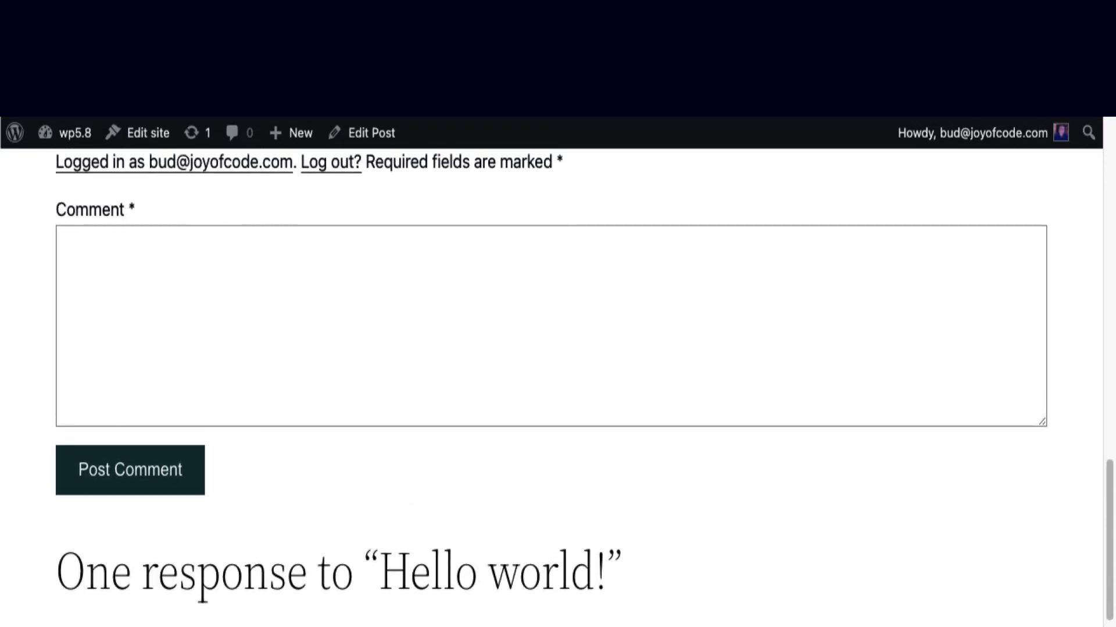
{"action": "scroll", "coordinate": [558, 377], "scroll_direction": "up", "scroll_amount": 15}
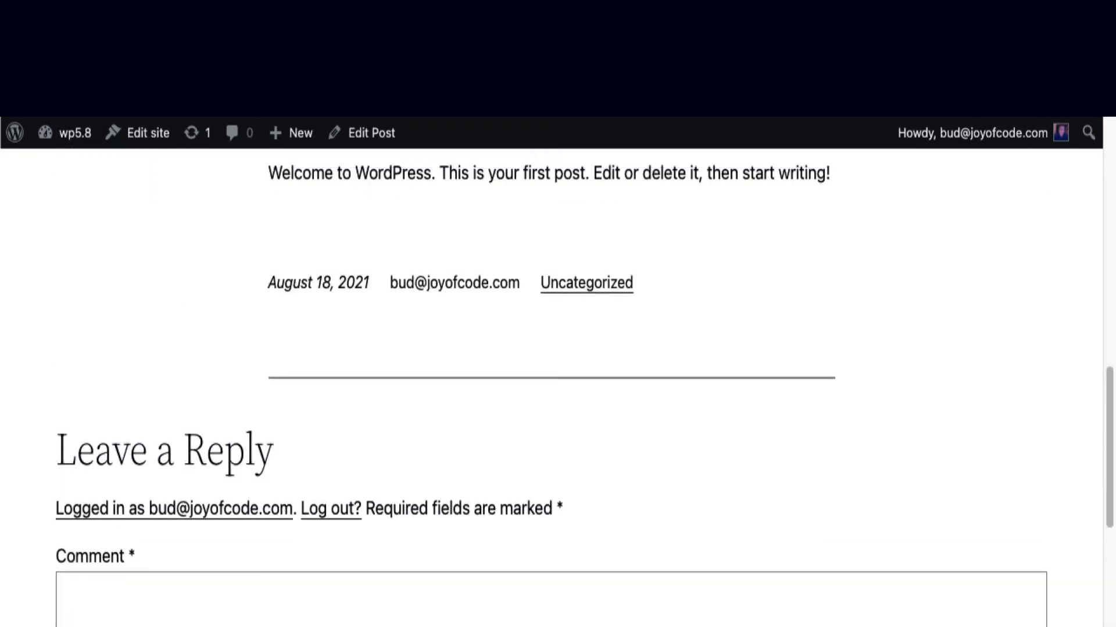
{"action": "scroll", "coordinate": [558, 378], "scroll_direction": "up", "scroll_amount": 8}
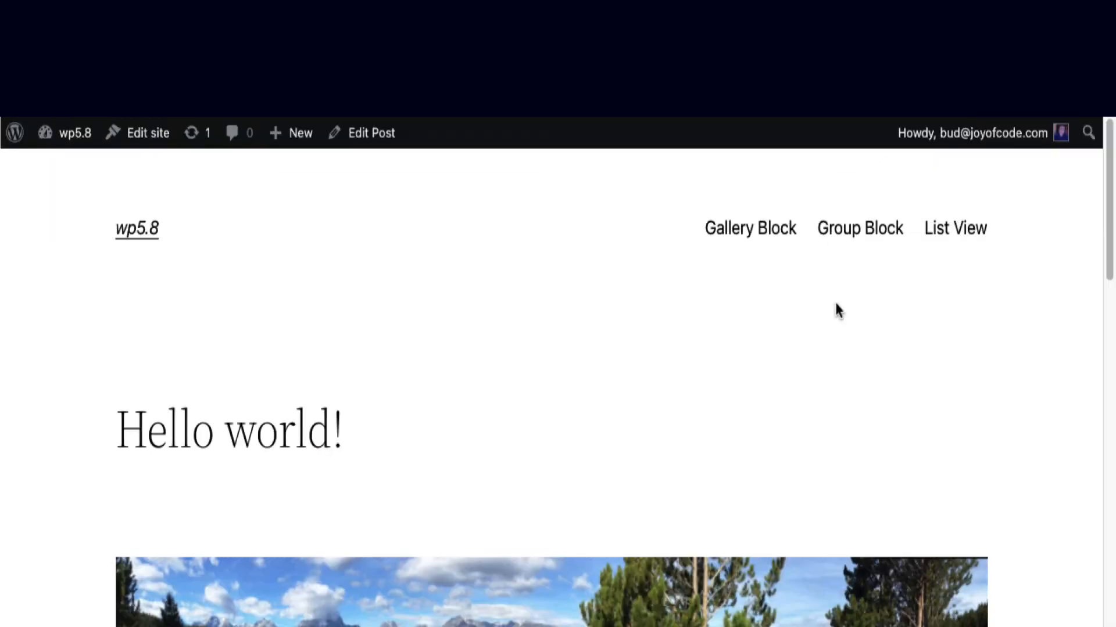
{"action": "scroll", "coordinate": [803, 414], "scroll_direction": "down", "scroll_amount": 5}
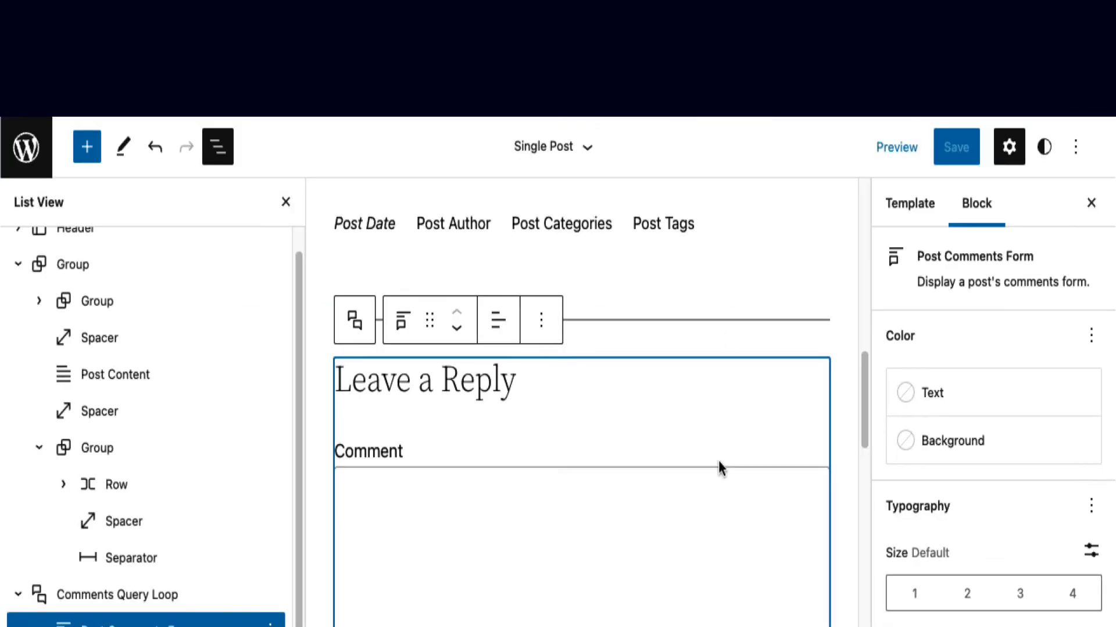
{"action": "scroll", "coordinate": [719, 461], "scroll_direction": "up", "scroll_amount": 10}
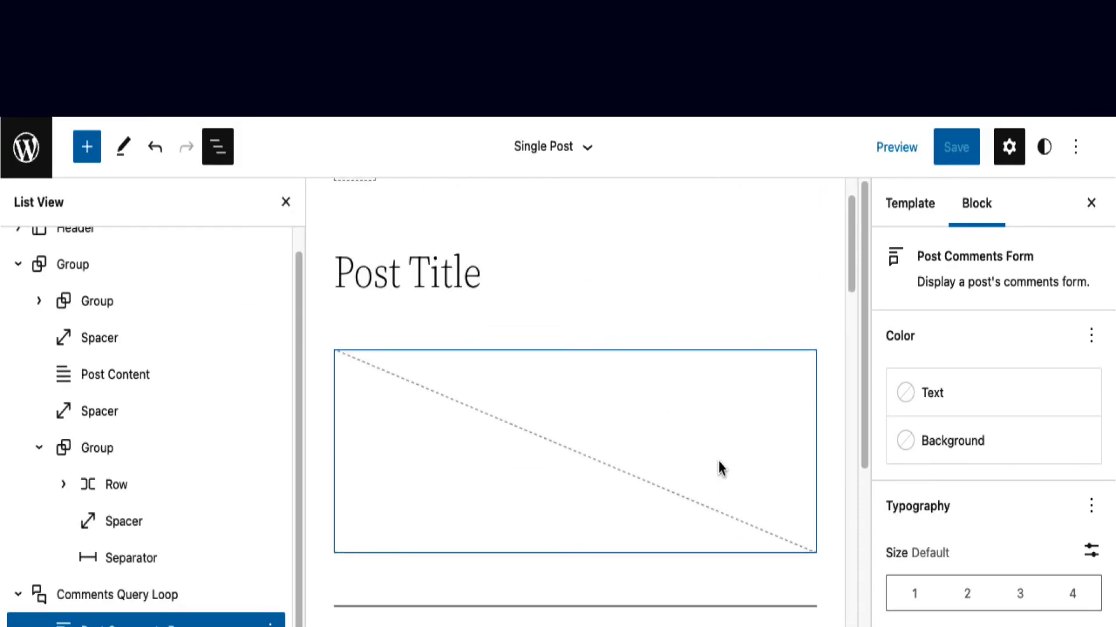
Insert an empty block directly after the Header in the Single Post template
{"action": "scroll", "coordinate": [718, 460], "scroll_direction": "up", "scroll_amount": 2}
{"action": "mouse_move", "coordinate": [753, 622]}
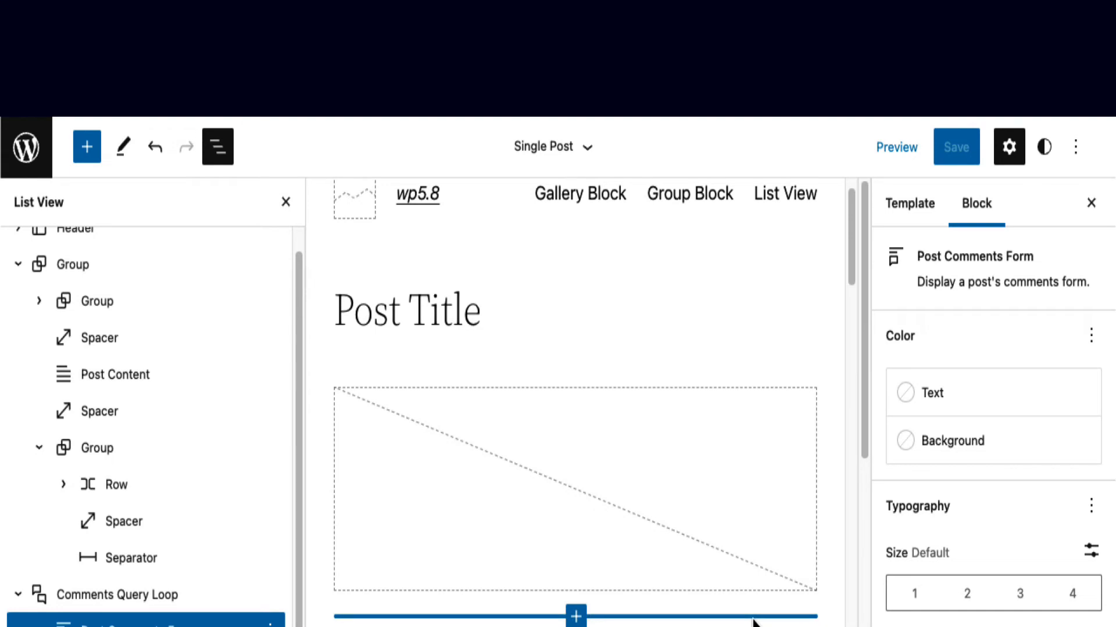
{"action": "scroll", "coordinate": [256, 266], "scroll_direction": "up", "scroll_amount": 1}
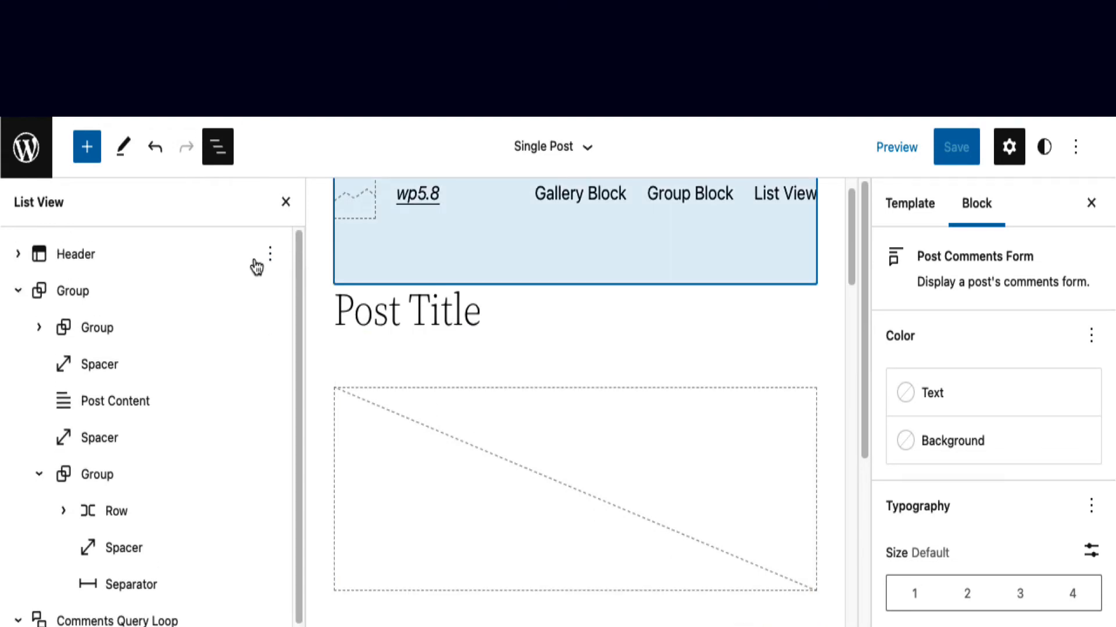
{"action": "left_click", "coordinate": [257, 266]}
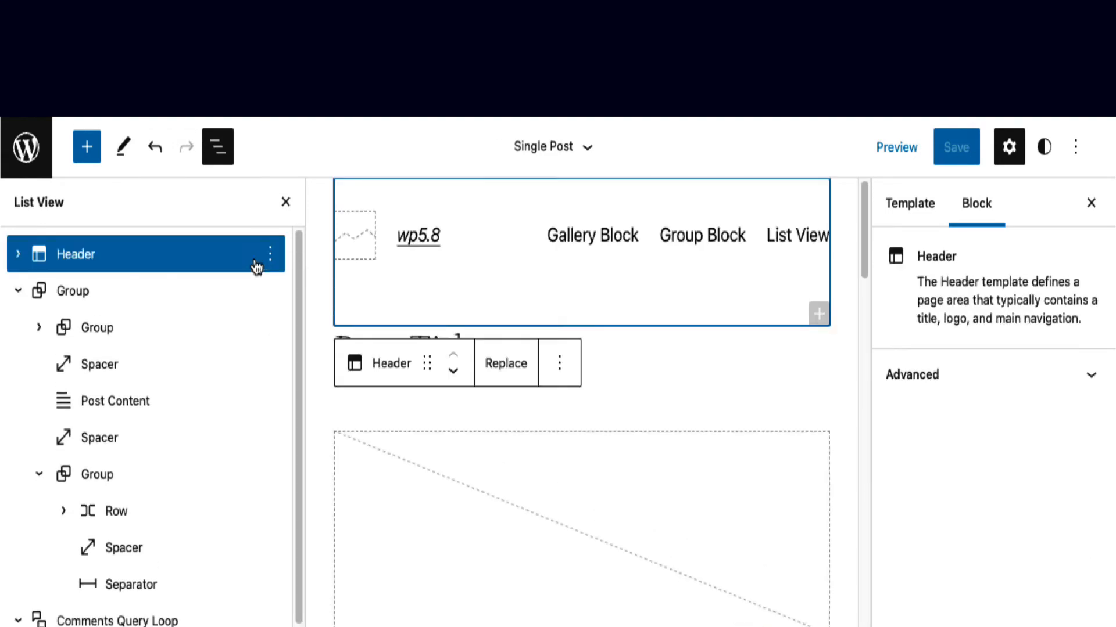
{"action": "left_click", "coordinate": [271, 256]}
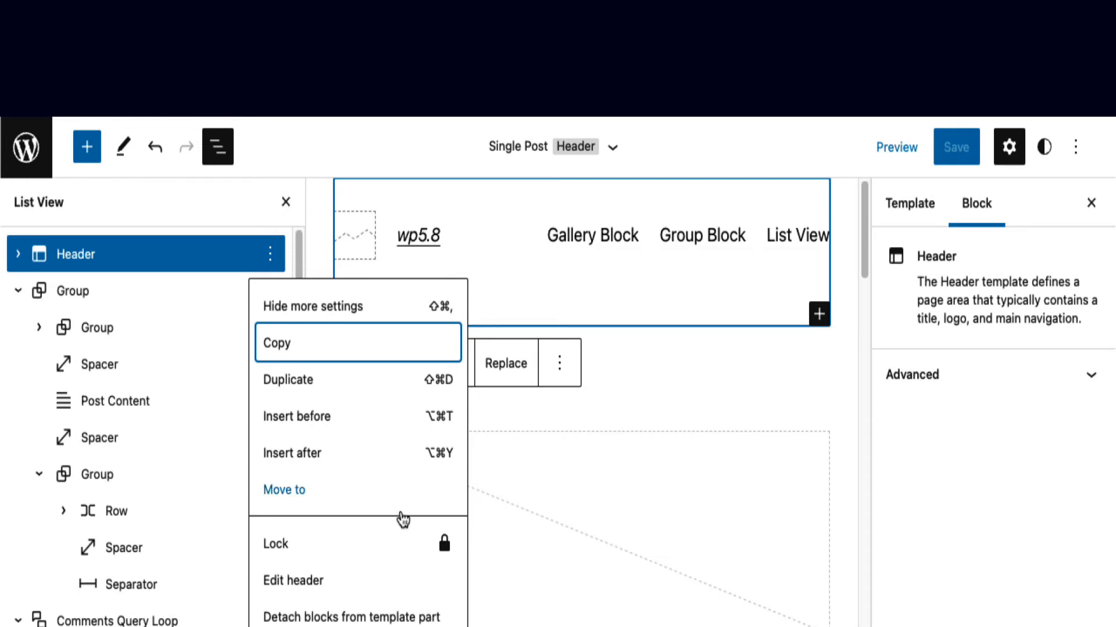
{"action": "left_click", "coordinate": [411, 464]}
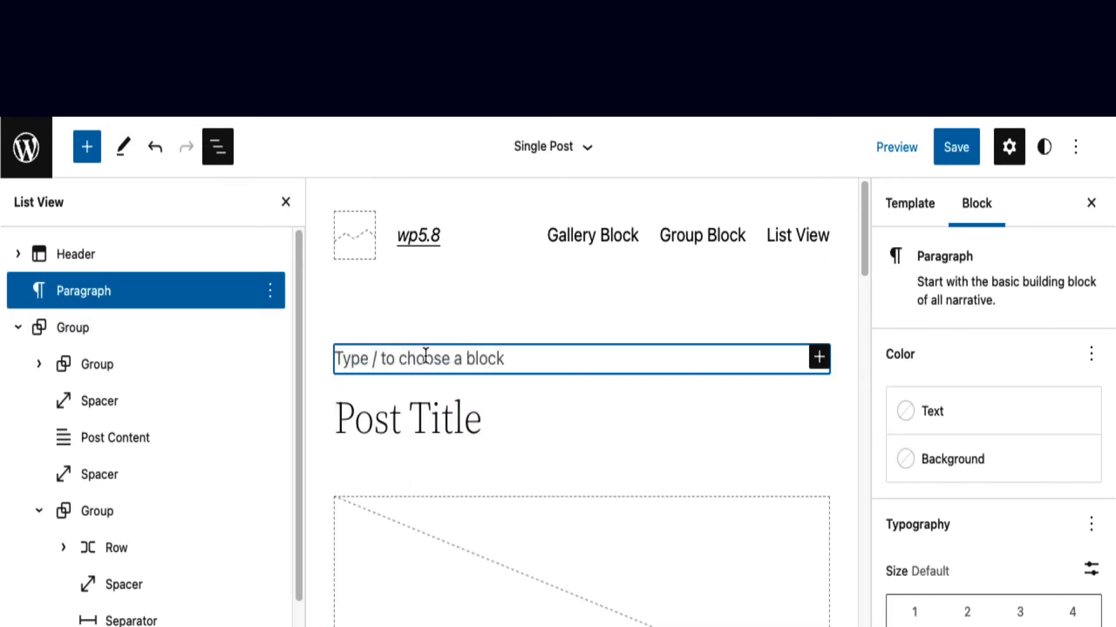
Turn the empty paragraph below the Header into a Cover block with the peach overlay color
{"action": "type", "text": ".c"}
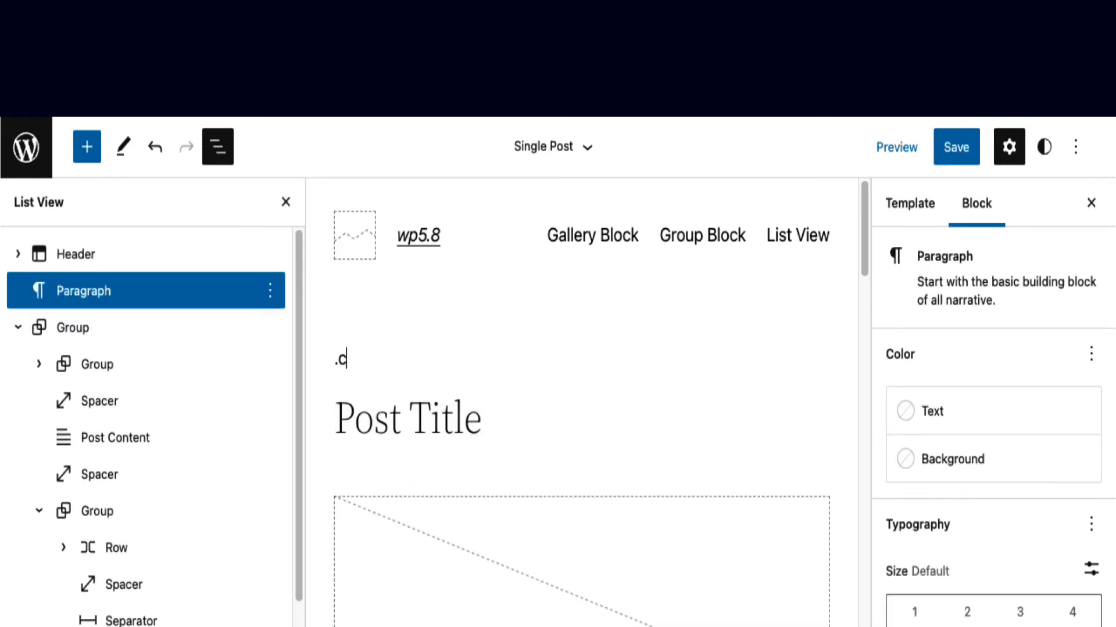
{"action": "key", "text": "BackSpace"}
{"action": "key", "text": "BackSpace"}
{"action": "type", "text": "/"}
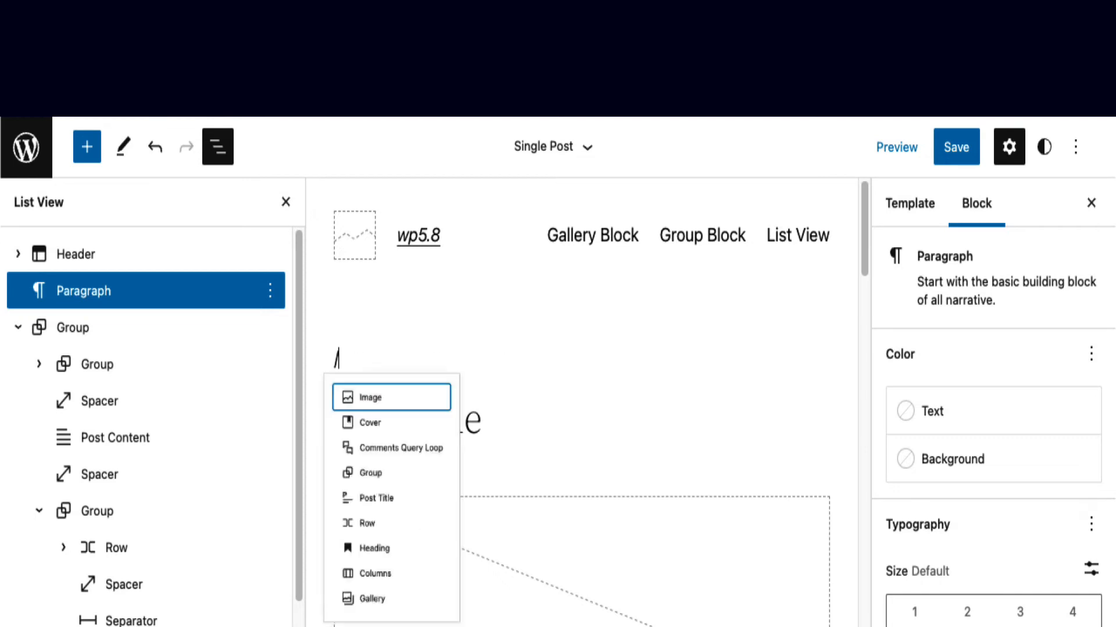
{"action": "type", "text": "cover"}
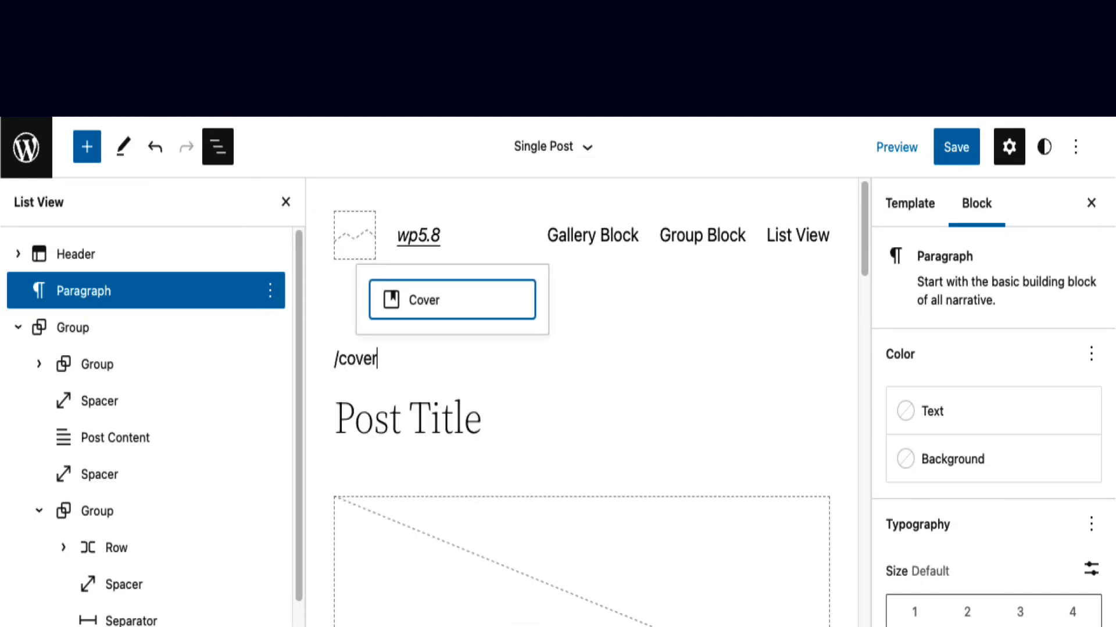
{"action": "left_click", "coordinate": [422, 302]}
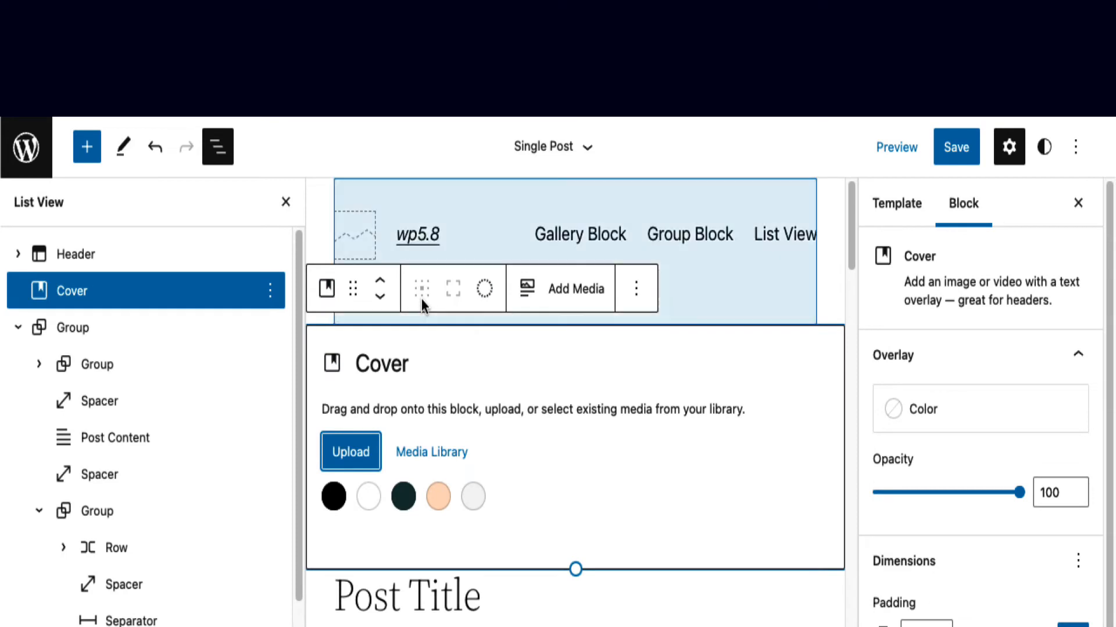
{"action": "left_click", "coordinate": [439, 497]}
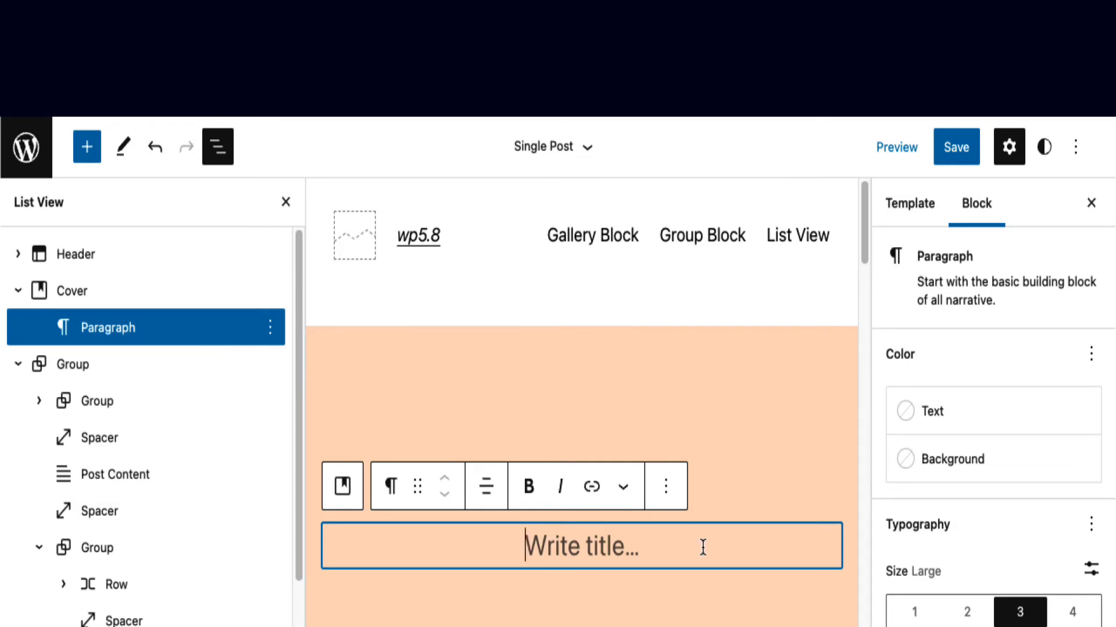
Replace the Cover's inner paragraph with a Post Title block and save the Single Post template
{"action": "type", "text": "/"}
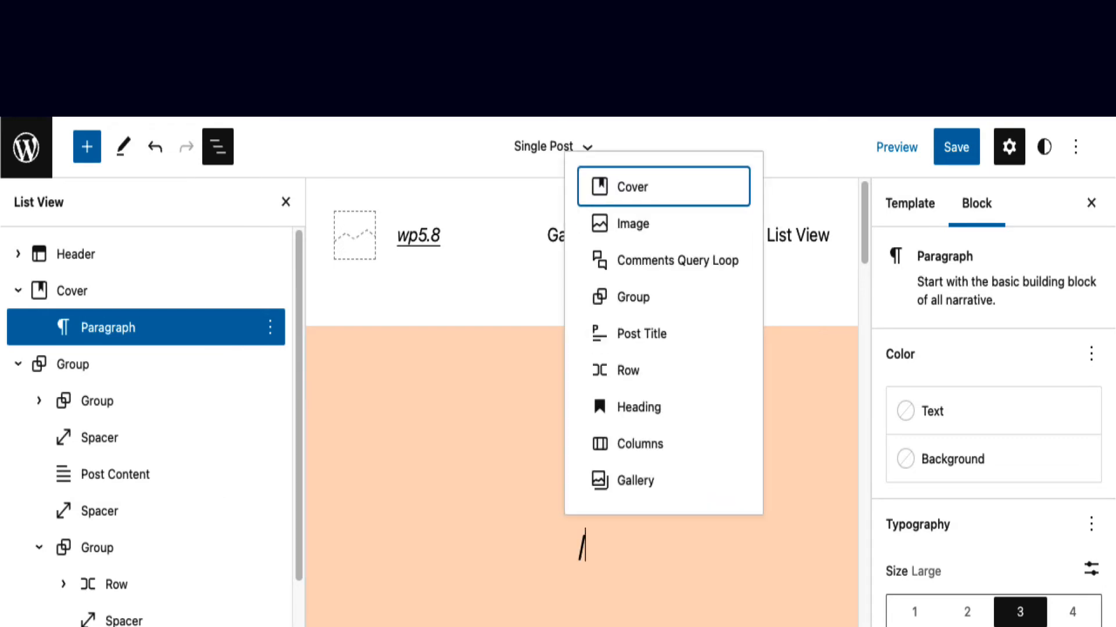
{"action": "type", "text": "post "}
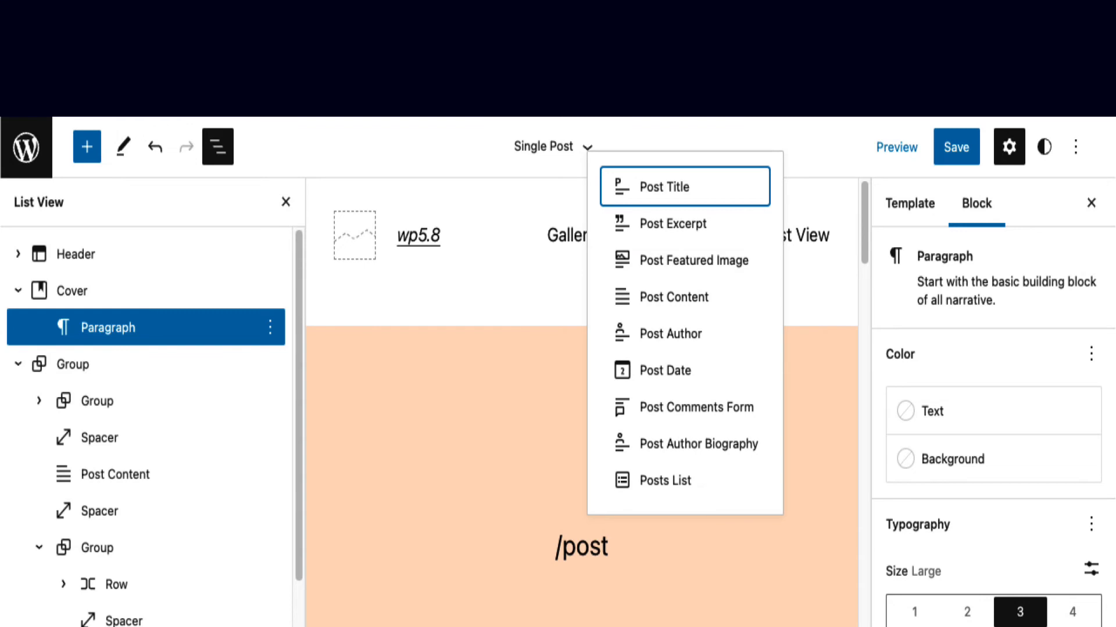
{"action": "type", "text": "tit"}
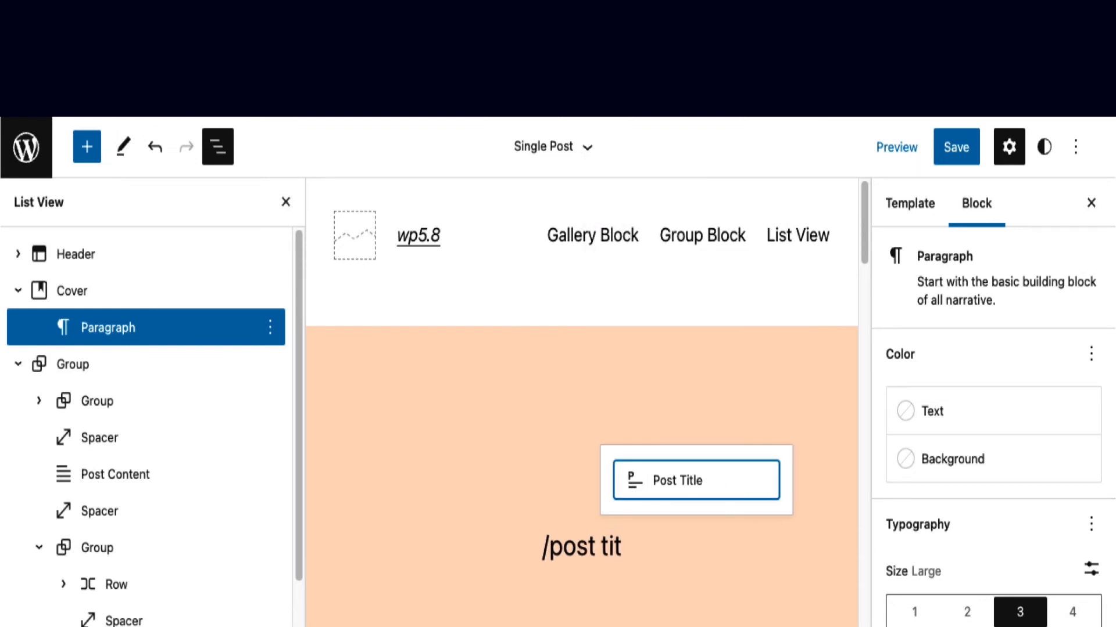
{"action": "left_click", "coordinate": [684, 487]}
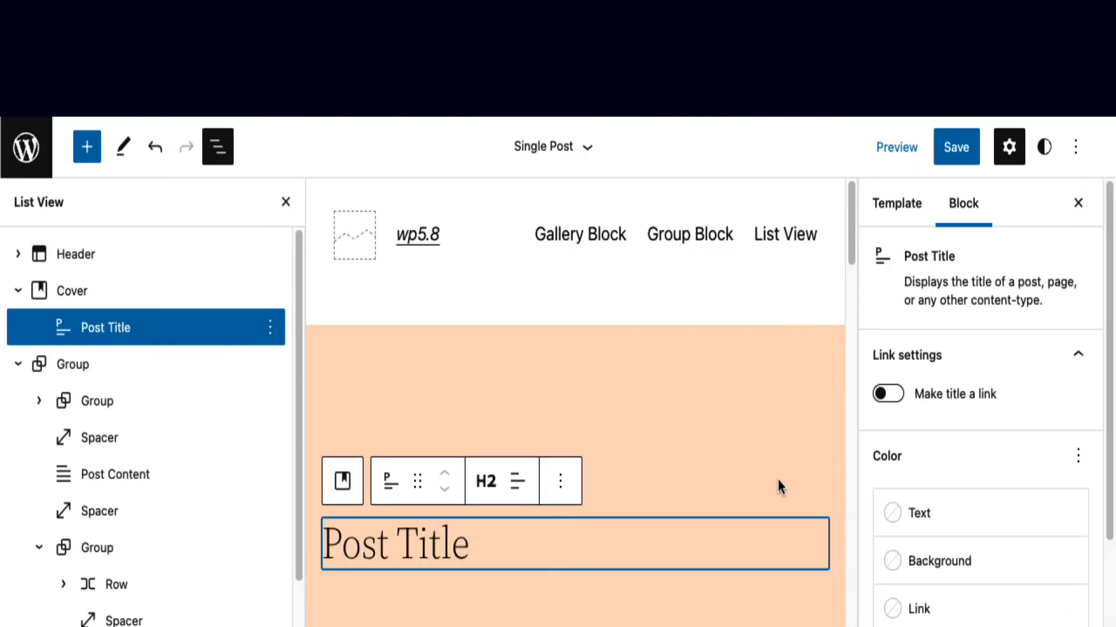
{"action": "scroll", "coordinate": [777, 479], "scroll_direction": "down", "scroll_amount": 5}
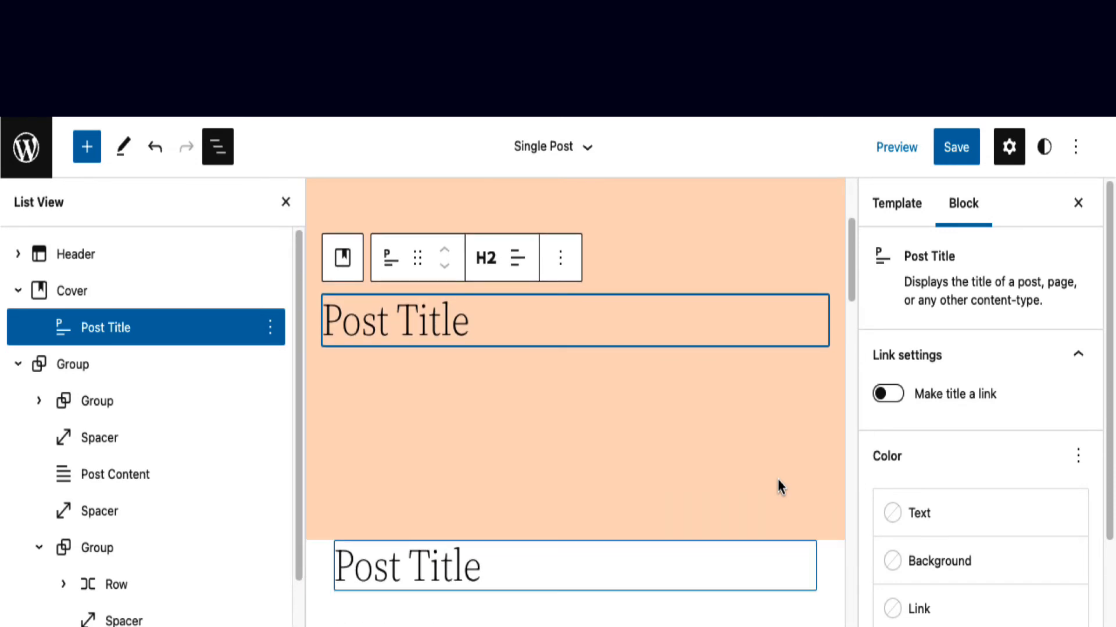
{"action": "left_click", "coordinate": [953, 151]}
{"action": "left_click", "coordinate": [949, 153]}
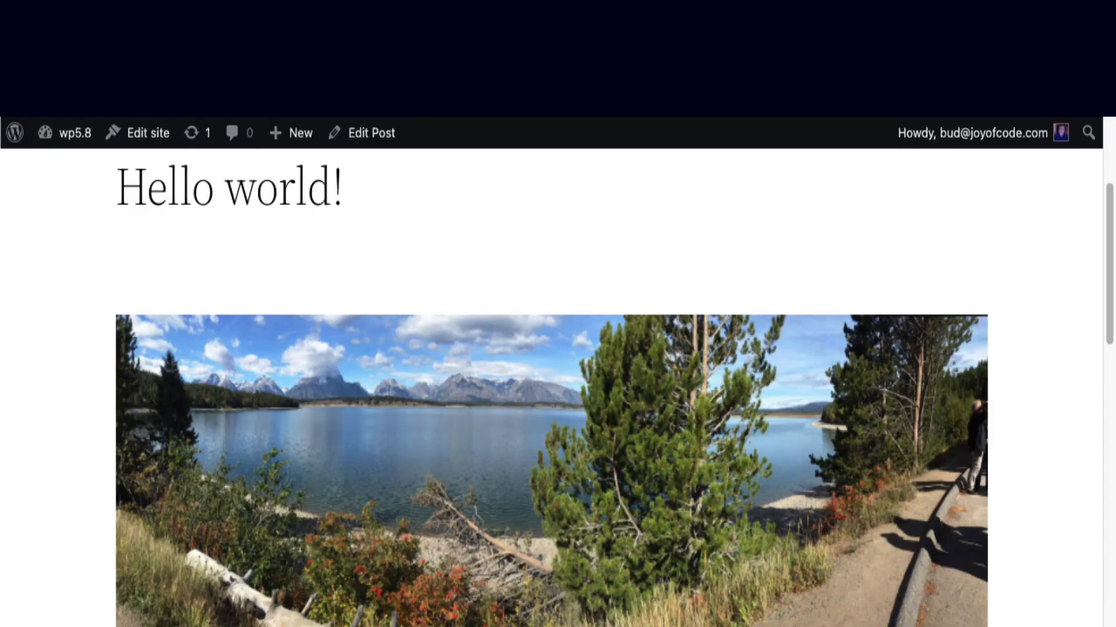
Examine the cover area and titles on the published "Hello world!" post and return to the Single Post template
{"action": "scroll", "coordinate": [557, 406], "scroll_direction": "down", "scroll_amount": 1}
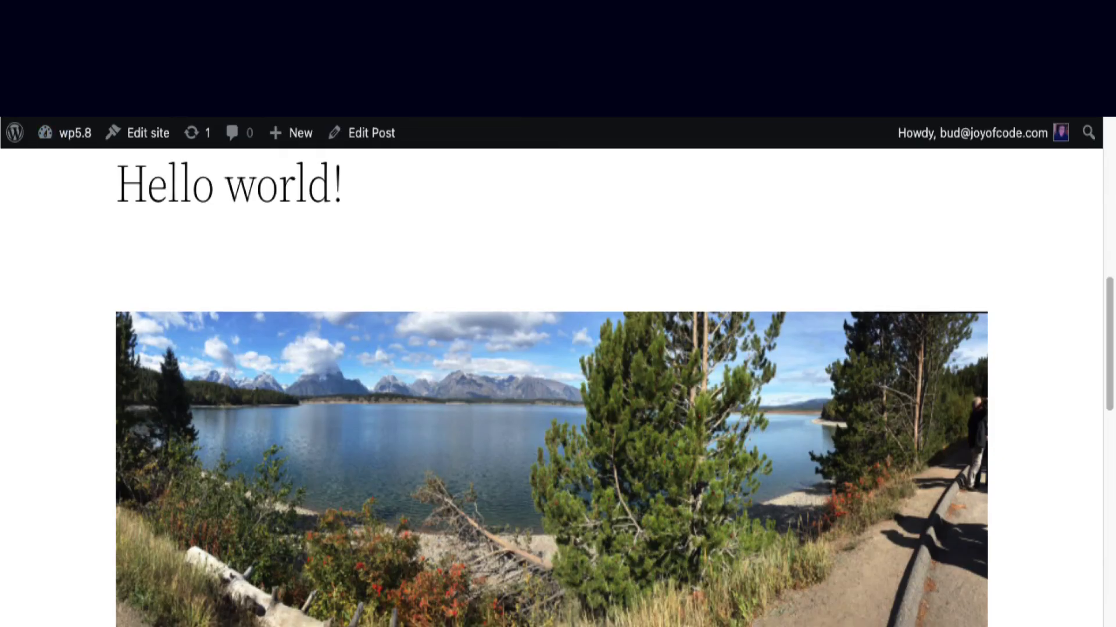
{"action": "scroll", "coordinate": [782, 413], "scroll_direction": "up", "scroll_amount": 10}
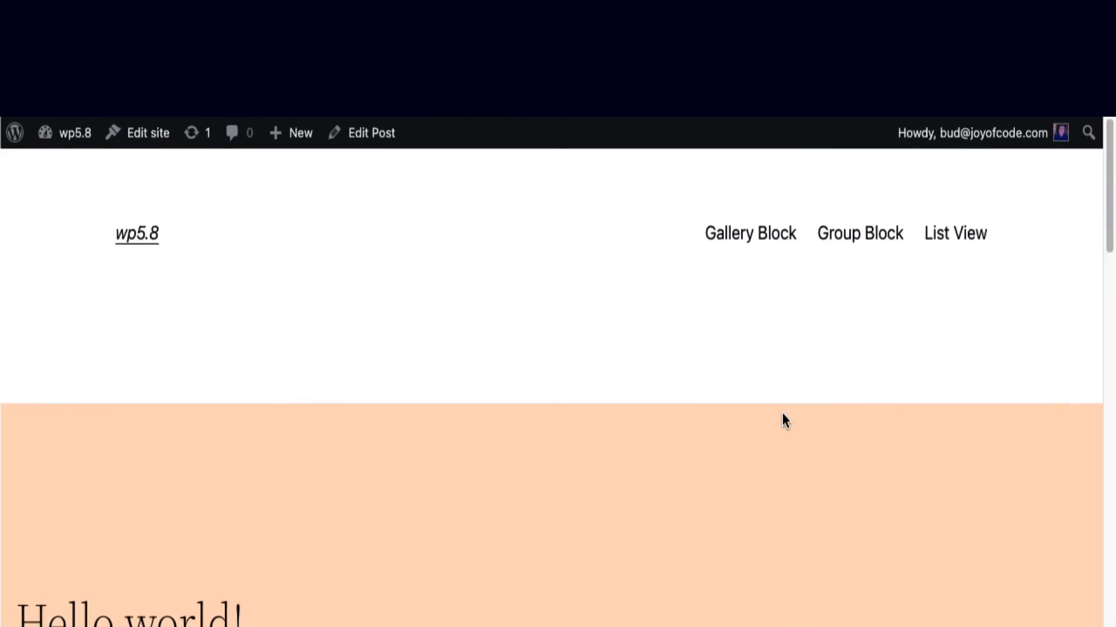
{"action": "scroll", "coordinate": [782, 413], "scroll_direction": "down", "scroll_amount": 3}
{"action": "scroll", "coordinate": [782, 414], "scroll_direction": "down", "scroll_amount": 1}
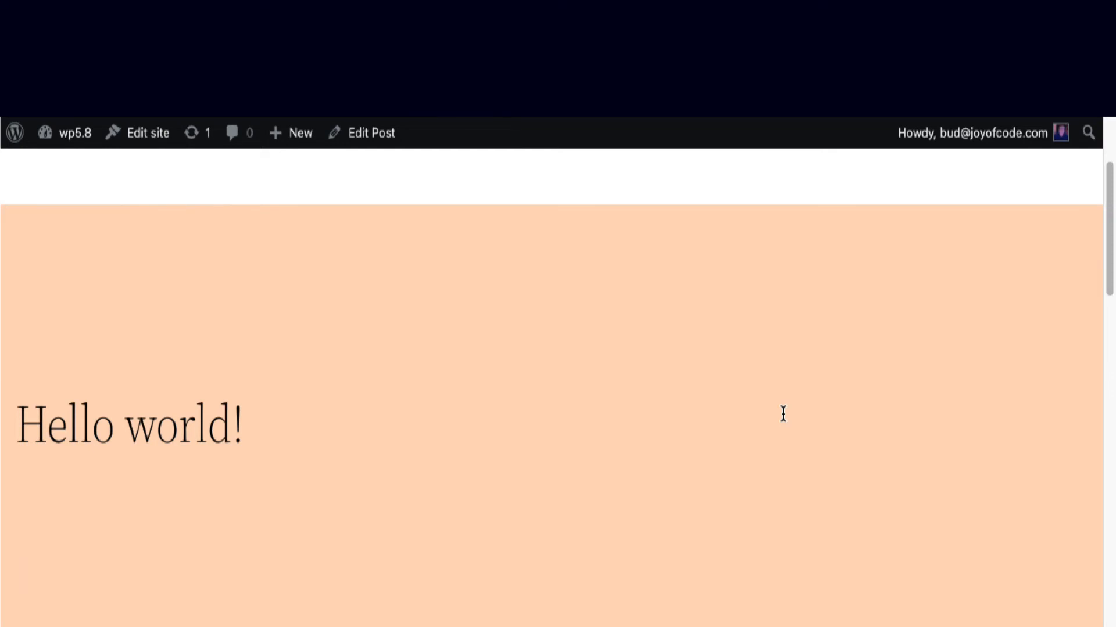
{"action": "scroll", "coordinate": [720, 438], "scroll_direction": "down", "scroll_amount": 5}
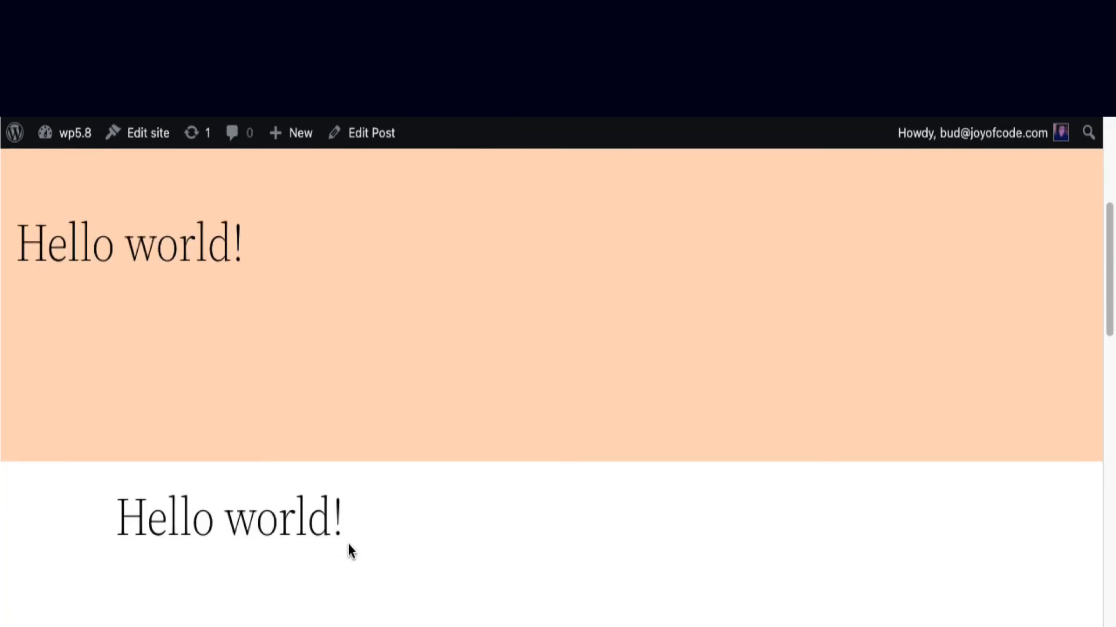
{"action": "scroll", "coordinate": [348, 549], "scroll_direction": "down", "scroll_amount": 6}
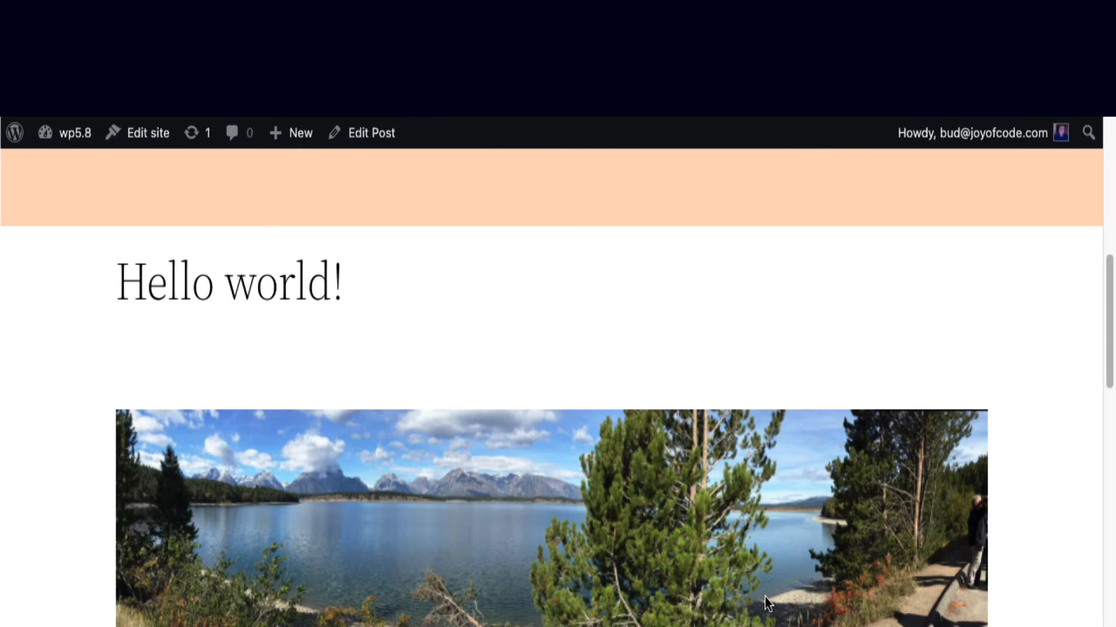
{"action": "left_click", "coordinate": [762, 63]}
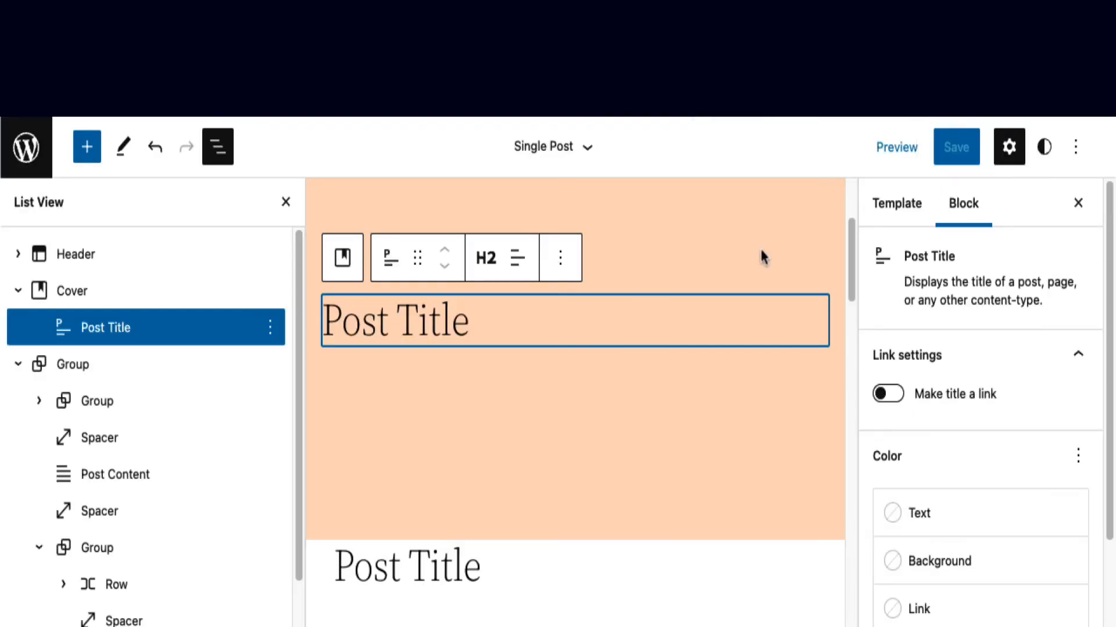
Remove the original Post Title block from the inner Group below the Cover
{"action": "scroll", "coordinate": [760, 444], "scroll_direction": "down", "scroll_amount": 5}
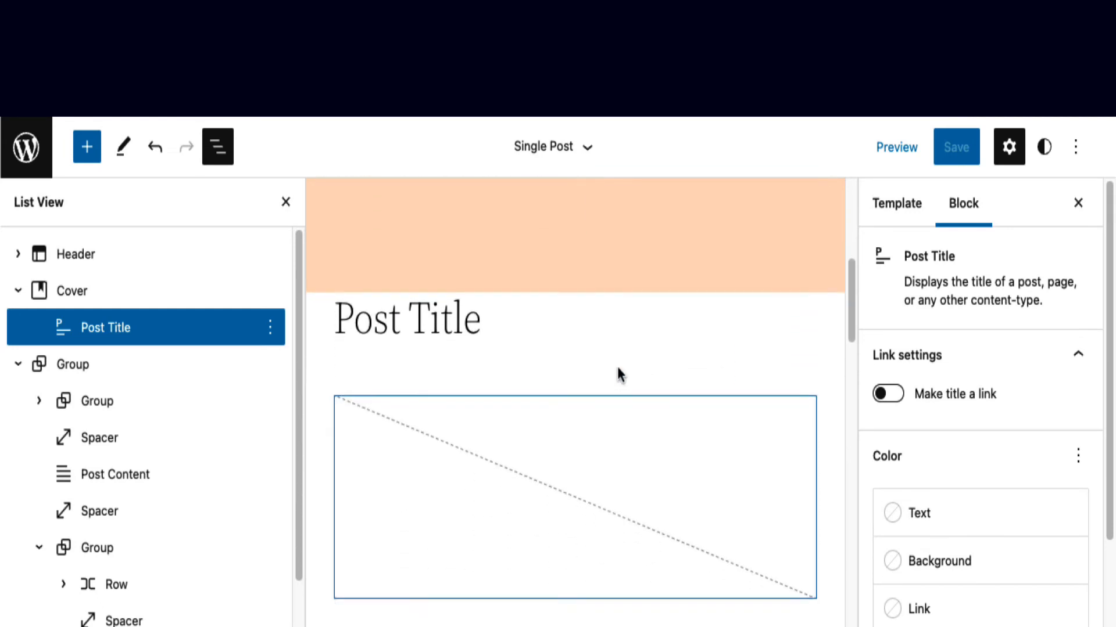
{"action": "left_click", "coordinate": [510, 318]}
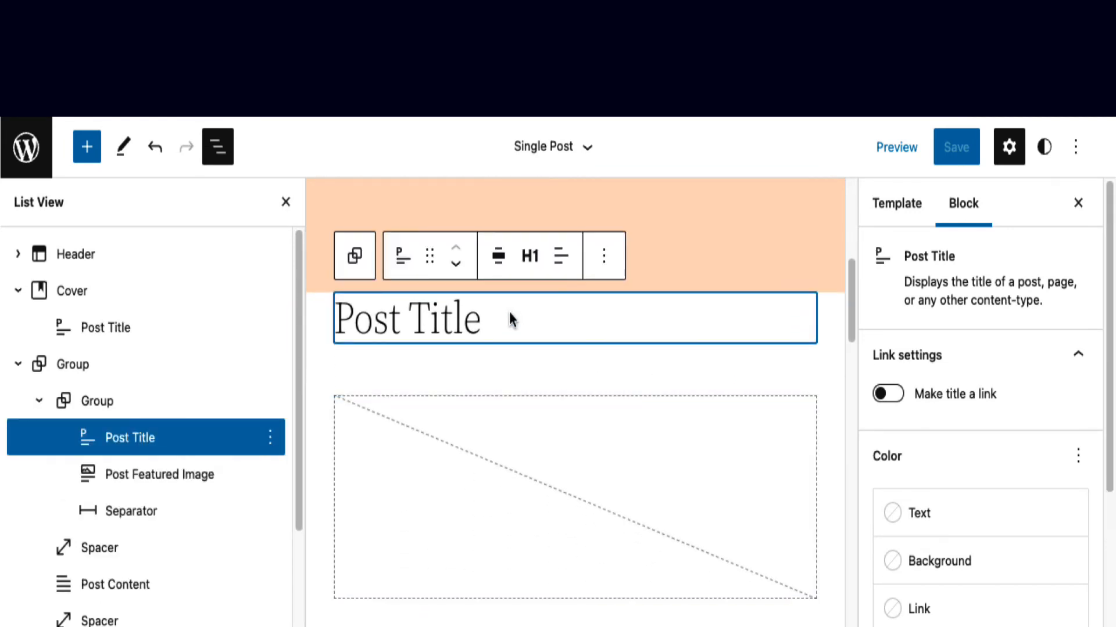
{"action": "left_click", "coordinate": [606, 261]}
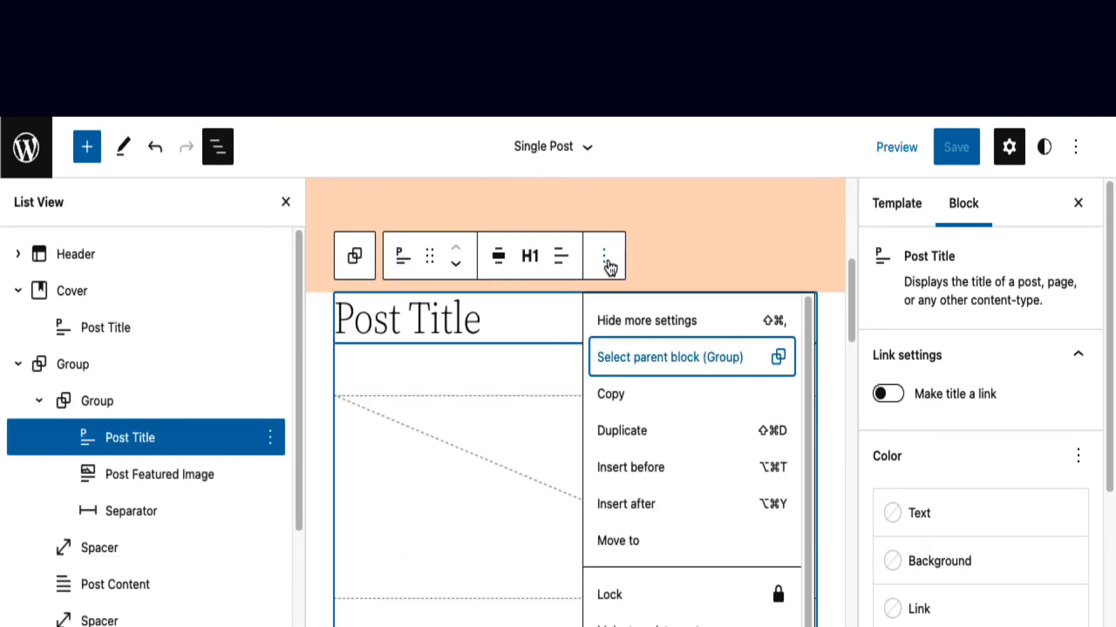
{"action": "scroll", "coordinate": [636, 463], "scroll_direction": "down", "scroll_amount": 1}
{"action": "left_click", "coordinate": [668, 626]}
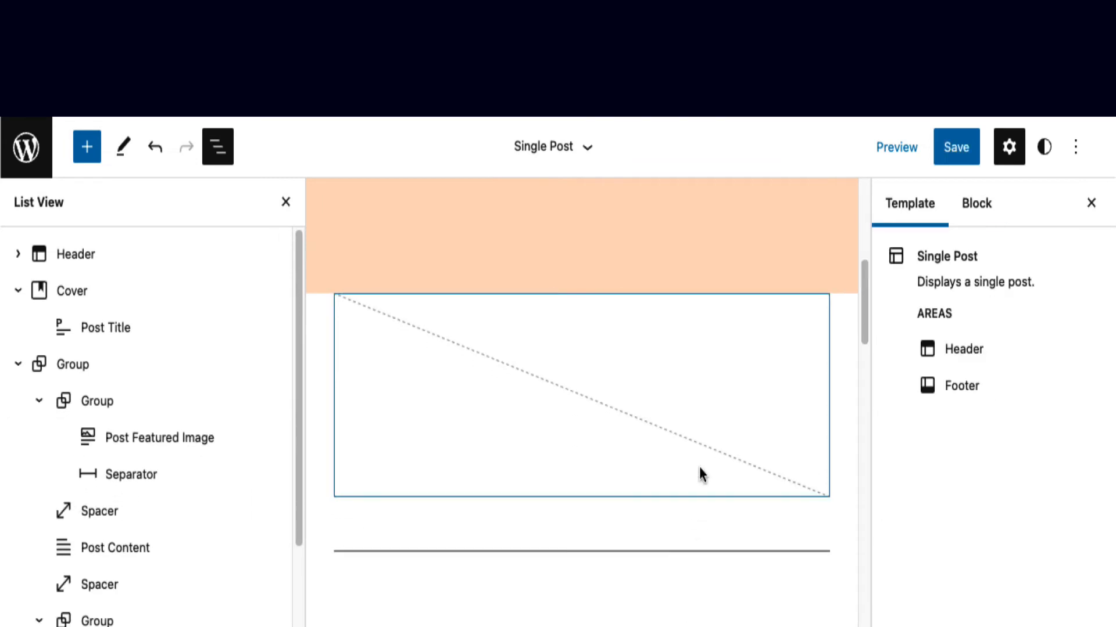
Remove the Post Featured Image block from the inner Group below the Cover
{"action": "left_click", "coordinate": [709, 441]}
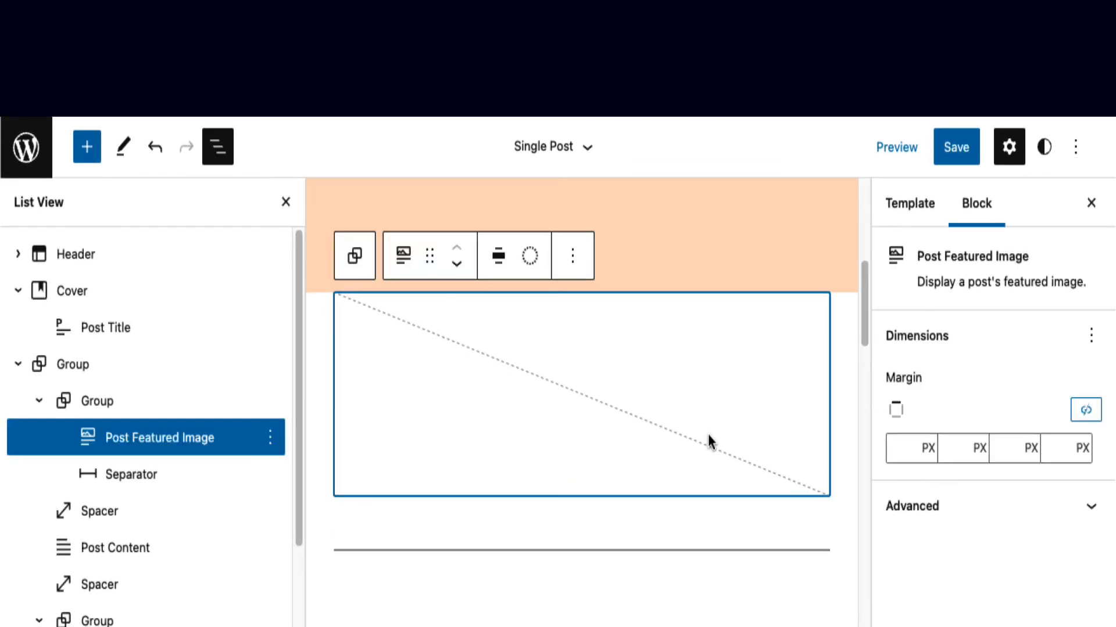
{"action": "left_click", "coordinate": [575, 268]}
{"action": "scroll", "coordinate": [573, 319], "scroll_direction": "down", "scroll_amount": 1}
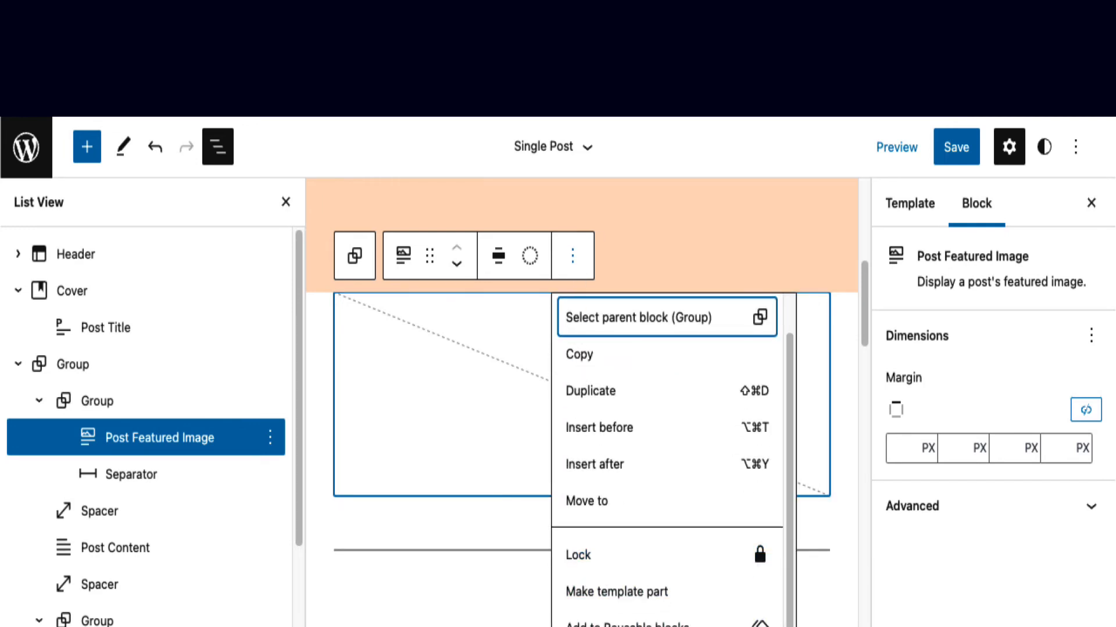
{"action": "key", "text": "ctrl+alt+z"}
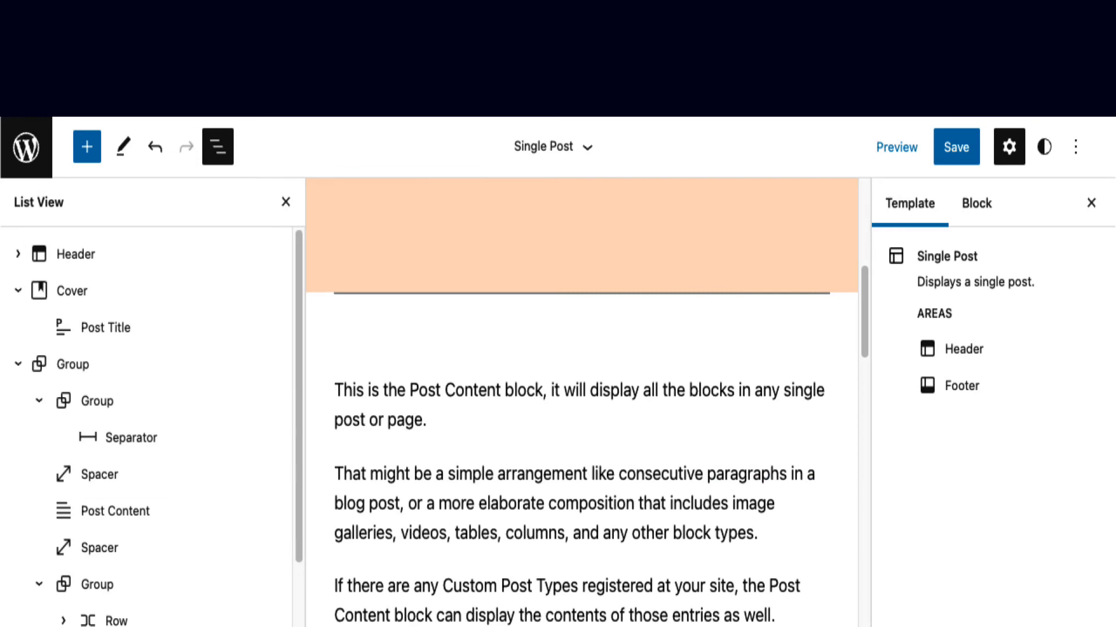
Set the Cover block to use the post's featured image as its background
{"action": "scroll", "coordinate": [678, 467], "scroll_direction": "up", "scroll_amount": 5}
{"action": "left_click", "coordinate": [679, 460]}
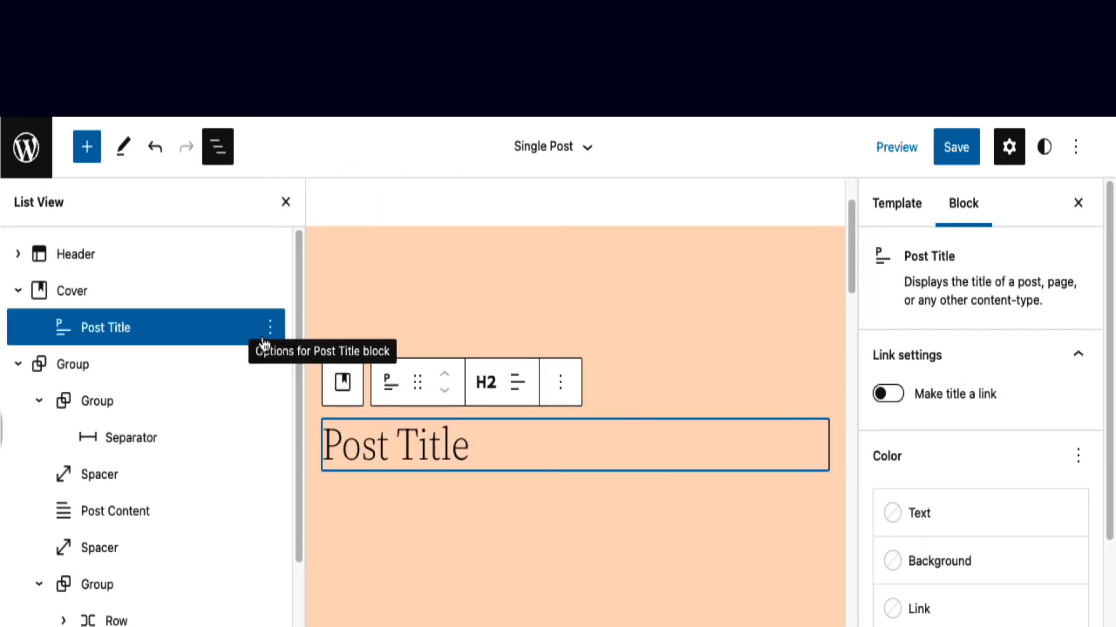
{"action": "left_click", "coordinate": [345, 382]}
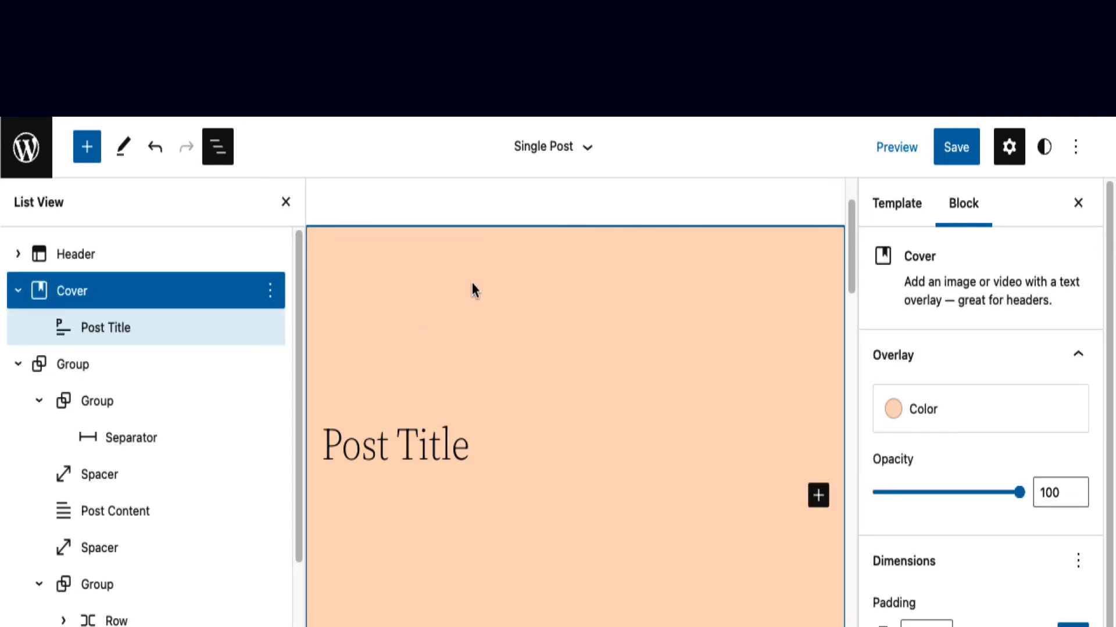
{"action": "scroll", "coordinate": [472, 283], "scroll_direction": "down", "scroll_amount": 5}
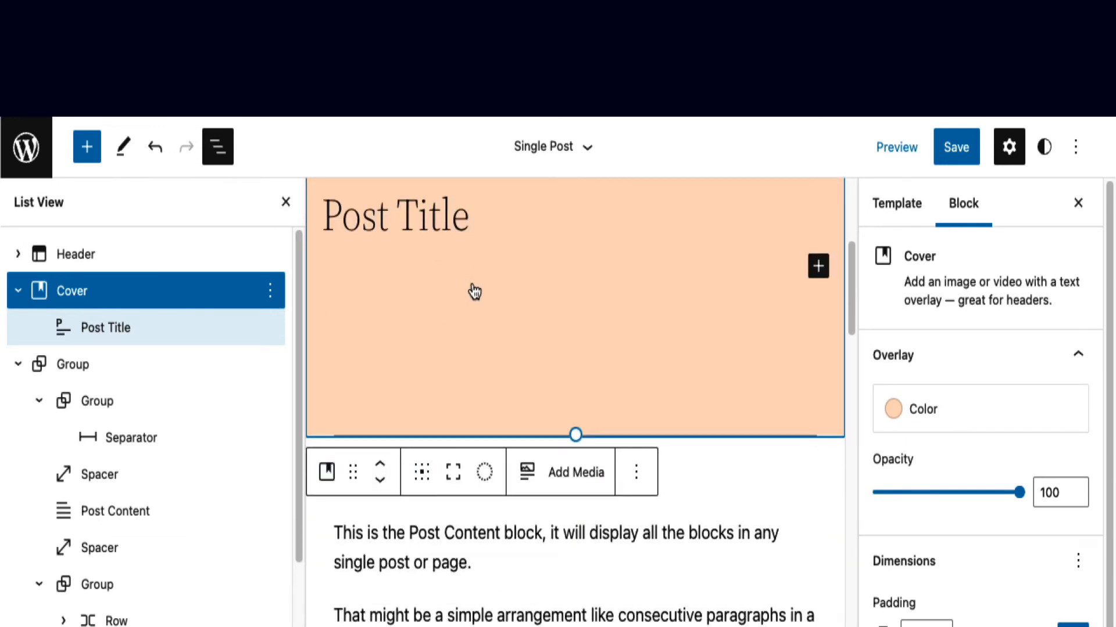
{"action": "left_click", "coordinate": [533, 484]}
{"action": "scroll", "coordinate": [769, 529], "scroll_direction": "up", "scroll_amount": 2}
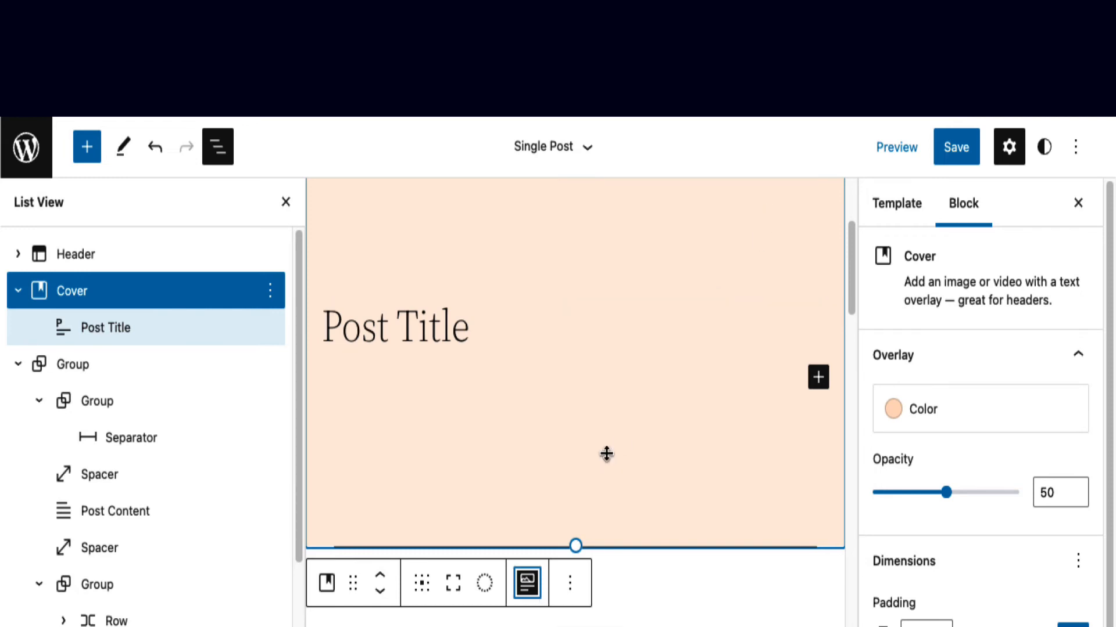
Save the Single Post template and view the updated "Hello world!" post
{"action": "left_click", "coordinate": [962, 150]}
{"action": "left_click", "coordinate": [964, 151]}
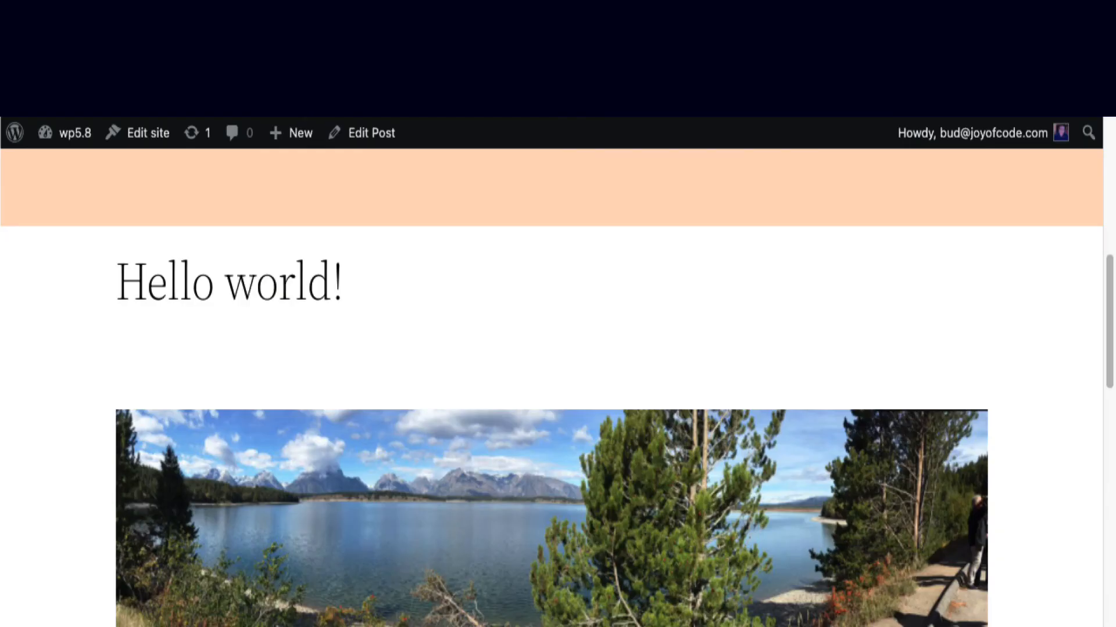
{"action": "scroll", "coordinate": [558, 371], "scroll_direction": "down", "scroll_amount": 10}
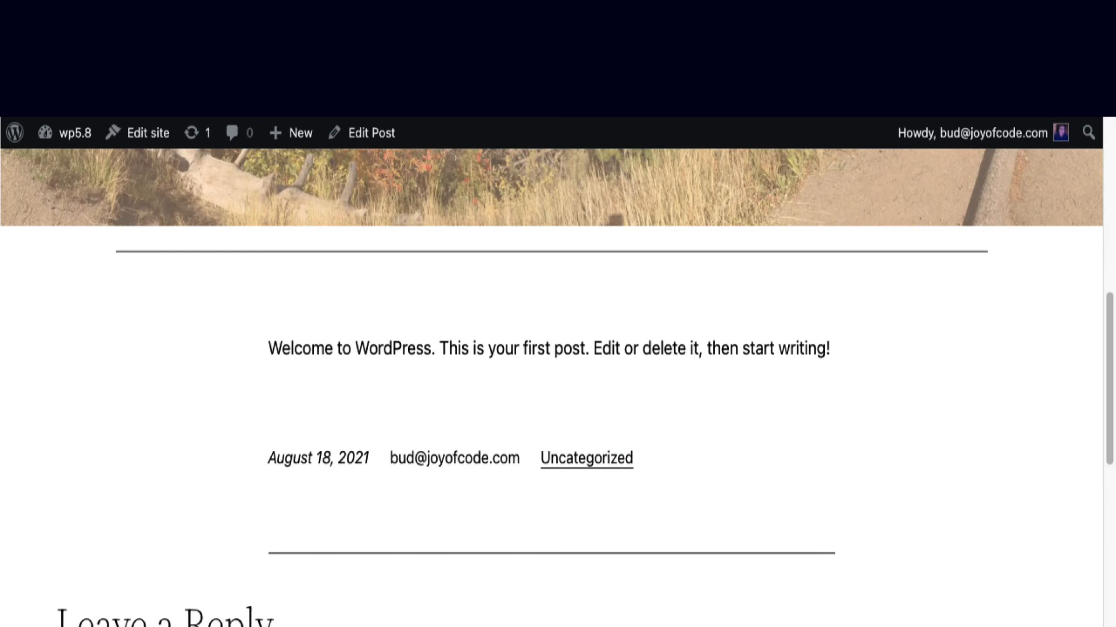
Look over the cover image, title and content of the published "Hello world!" post
{"action": "scroll", "coordinate": [831, 480], "scroll_direction": "up", "scroll_amount": 10}
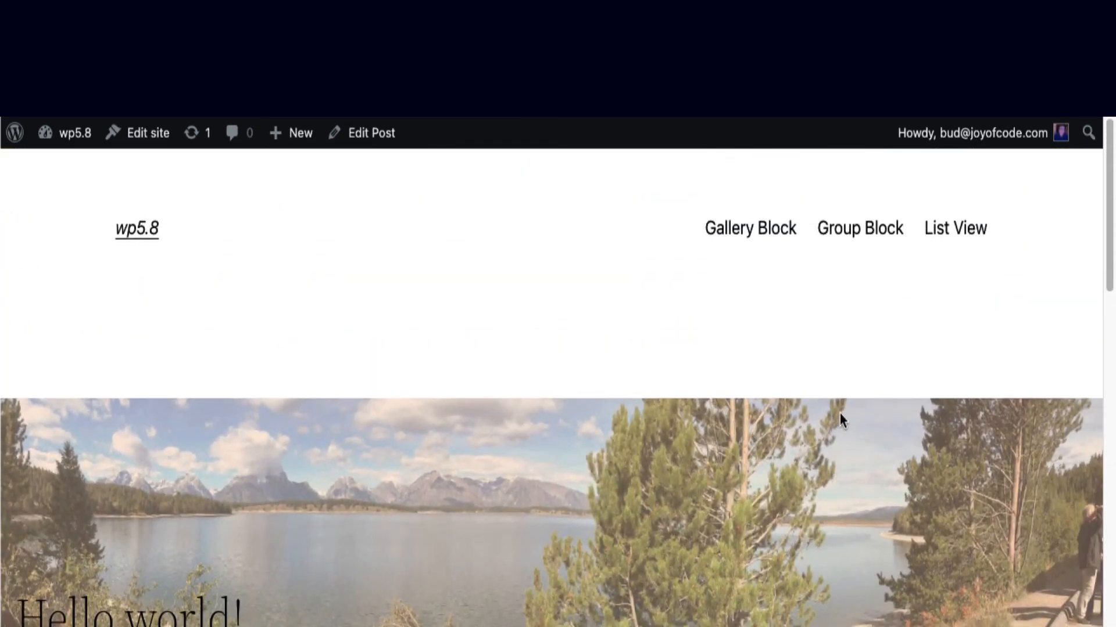
{"action": "scroll", "coordinate": [840, 419], "scroll_direction": "down", "scroll_amount": 5}
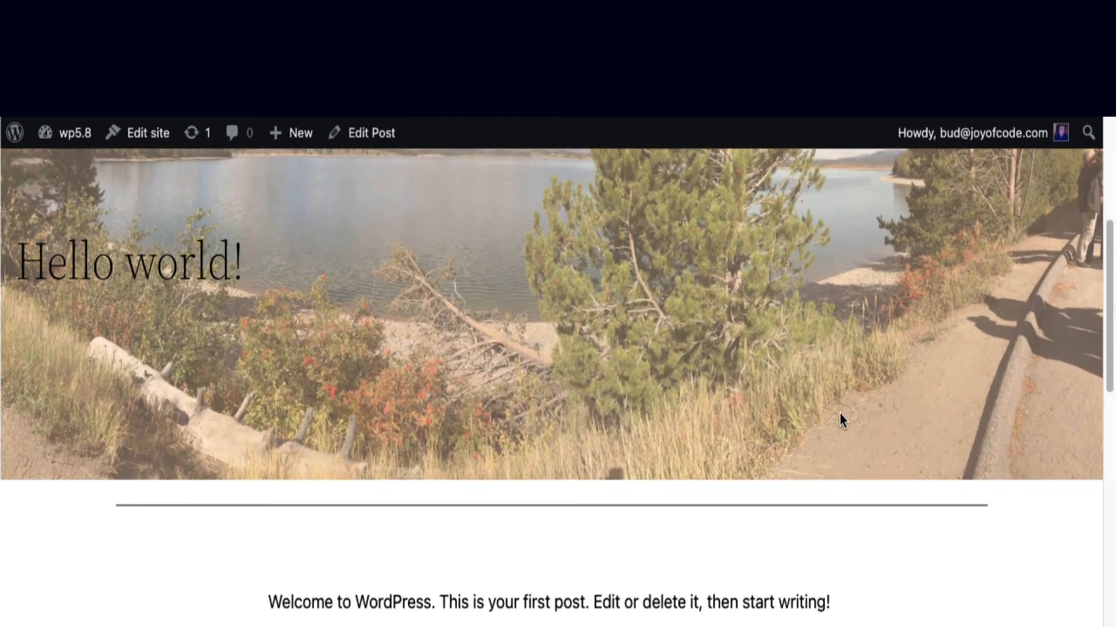
{"action": "scroll", "coordinate": [839, 414], "scroll_direction": "down", "scroll_amount": 2}
{"action": "scroll", "coordinate": [839, 414], "scroll_direction": "up", "scroll_amount": 3}
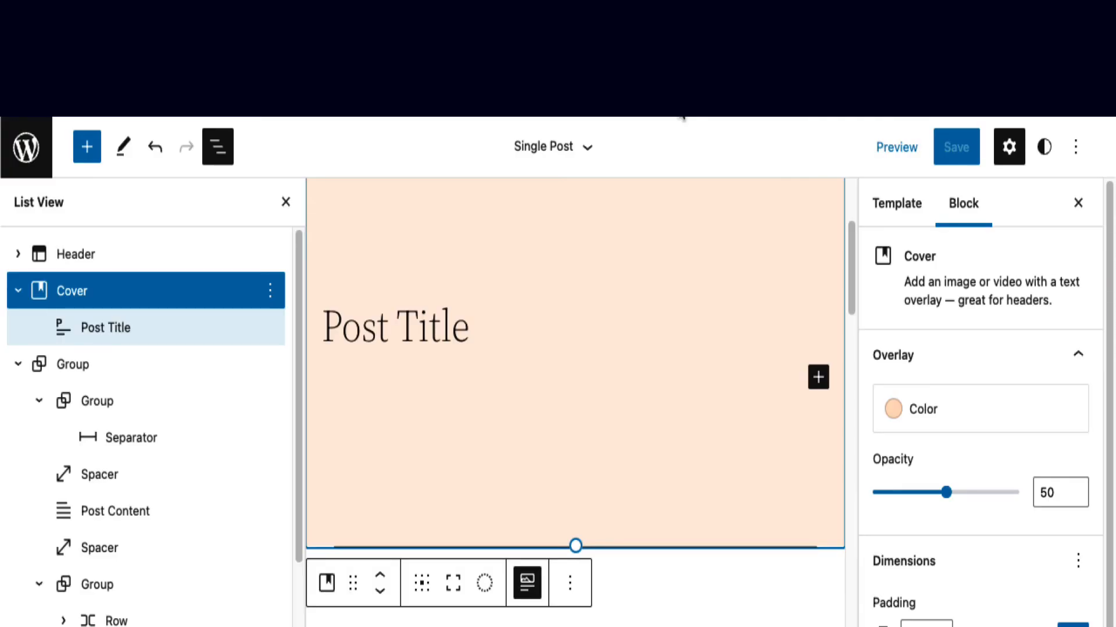
Set the content position of the Cover block in the Single Post template to Center Center
{"action": "left_click", "coordinate": [419, 318]}
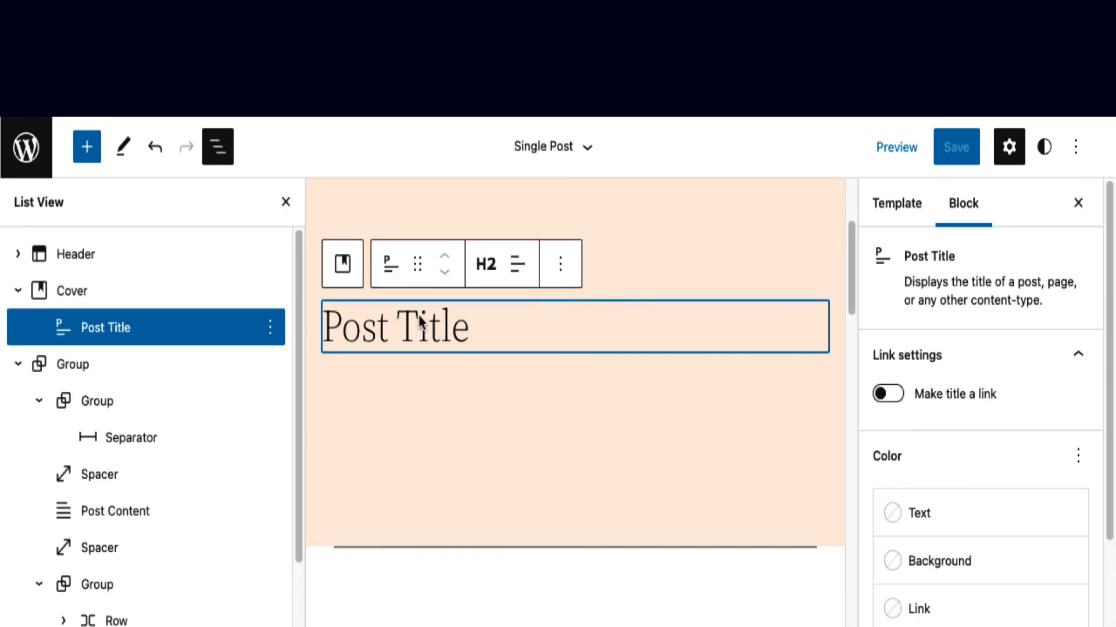
{"action": "left_click", "coordinate": [342, 263]}
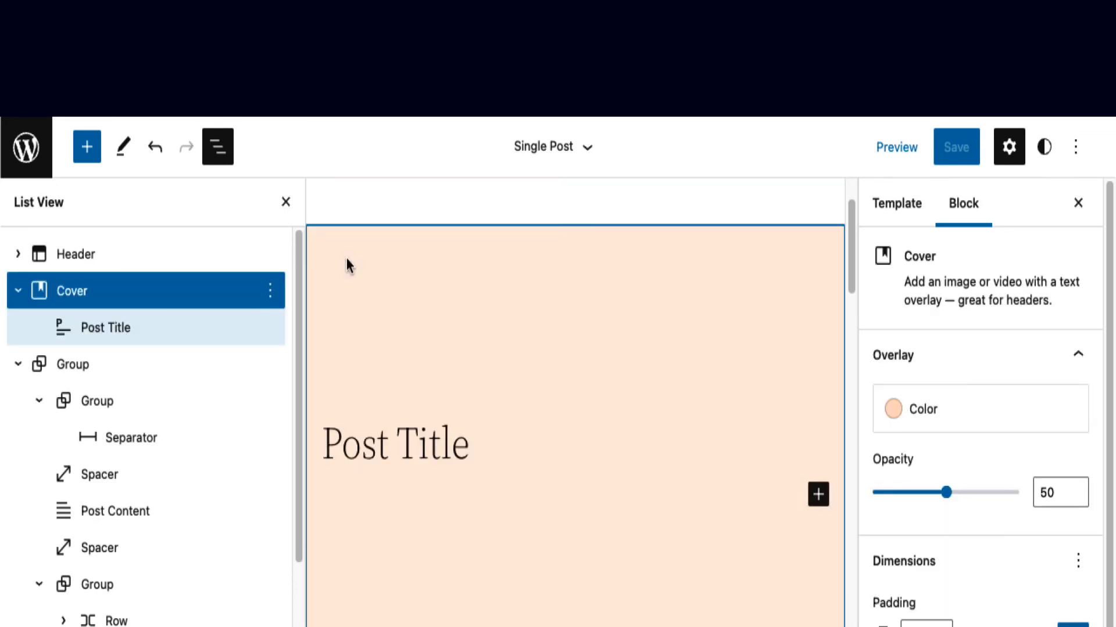
{"action": "scroll", "coordinate": [348, 263], "scroll_direction": "down", "scroll_amount": 3}
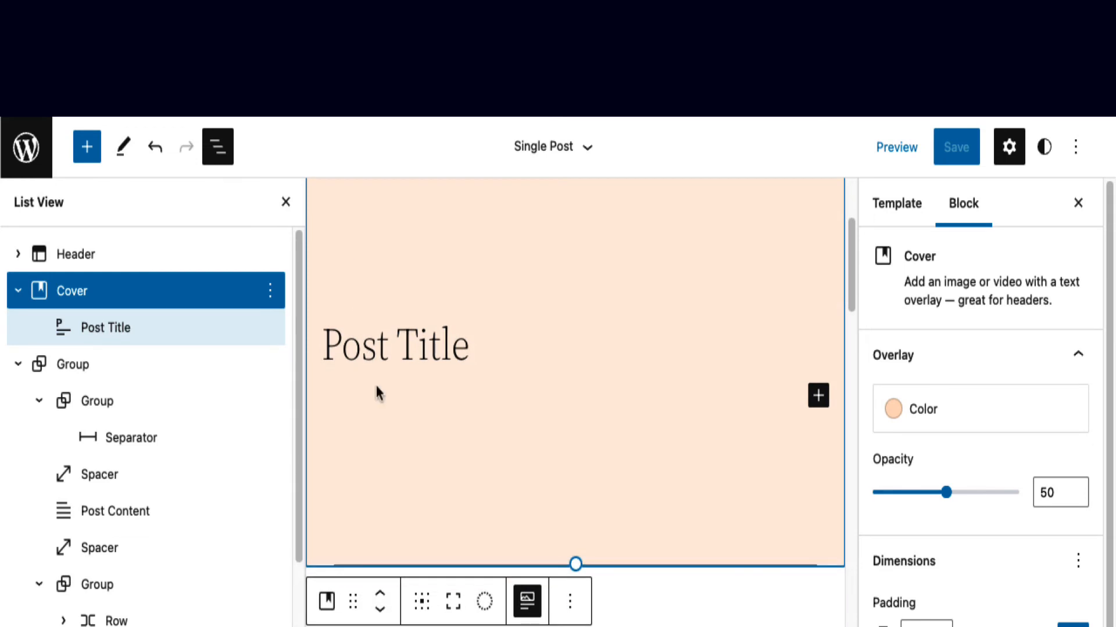
{"action": "left_click", "coordinate": [426, 606]}
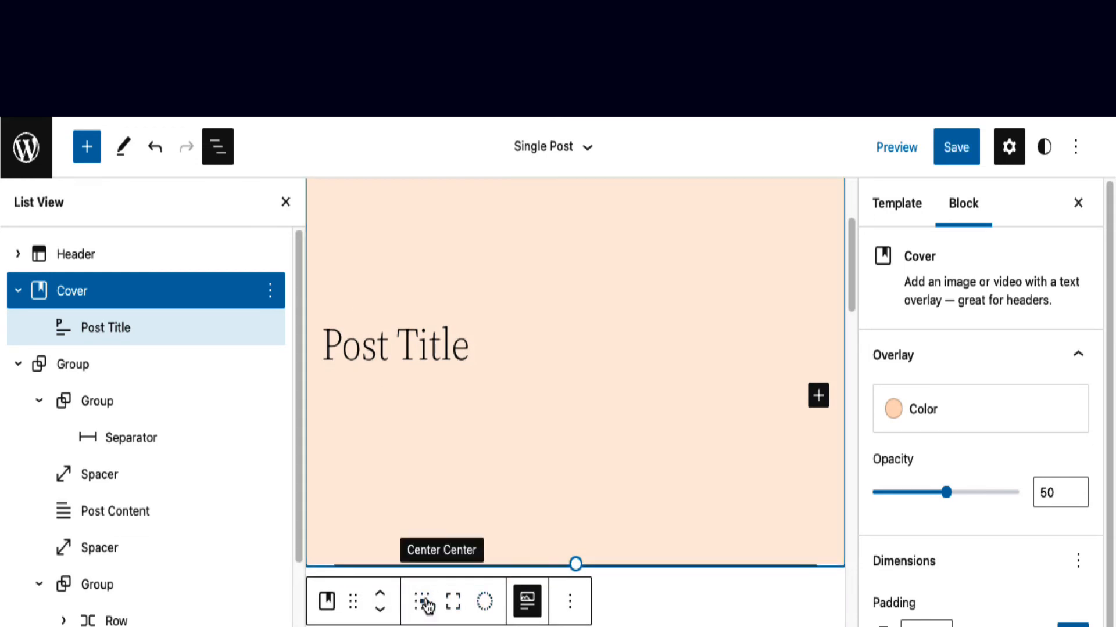
{"action": "left_click", "coordinate": [447, 508]}
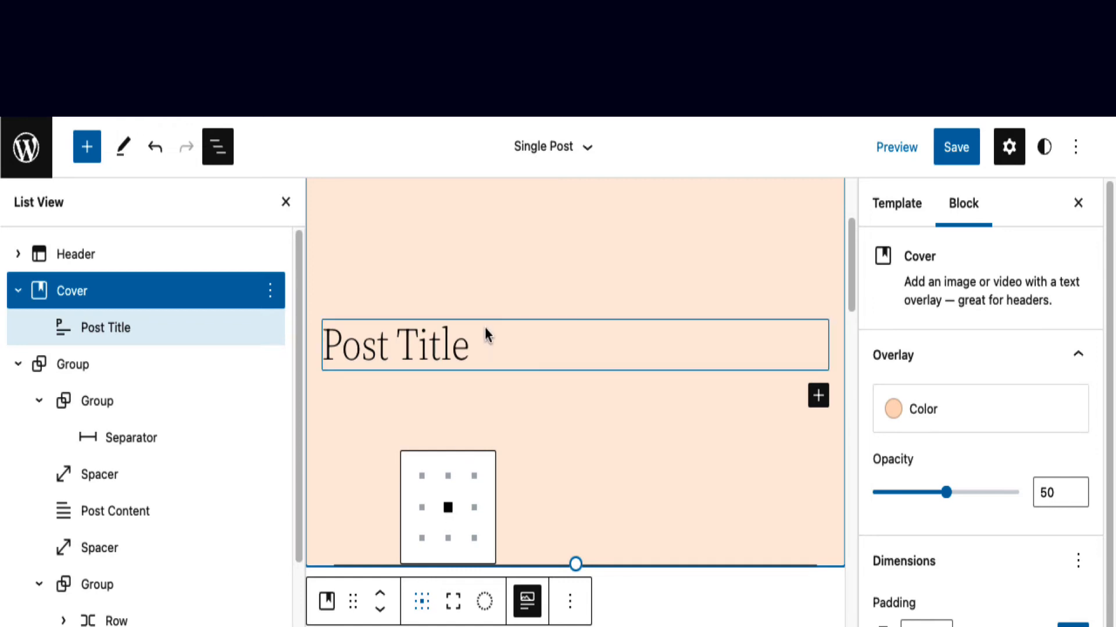
Set the text color of the Post Title inside the Cover to the theme's white (FFFFFF) and save the template
{"action": "left_click", "coordinate": [408, 326]}
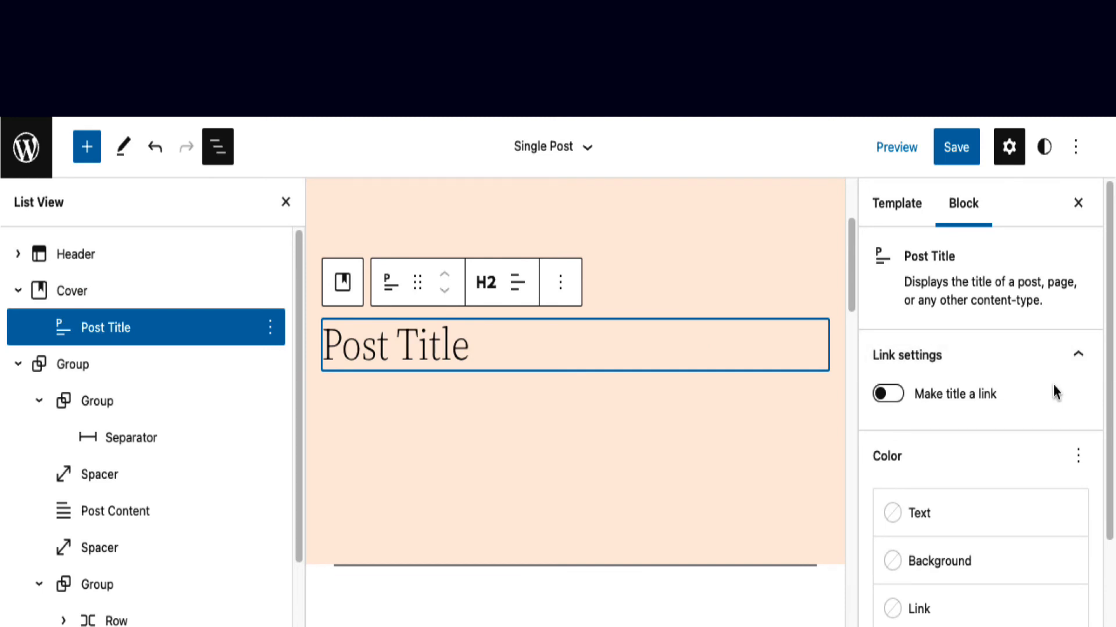
{"action": "left_click", "coordinate": [1028, 512]}
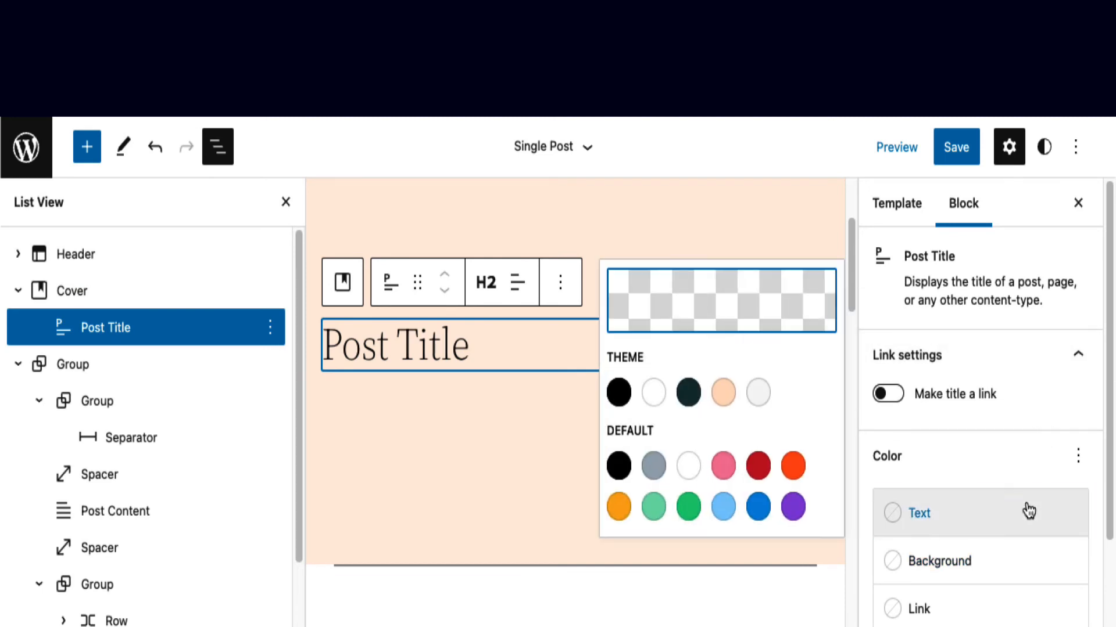
{"action": "left_click", "coordinate": [663, 399]}
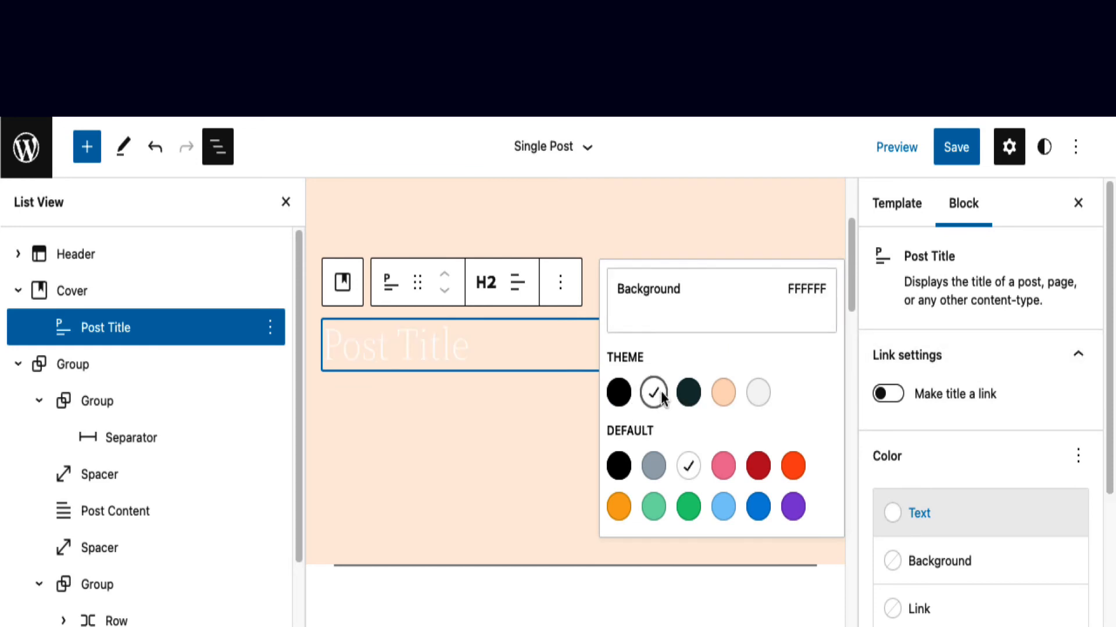
{"action": "left_click", "coordinate": [969, 160]}
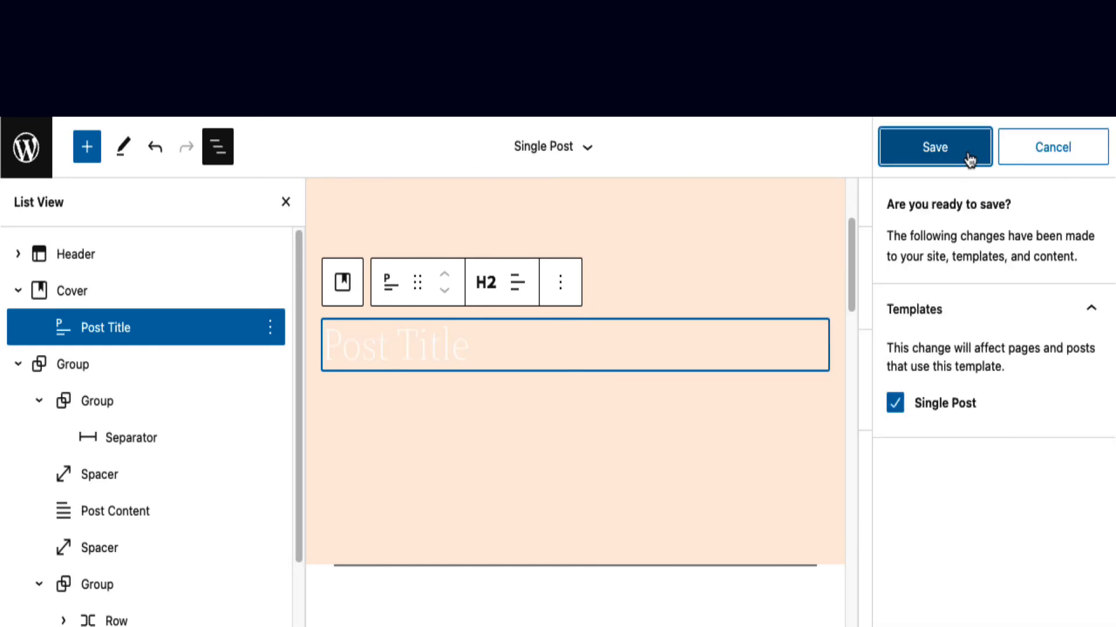
{"action": "left_click", "coordinate": [956, 156]}
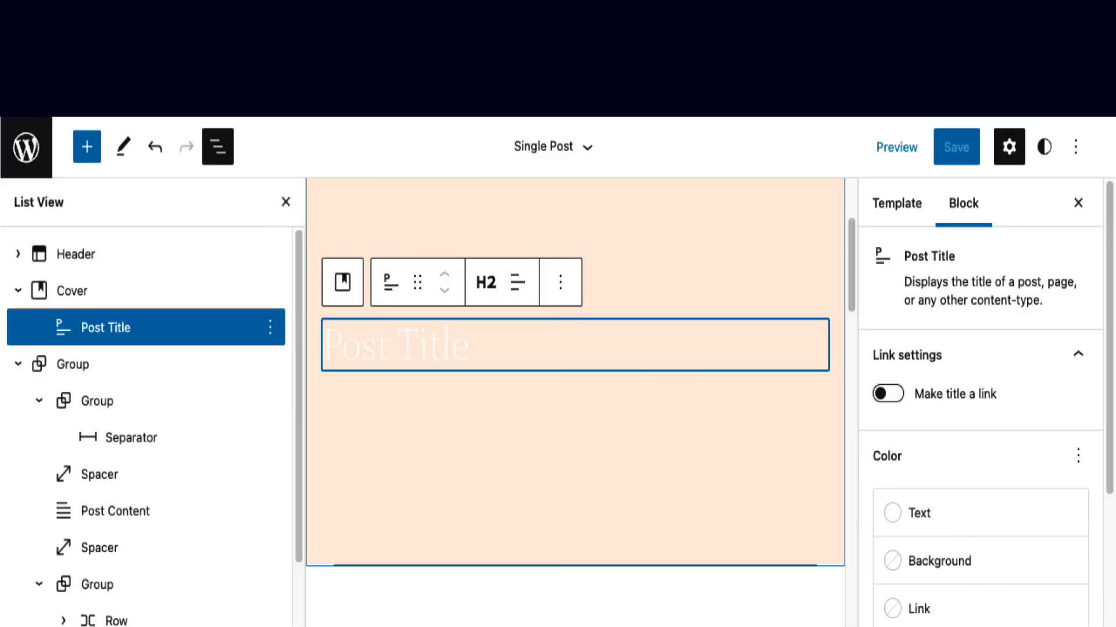
Reduce the Cover block's overlay opacity to 20 and save the Single Post template
{"action": "left_click", "coordinate": [711, 259]}
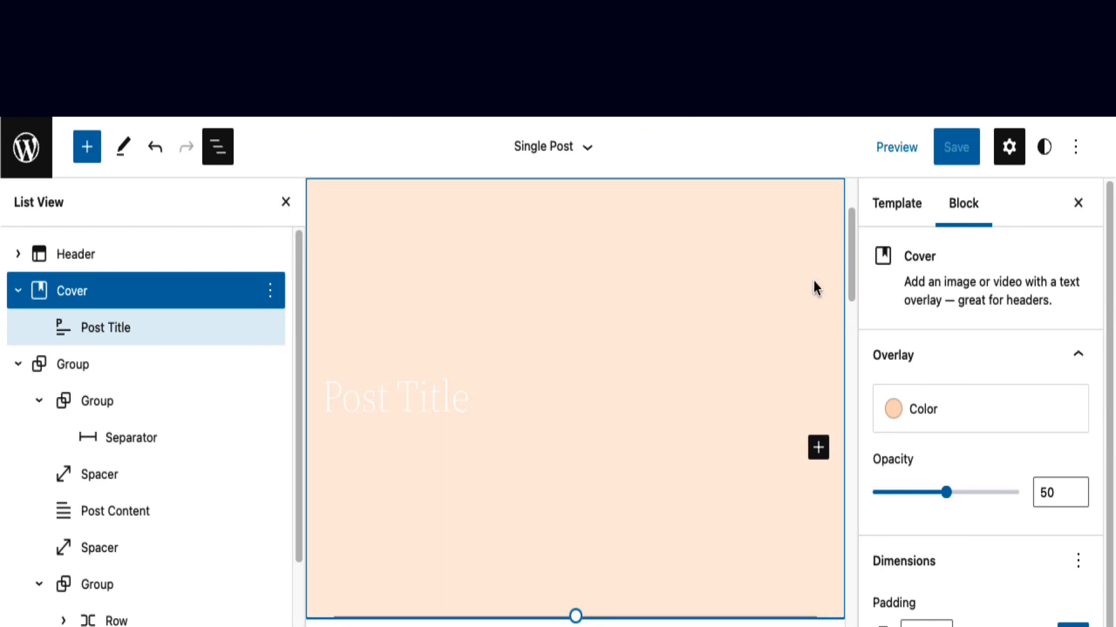
{"action": "scroll", "coordinate": [814, 281], "scroll_direction": "up", "scroll_amount": 2}
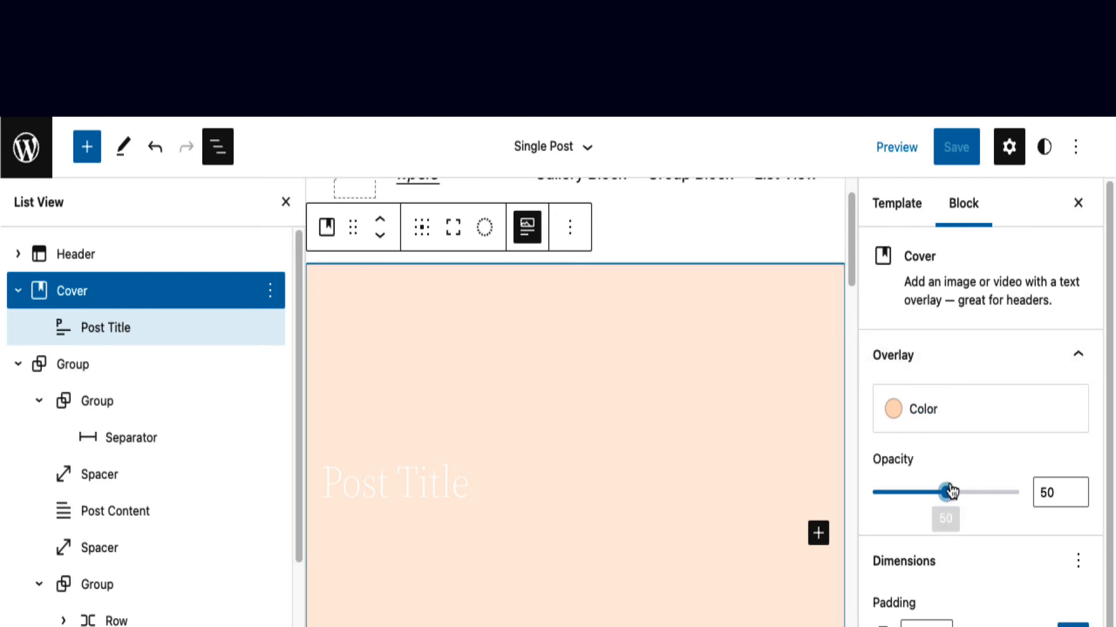
{"action": "left_click_drag", "start_coordinate": [941, 491], "coordinate": [903, 492]}
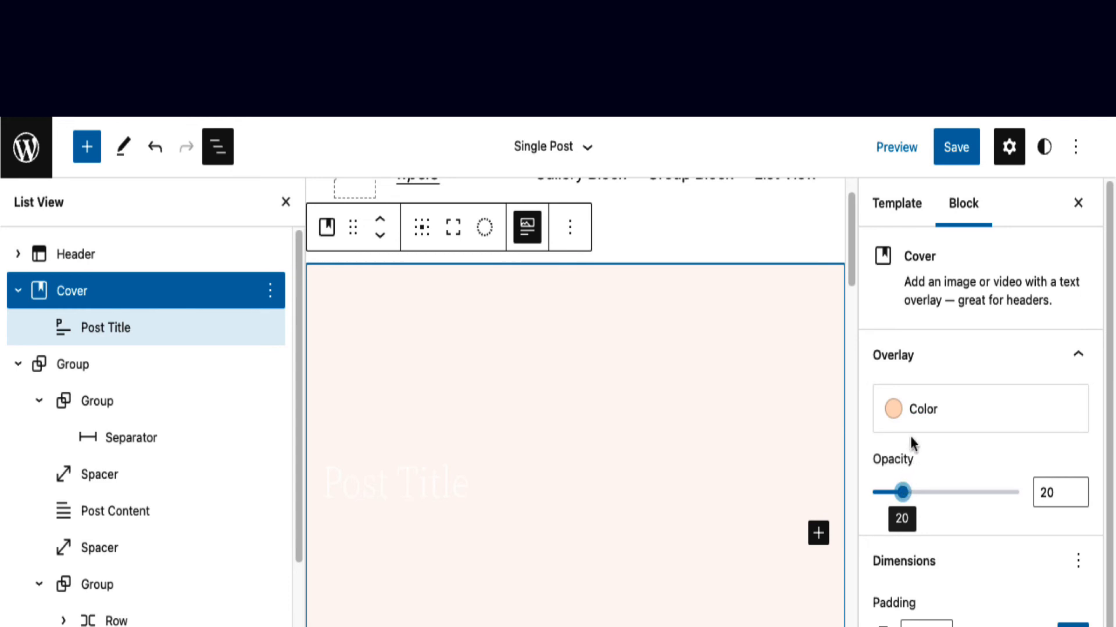
{"action": "left_click", "coordinate": [959, 152]}
{"action": "left_click", "coordinate": [956, 155]}
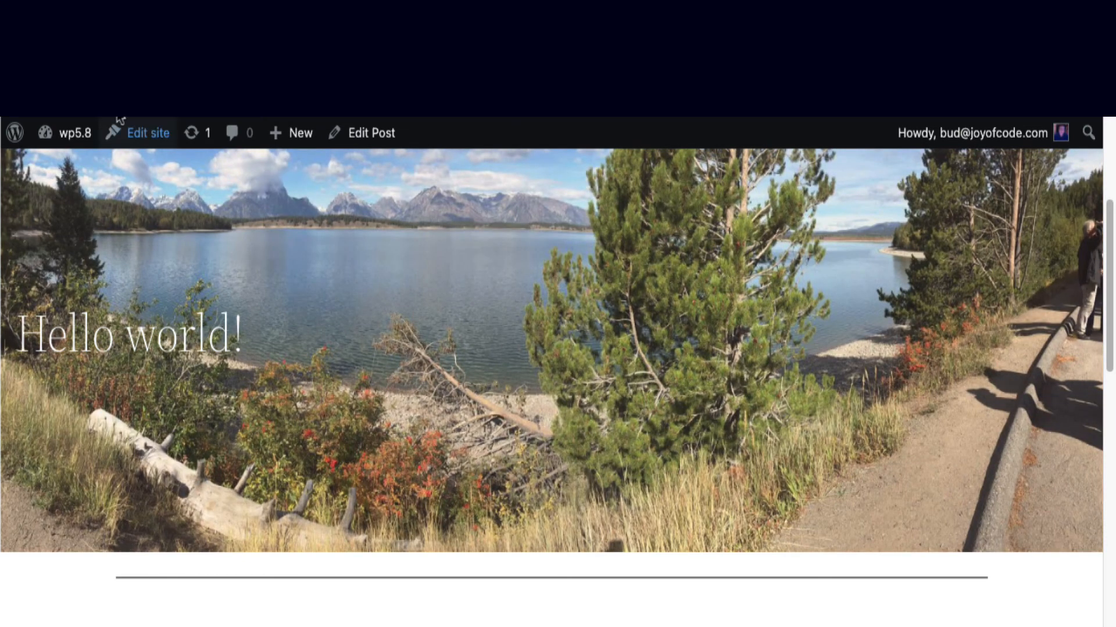
Review the updated "Hello world!" post on the site and its settings in the post editor
{"action": "scroll", "coordinate": [790, 456], "scroll_direction": "up", "scroll_amount": 1}
{"action": "scroll", "coordinate": [793, 463], "scroll_direction": "up", "scroll_amount": 1}
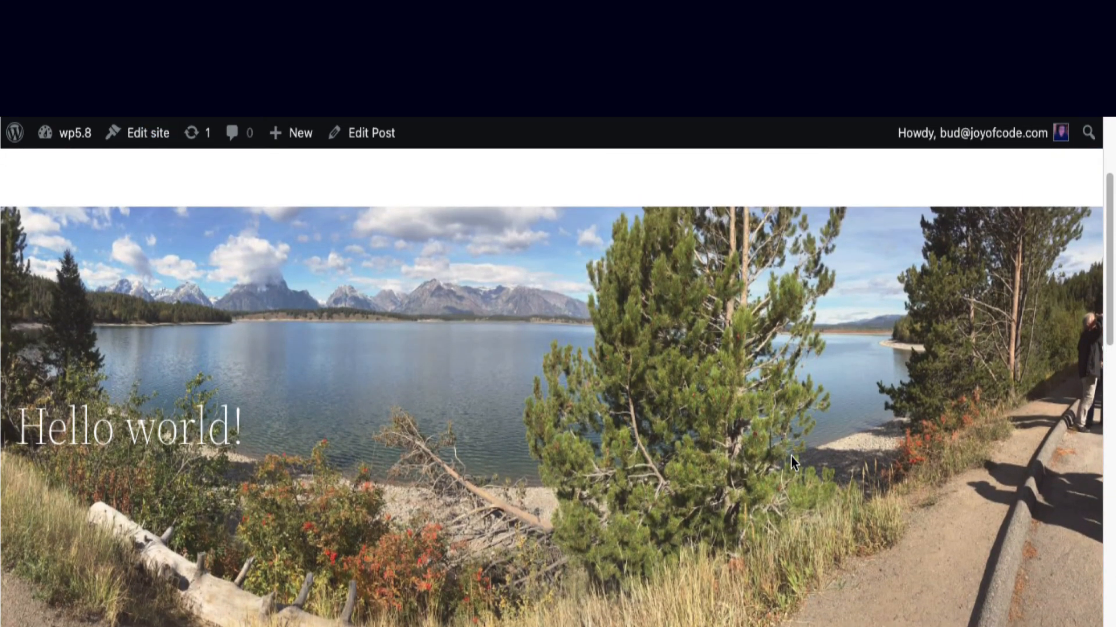
{"action": "scroll", "coordinate": [793, 462], "scroll_direction": "down", "scroll_amount": 3}
{"action": "scroll", "coordinate": [791, 457], "scroll_direction": "down", "scroll_amount": 2}
{"action": "scroll", "coordinate": [790, 456], "scroll_direction": "up", "scroll_amount": 3}
{"action": "scroll", "coordinate": [790, 456], "scroll_direction": "up", "scroll_amount": 2}
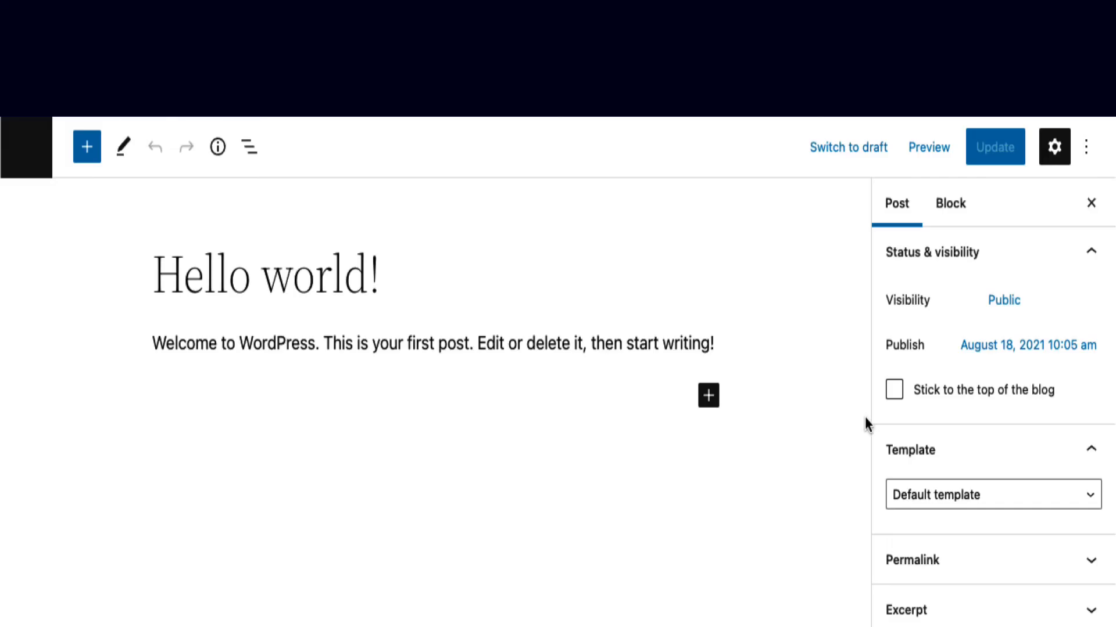
{"action": "scroll", "coordinate": [1012, 555], "scroll_direction": "down", "scroll_amount": 6}
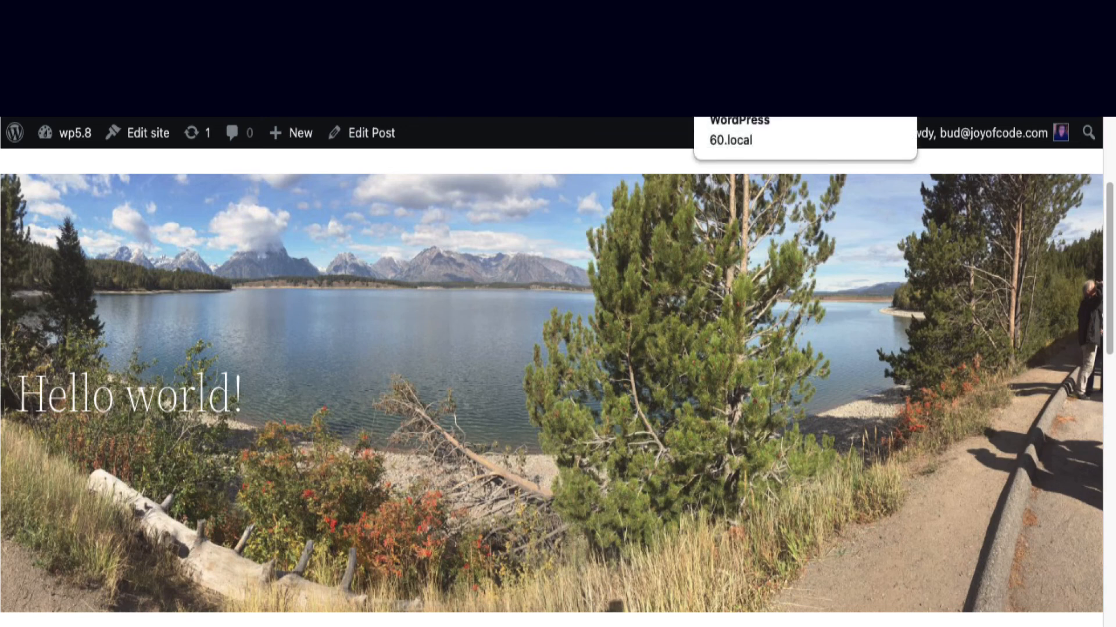
Apply the Blue style variation to the theme in the site editor, check it across the template, and save
{"action": "left_click", "coordinate": [772, 63]}
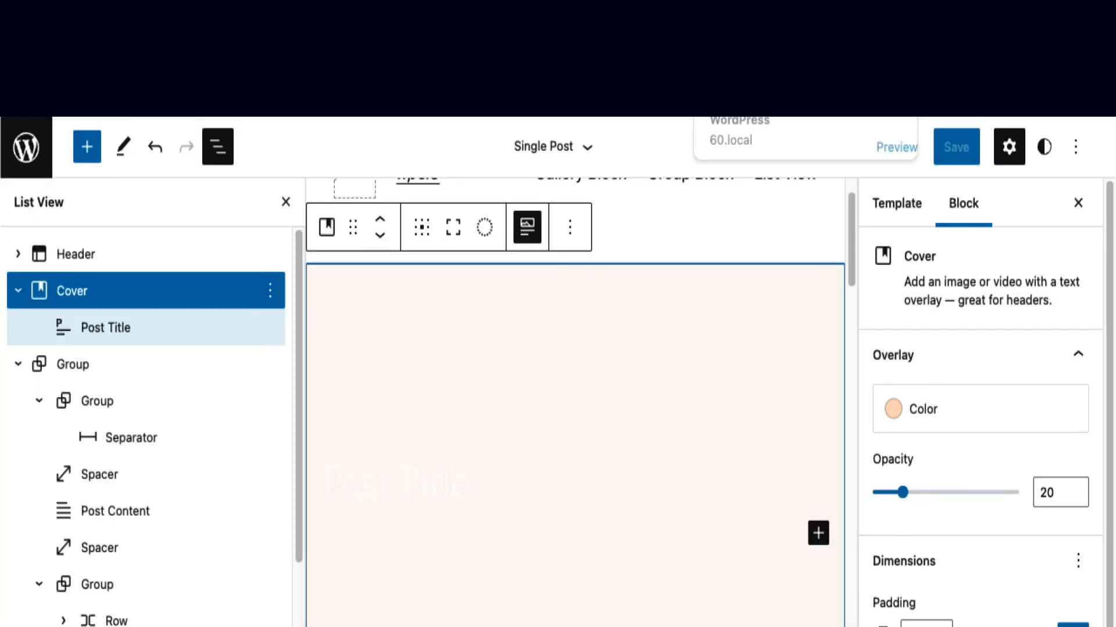
{"action": "left_click", "coordinate": [1046, 148]}
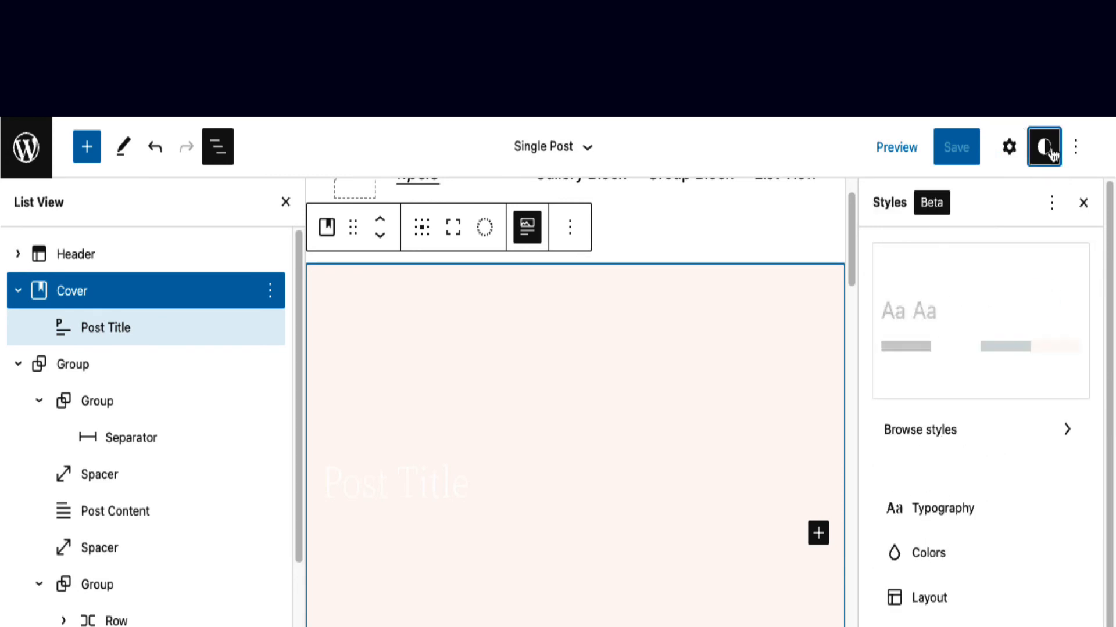
{"action": "left_click", "coordinate": [935, 448]}
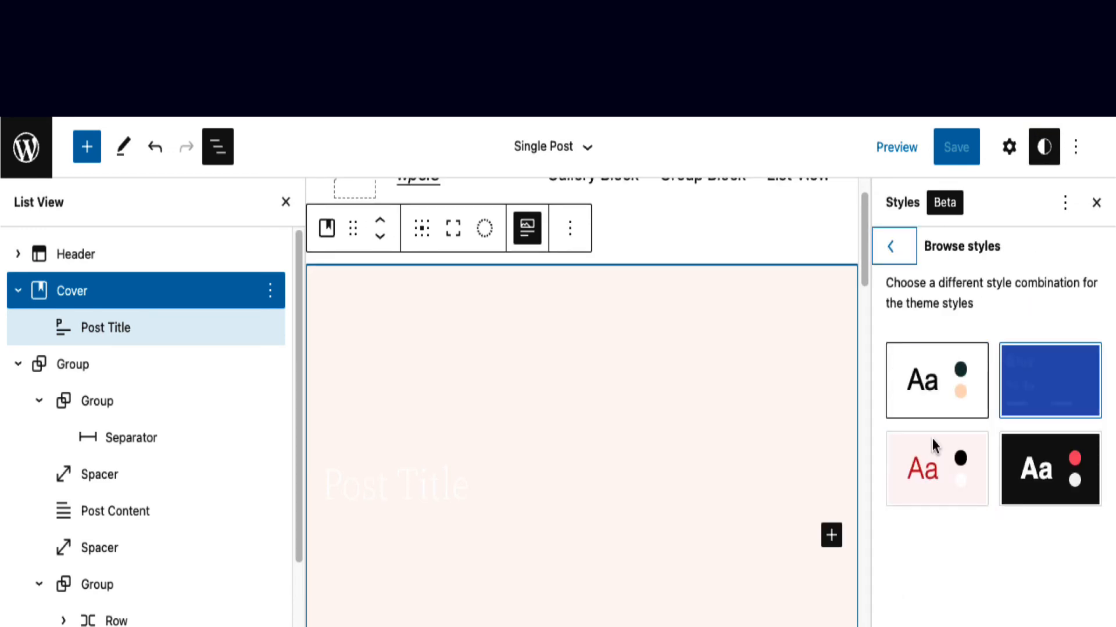
{"action": "left_click", "coordinate": [1055, 376]}
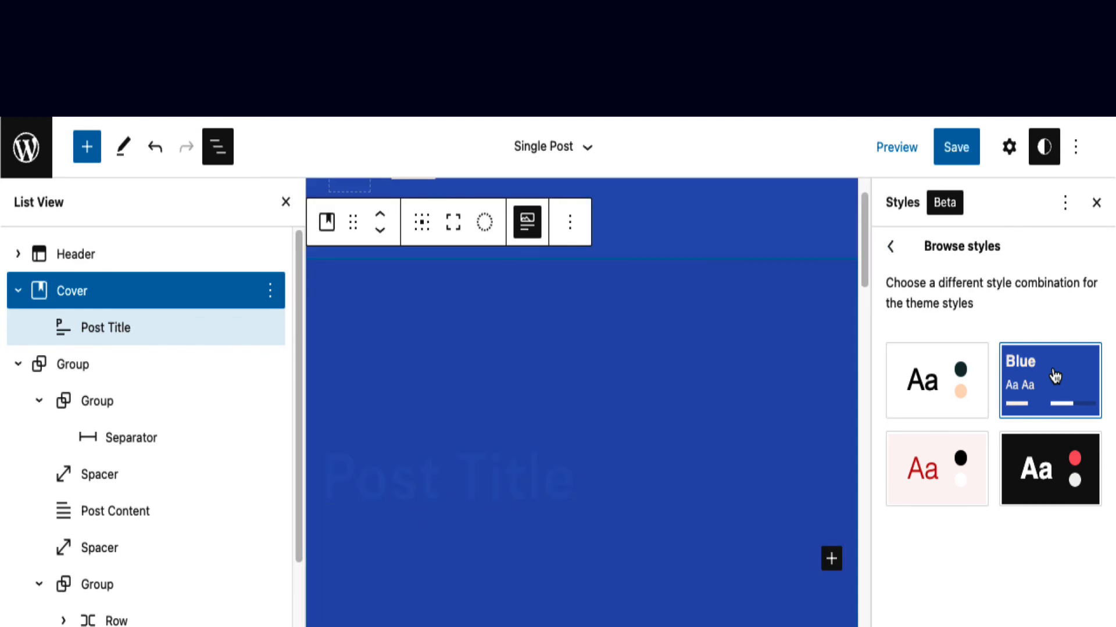
{"action": "scroll", "coordinate": [732, 410], "scroll_direction": "down", "scroll_amount": 10}
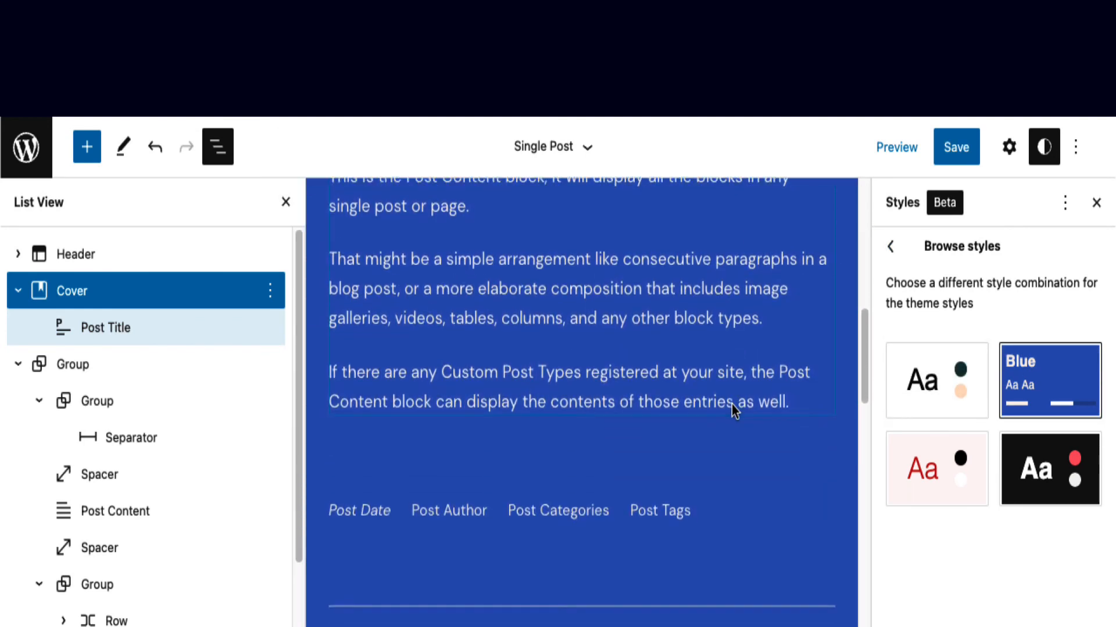
{"action": "scroll", "coordinate": [732, 410], "scroll_direction": "down", "scroll_amount": 12}
{"action": "scroll", "coordinate": [734, 410], "scroll_direction": "down", "scroll_amount": 2}
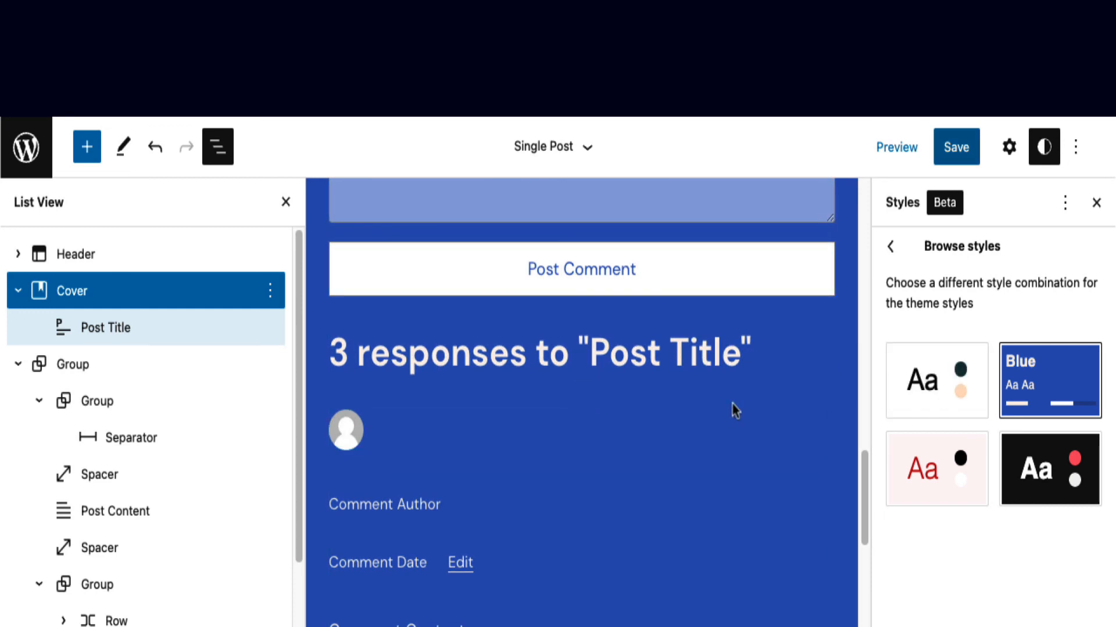
{"action": "left_click", "coordinate": [954, 150]}
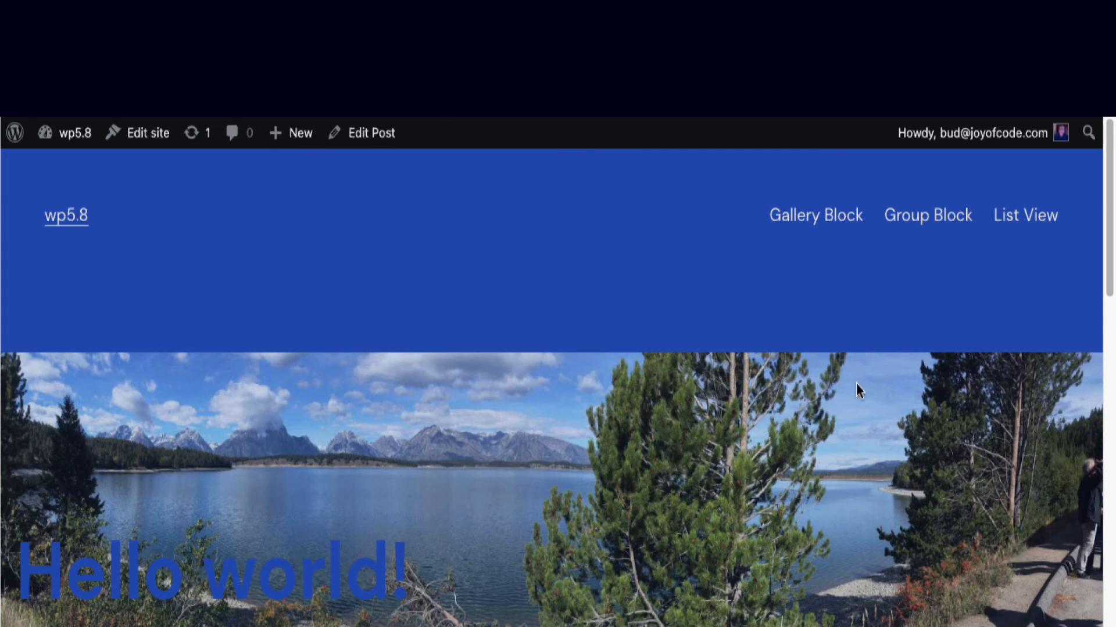
View the Gallery Block page on the site to check the new theme style
{"action": "left_click", "coordinate": [815, 220]}
{"action": "scroll", "coordinate": [864, 321], "scroll_direction": "down", "scroll_amount": 5}
{"action": "scroll", "coordinate": [865, 321], "scroll_direction": "up", "scroll_amount": 5}
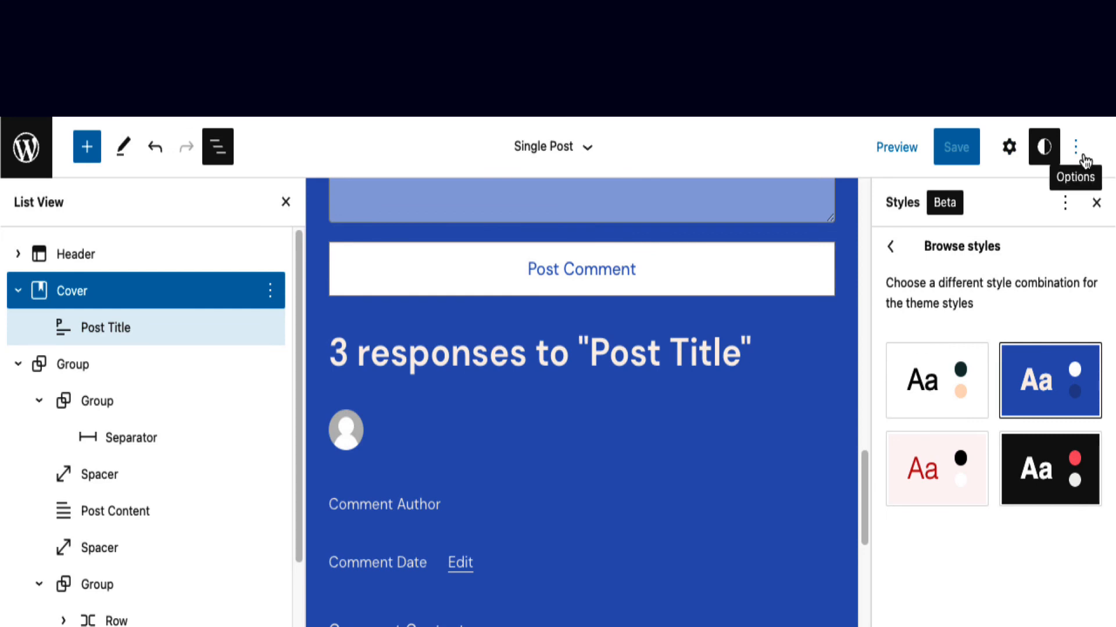
Export the theme with its updated templates and styles as a download
{"action": "left_click", "coordinate": [1076, 147]}
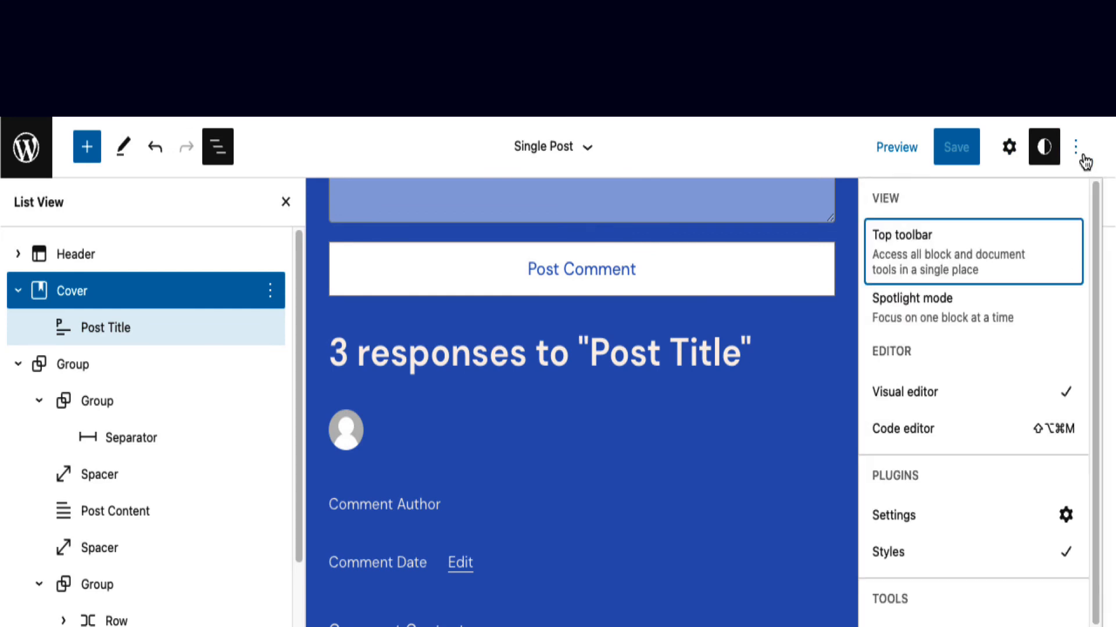
{"action": "scroll", "coordinate": [1040, 515], "scroll_direction": "down", "scroll_amount": 3}
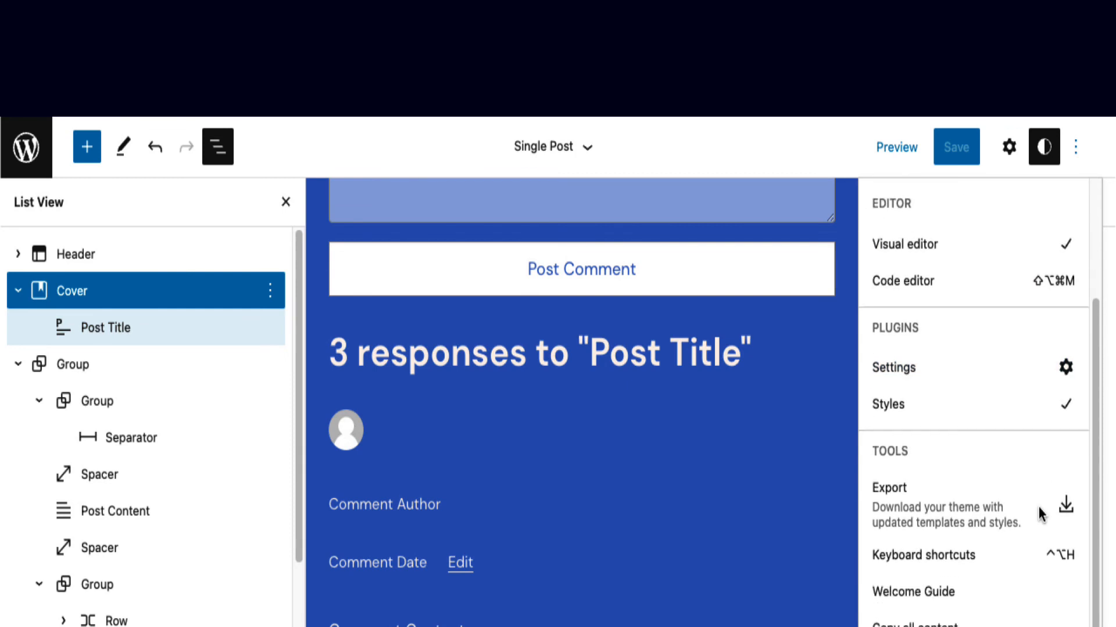
{"action": "left_click", "coordinate": [893, 500]}
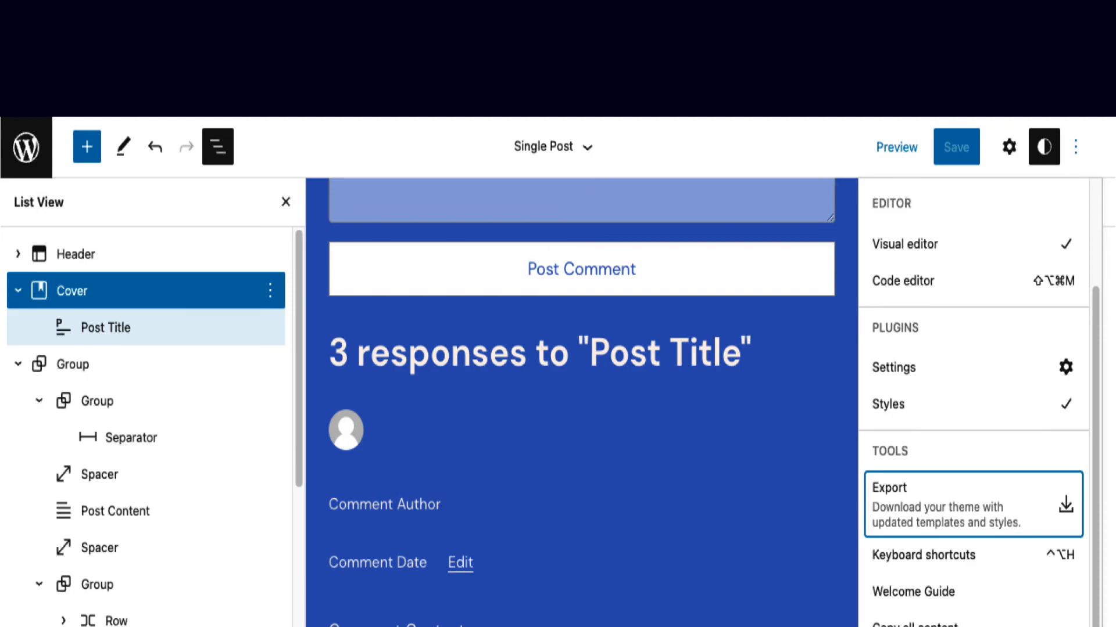
{"action": "left_click", "coordinate": [724, 12]}
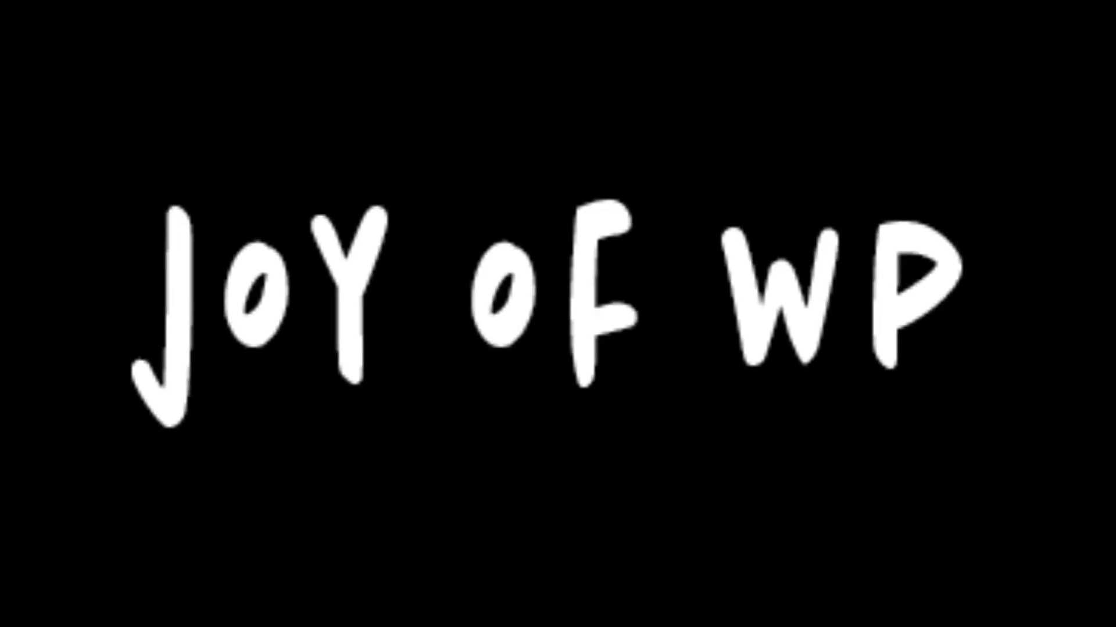